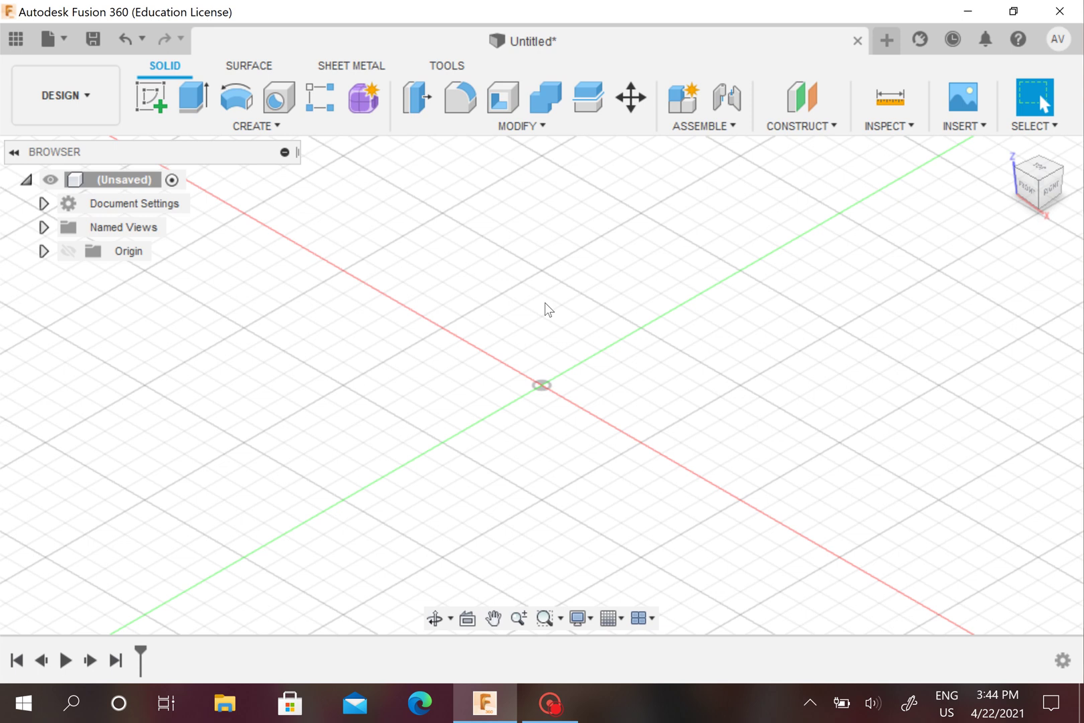
- Start a box on the XY ground plane with its first corner at the origin
click(254, 126)
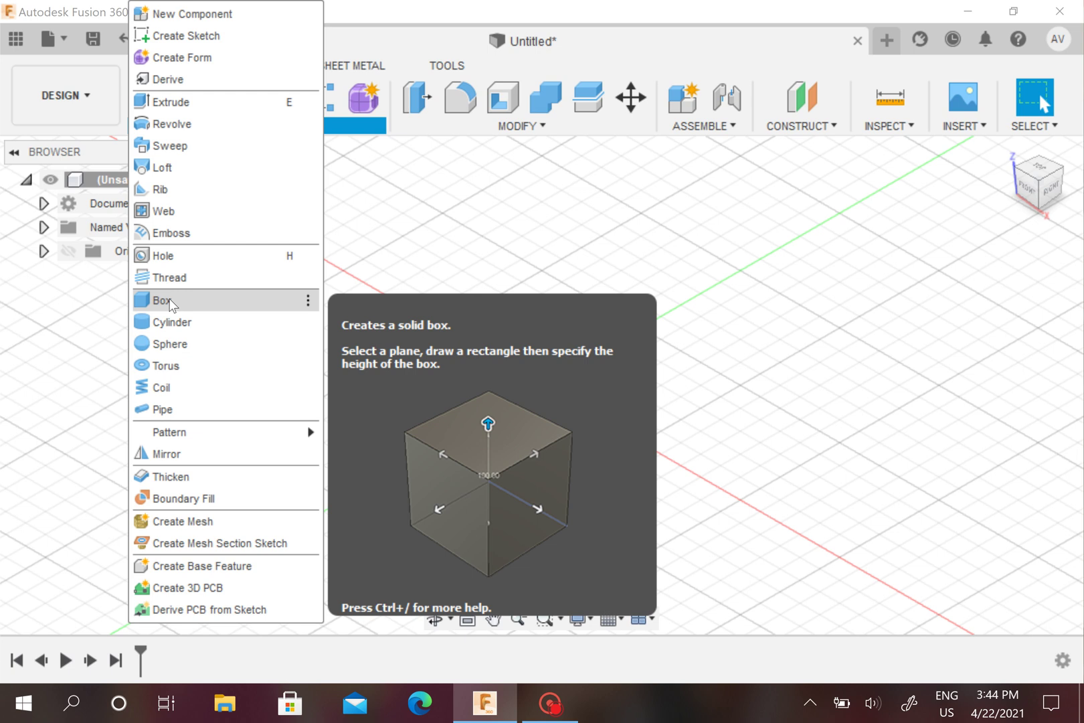
click(170, 302)
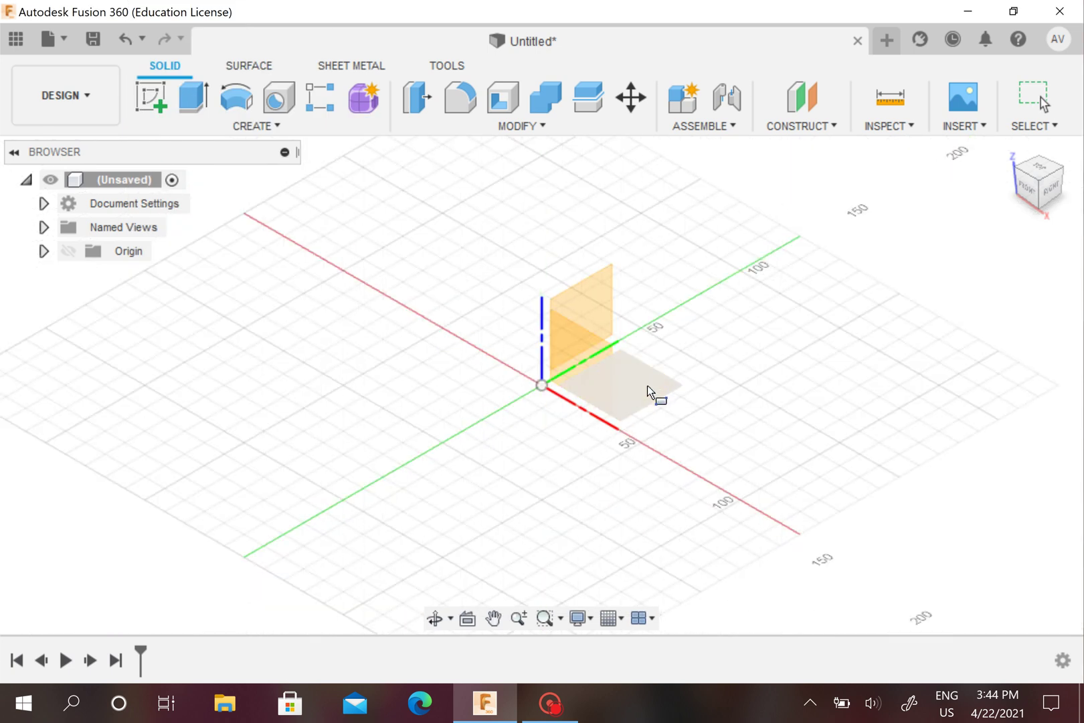
click(644, 380)
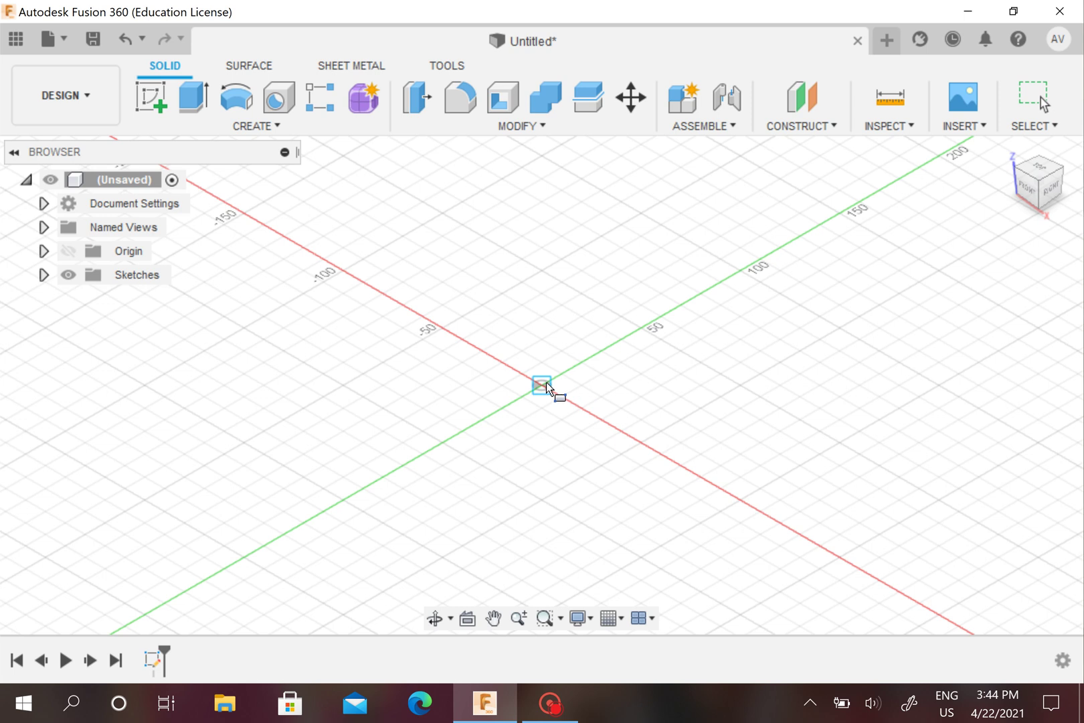
click(546, 383)
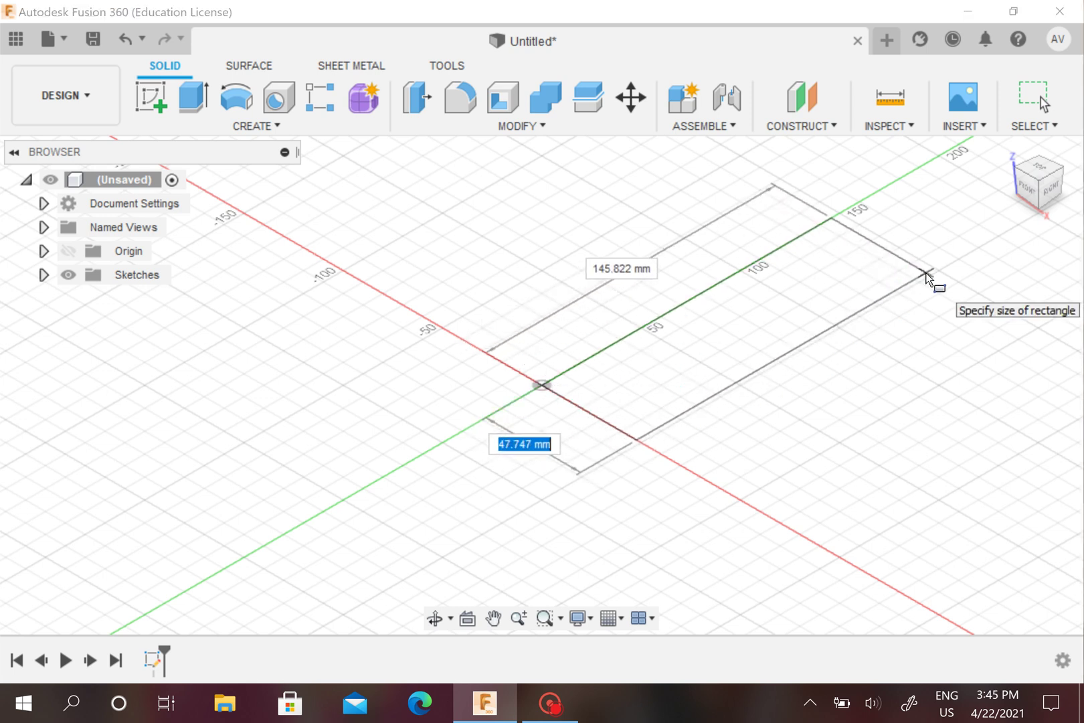
- Size the box's rectangular base at 50 mm by 200 mm
text(50)
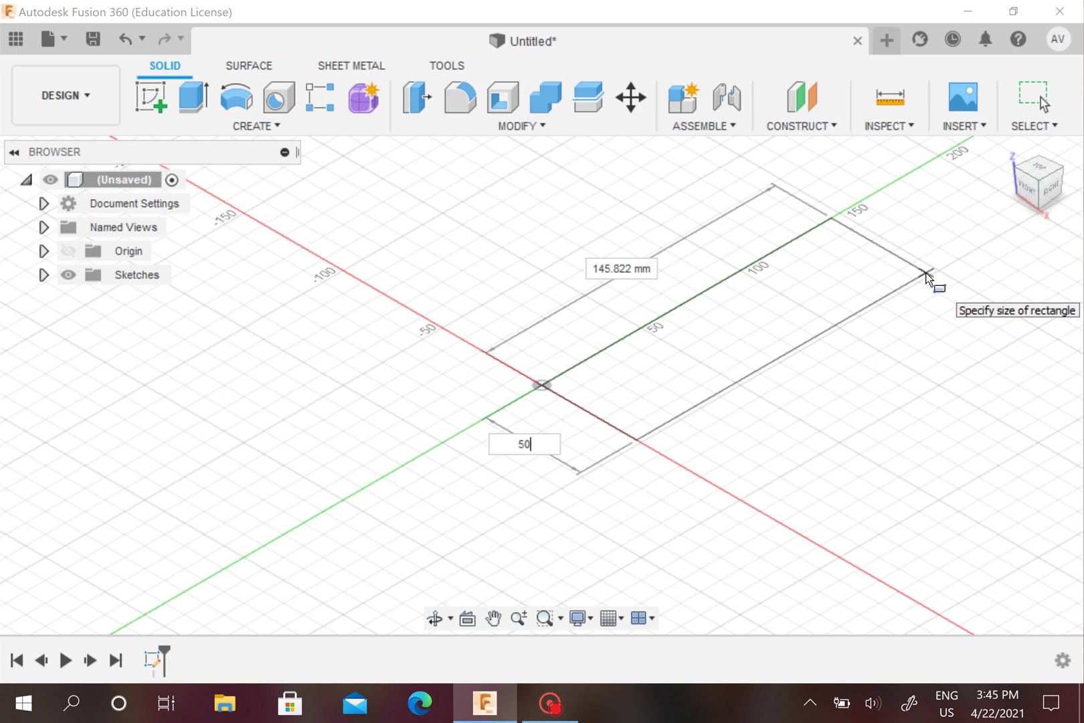
key(Tab)
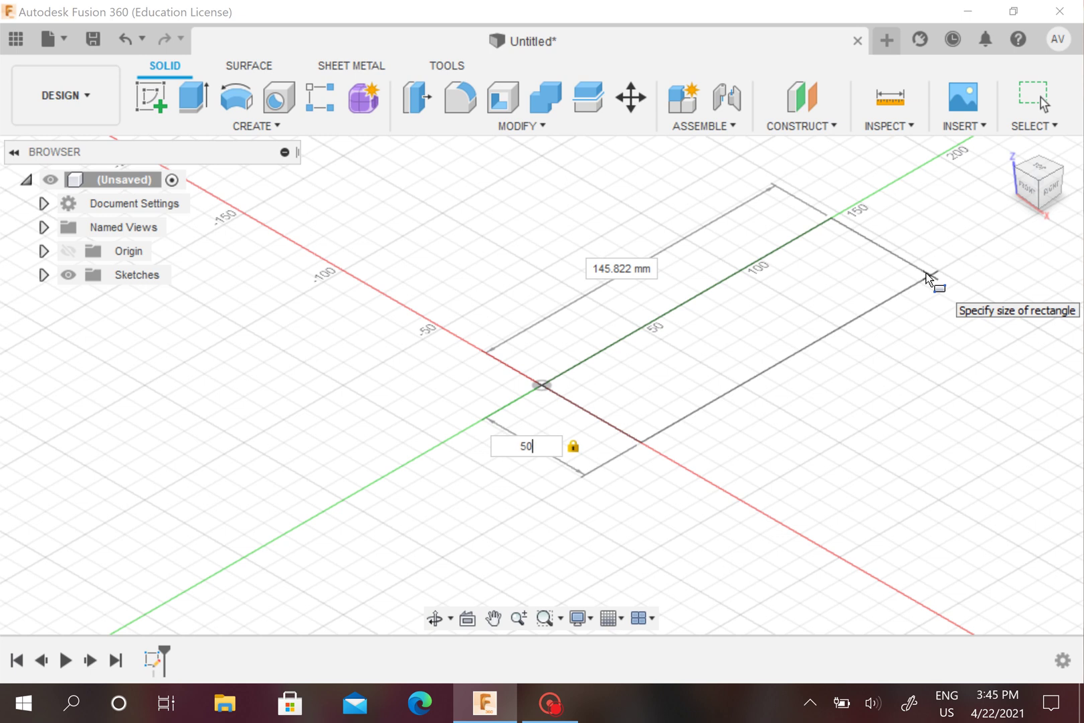
key(Tab)
key(BackSpace)
text(200)
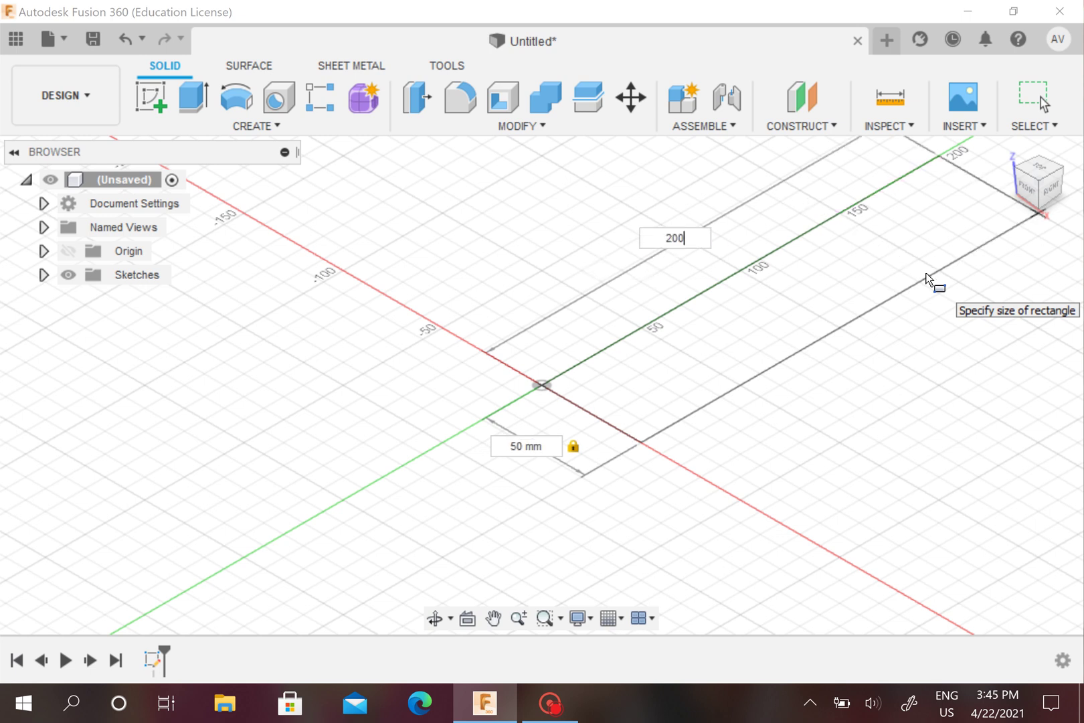
key(Tab)
- Extrude the base into a box, trying width values and setting height to 5 mm
click(927, 275)
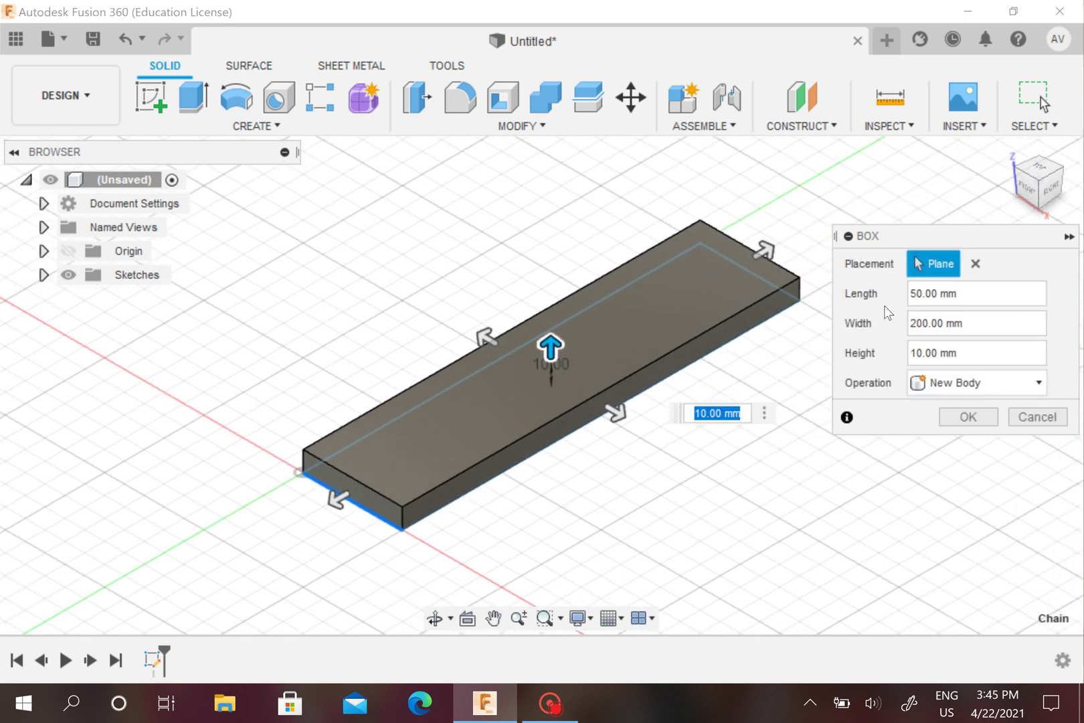
click(929, 323)
key(BackSpace)
key(BackSpace)
key(BackSpace)
key(BackSpace)
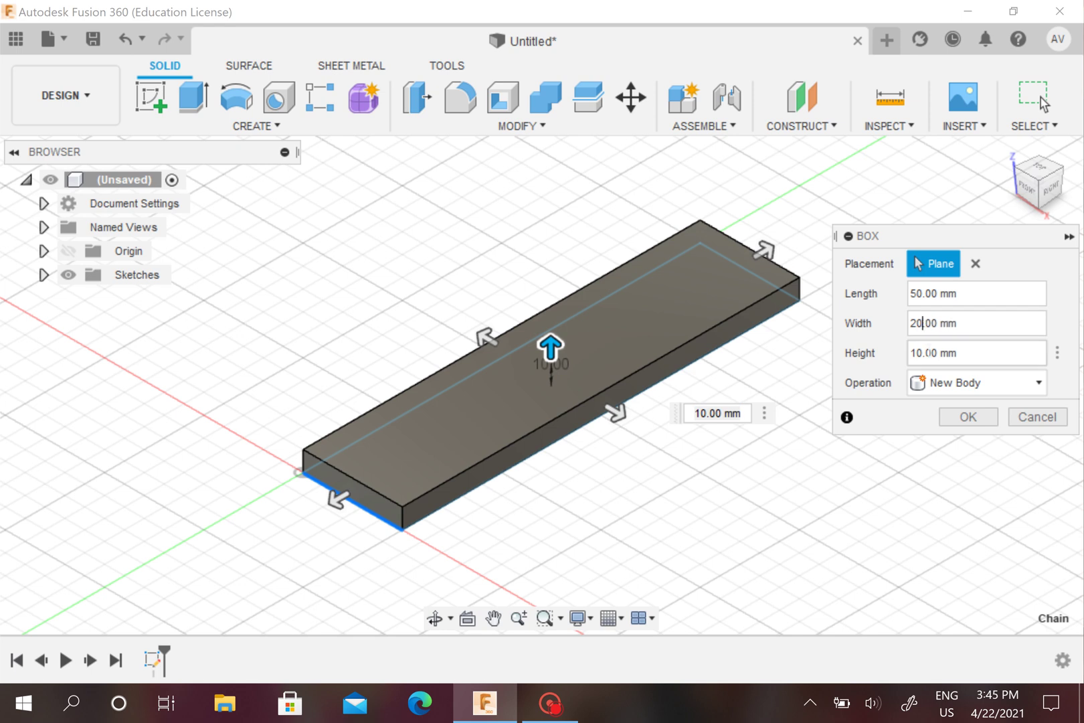
text(100.)
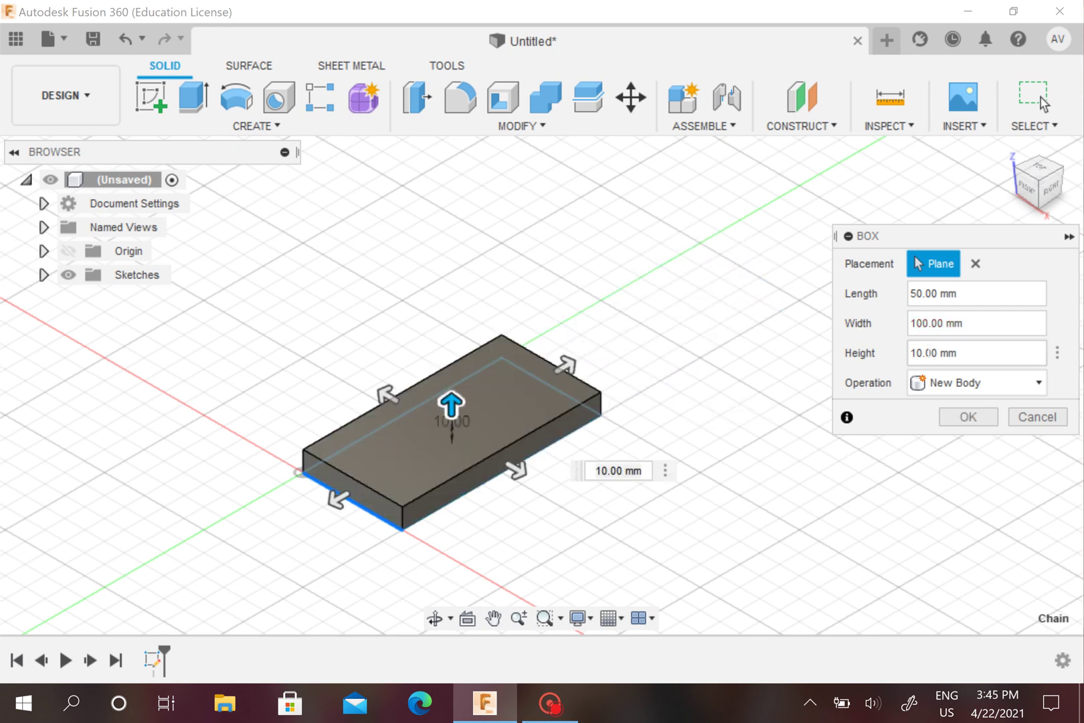
key(BackSpace)
key(BackSpace)
key(BackSpace)
key(BackSpace)
text(200.)
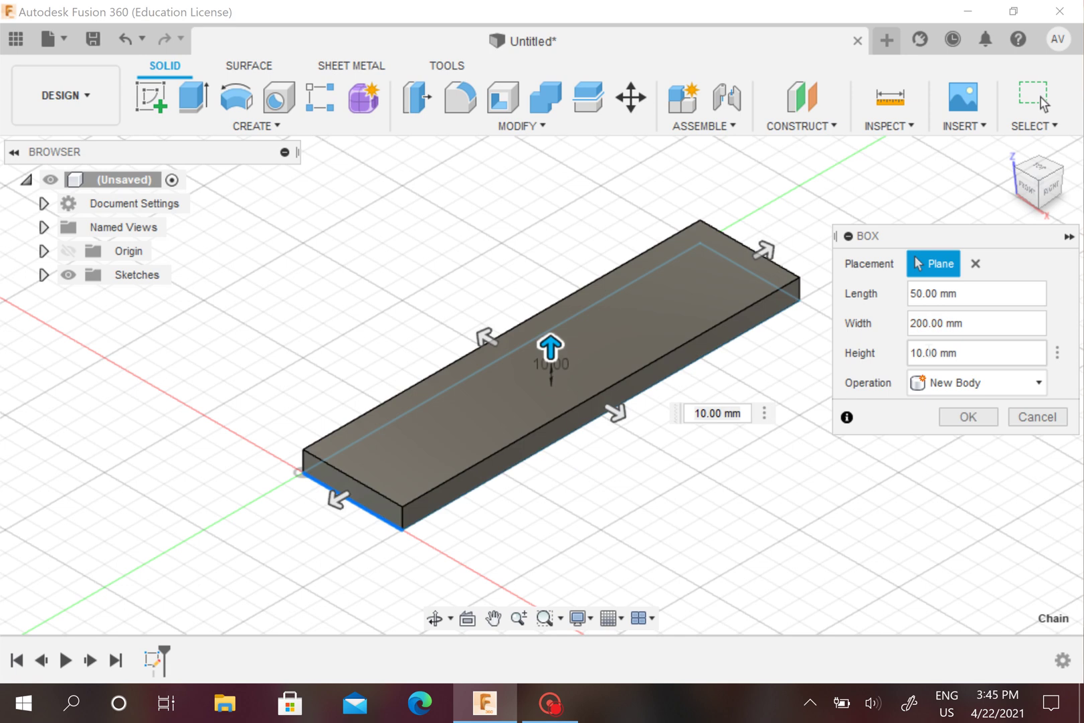
key(BackSpace)
key(BackSpace)
key(BackSpace)
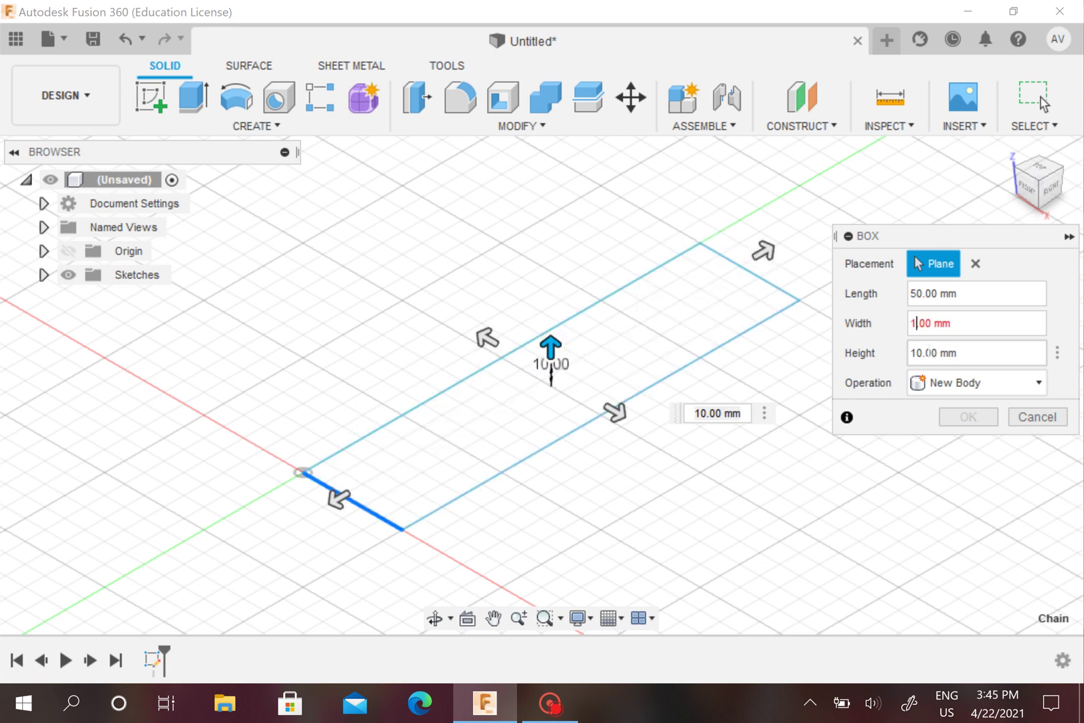
text(150)
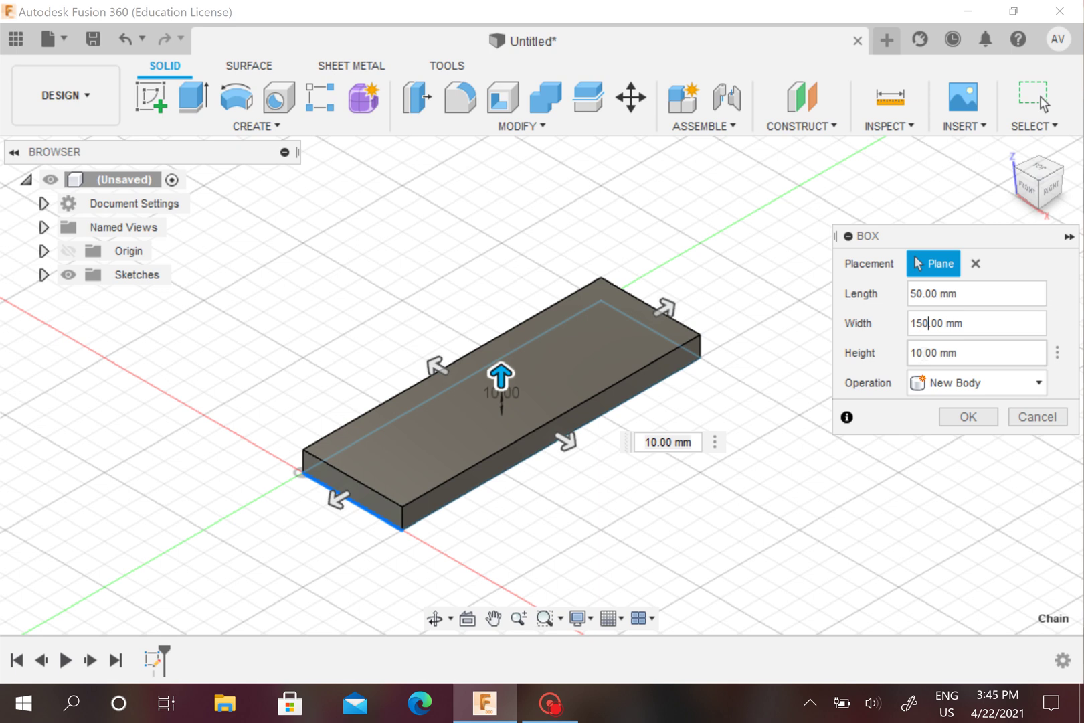
key(BackSpace)
key(BackSpace)
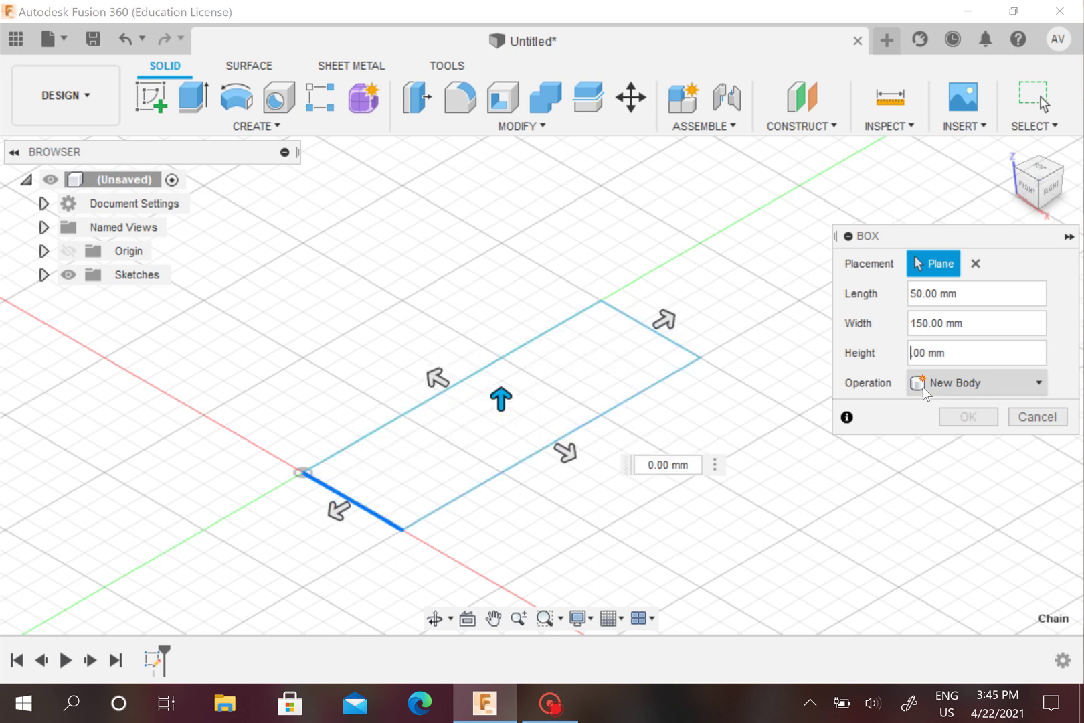
text(5)
- Restore the width to 200 mm and confirm the 50 × 200 × 5 mm plate
key(shift+Tab)
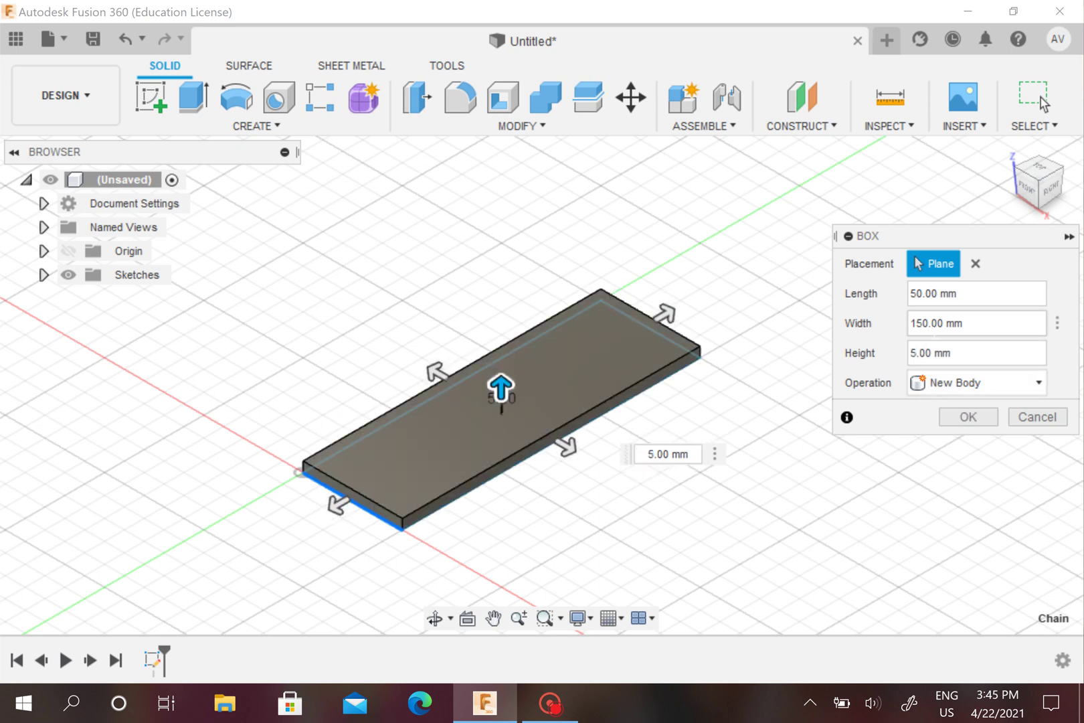
key(BackSpace)
key(BackSpace)
key(BackSpace)
text(200)
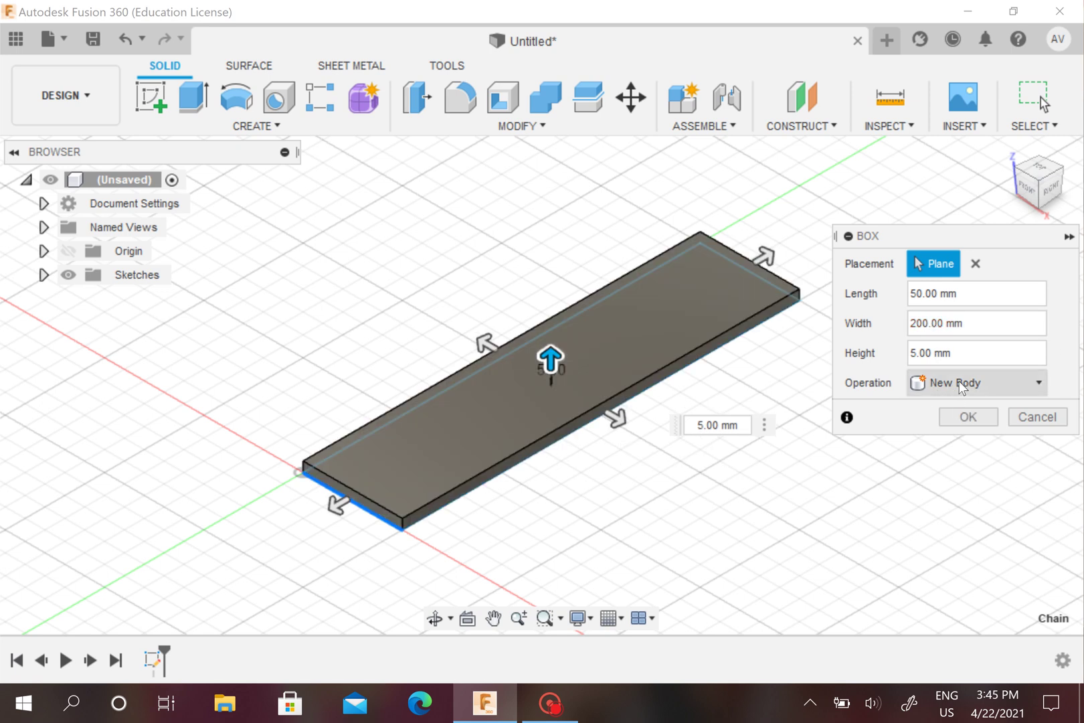
click(968, 417)
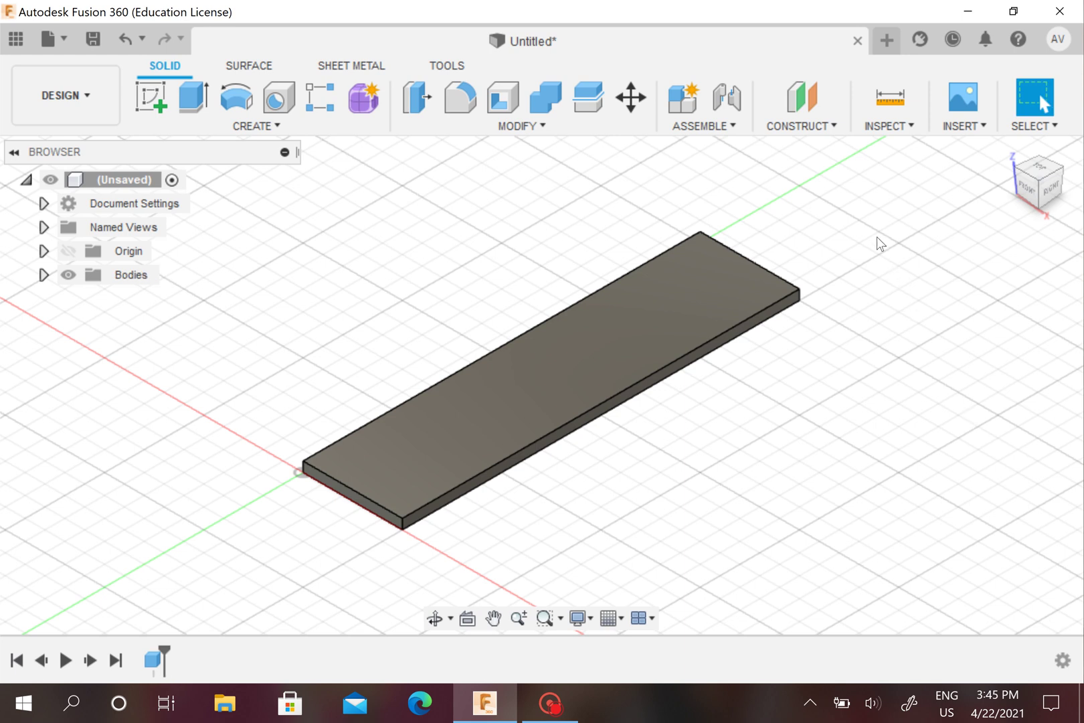
- Recentre the view and start a new sketch on the plate's top face
middle_drag(876, 236, 879, 272)
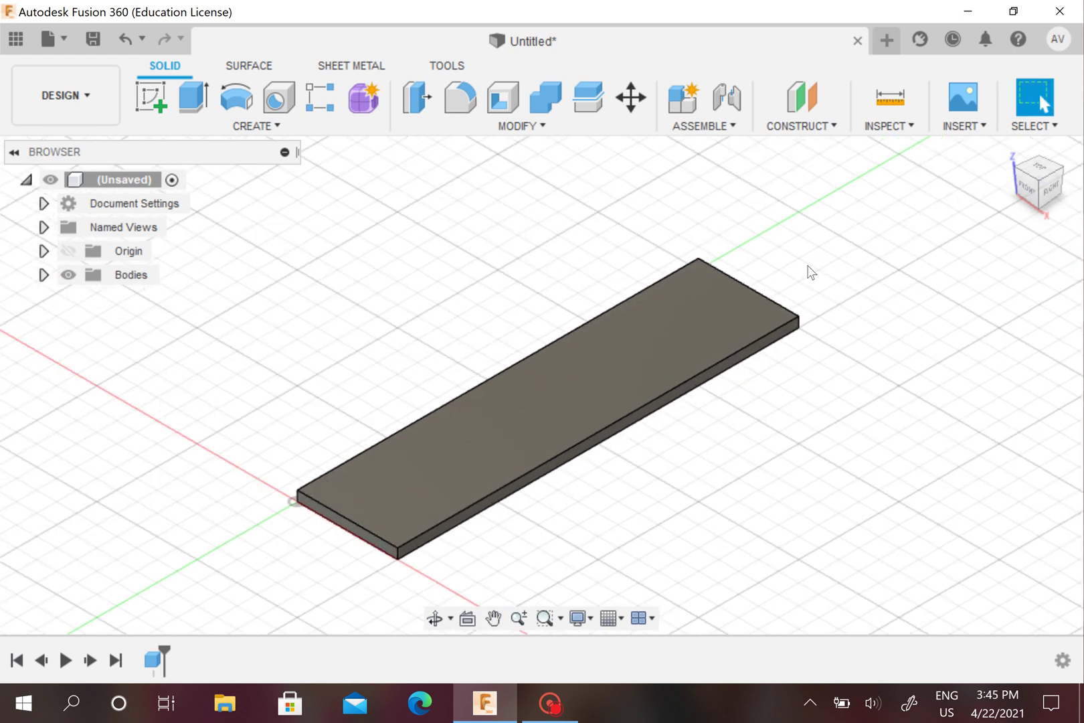
click(151, 94)
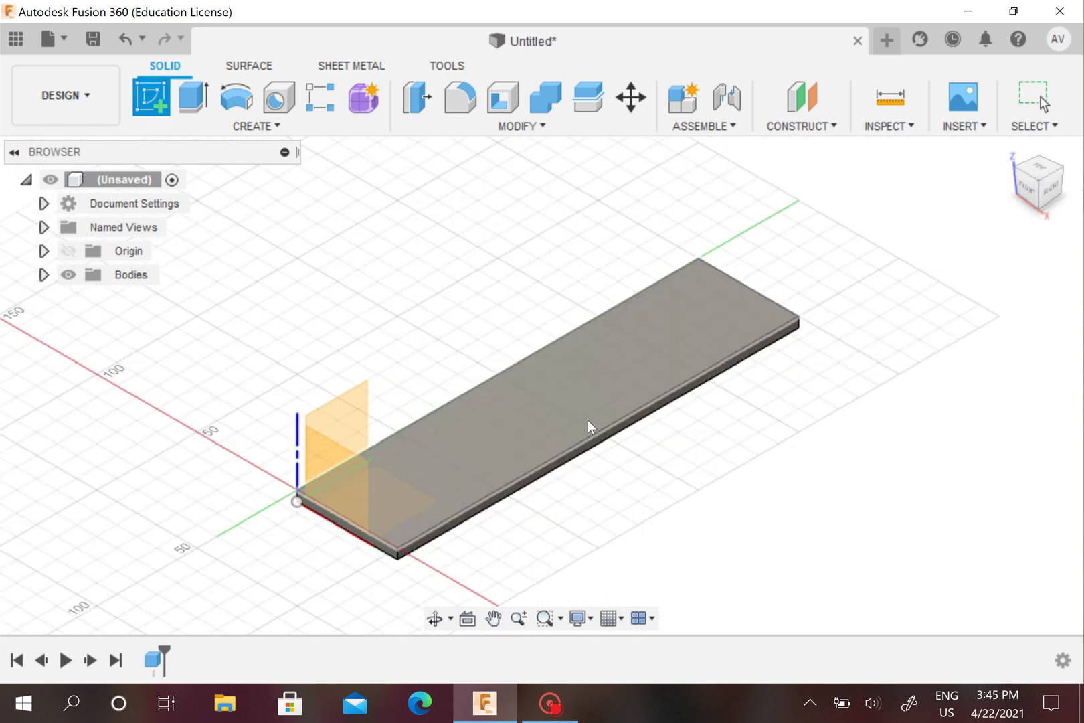
click(528, 402)
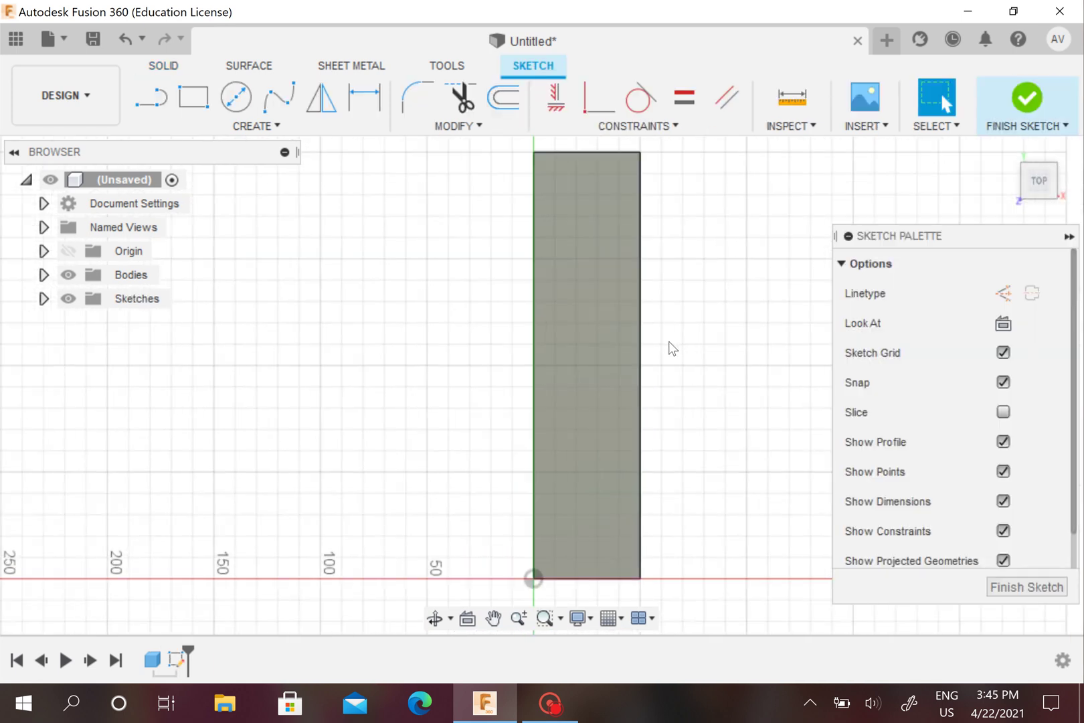
- Roll the top view so the plate lies lengthwise horizontally, then recentre it
click(1053, 153)
click(1077, 170)
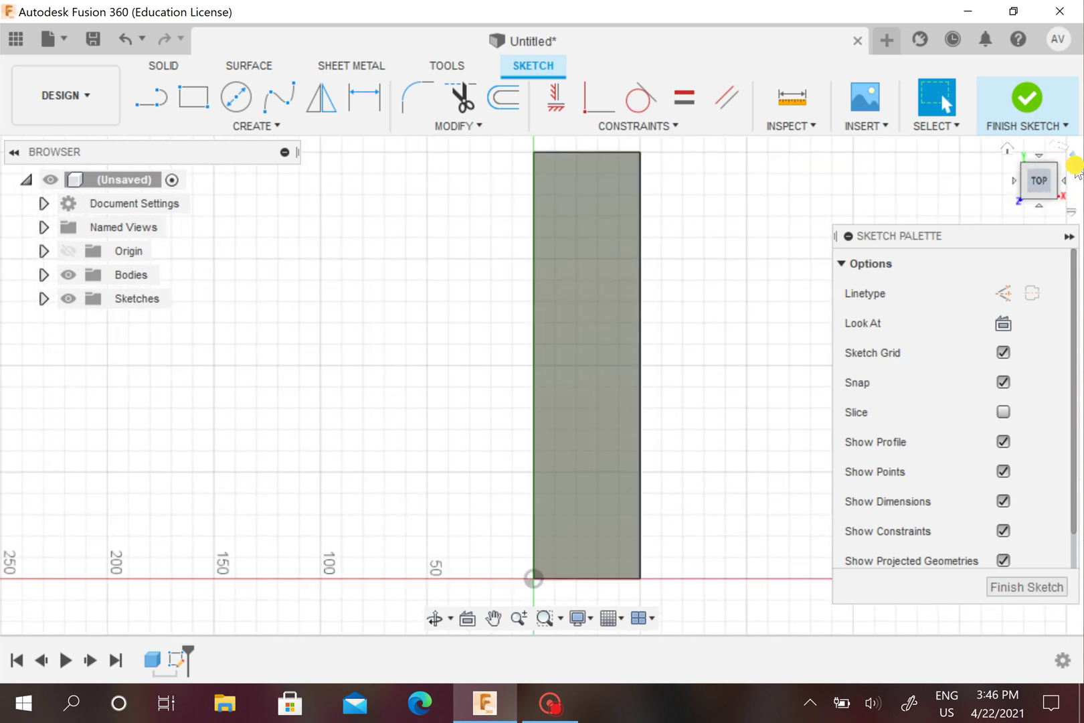
click(1053, 152)
middle_drag(557, 330, 522, 273)
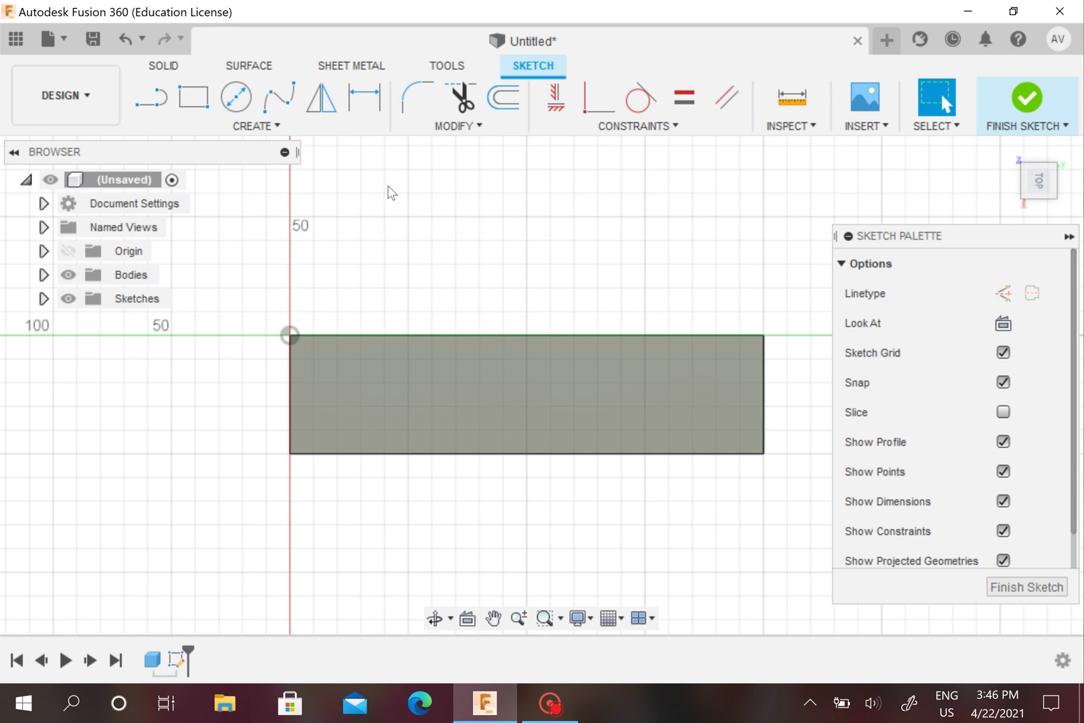
- Start the sketch Text tool and fold the Sketch Palette out of the way
click(266, 128)
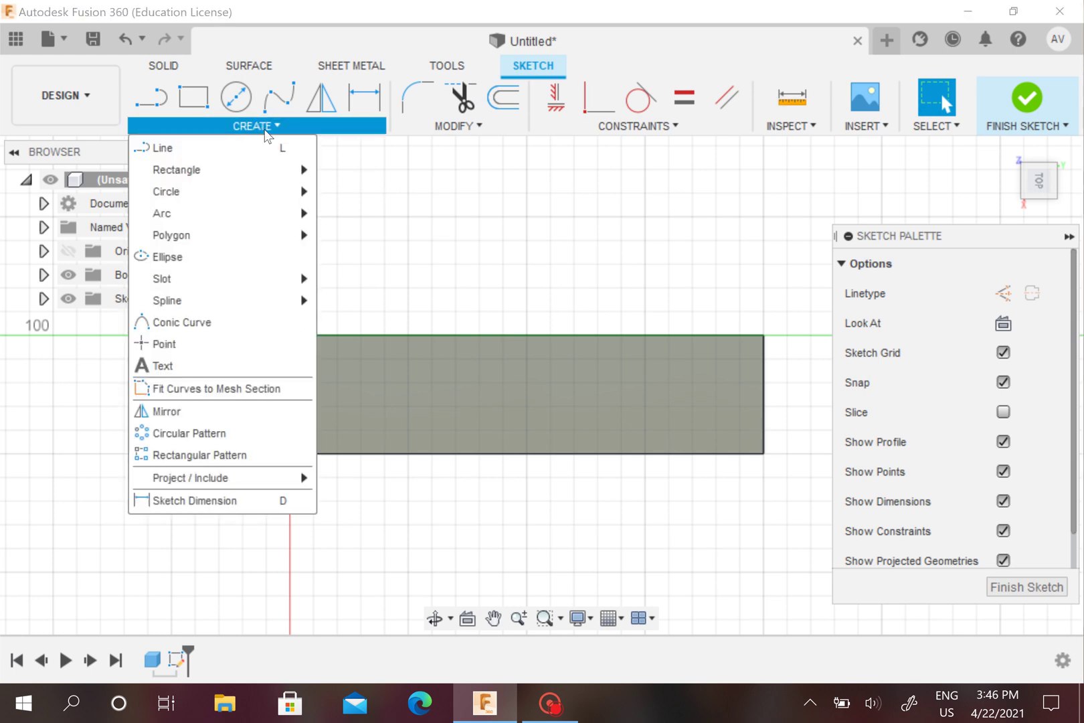
click(186, 371)
scroll(370, 395, up, 2)
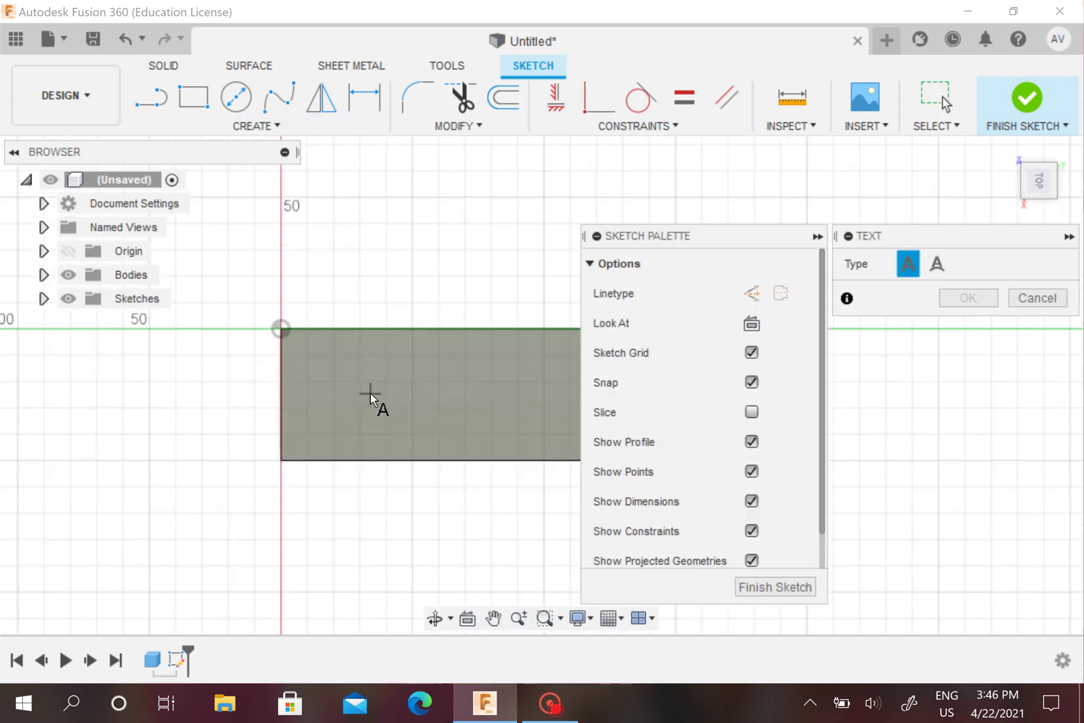
click(596, 235)
drag(676, 231, 858, 177)
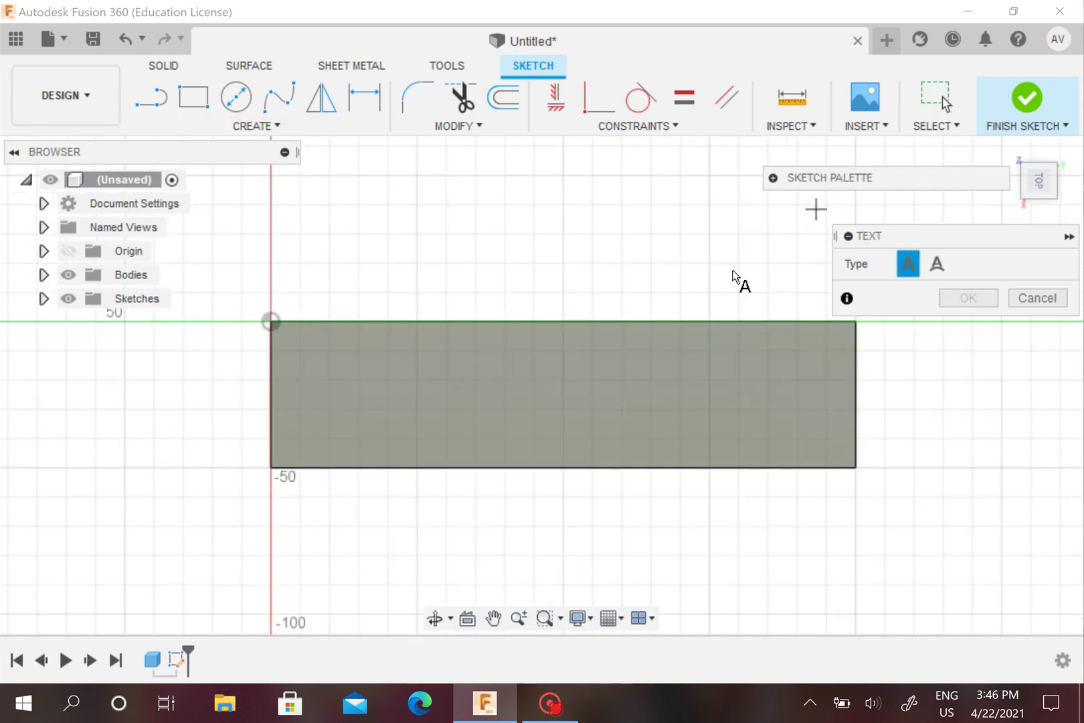
- Draw a text frame across the plate and type 'FUSION 360'
click(299, 439)
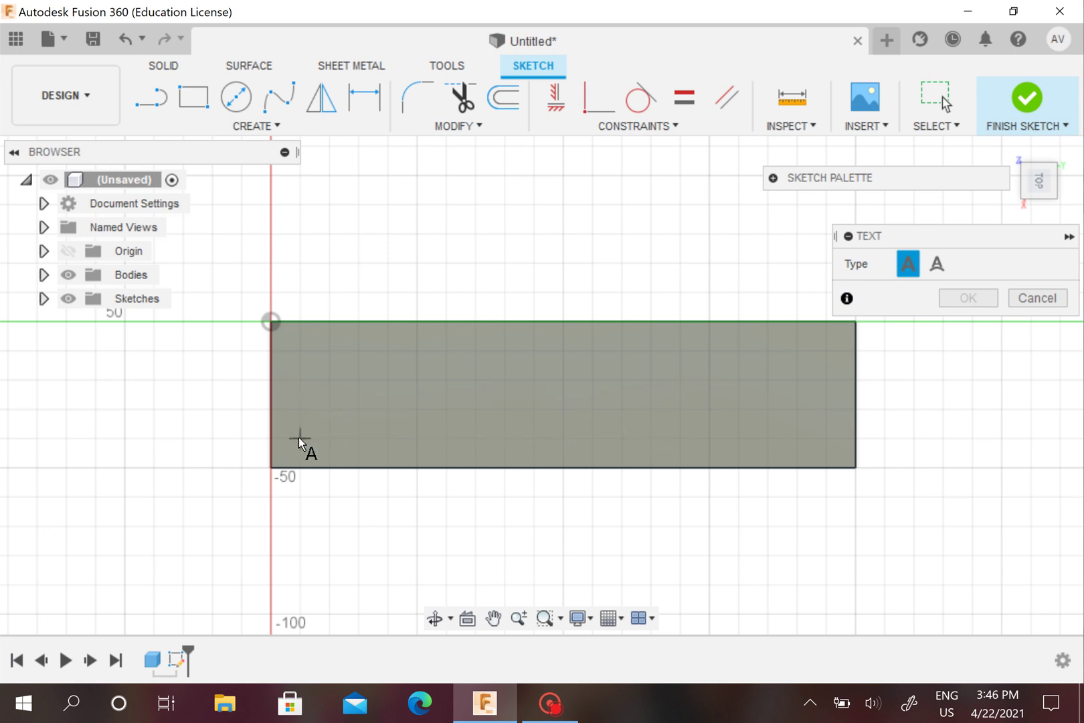
click(825, 352)
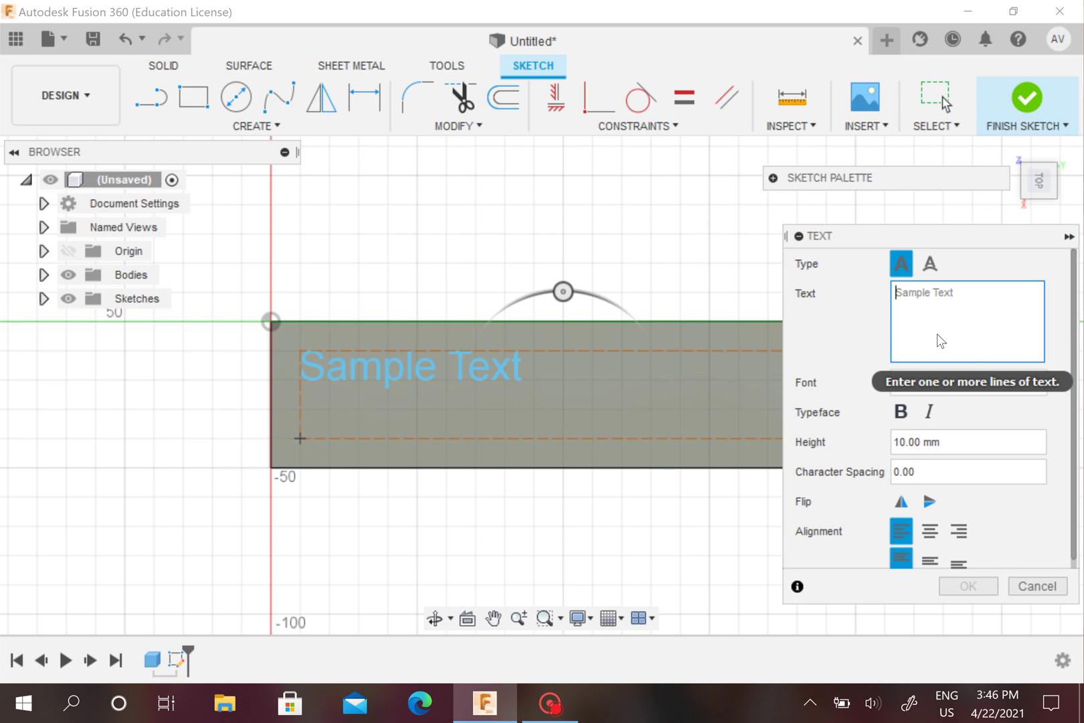
text(FUSION)
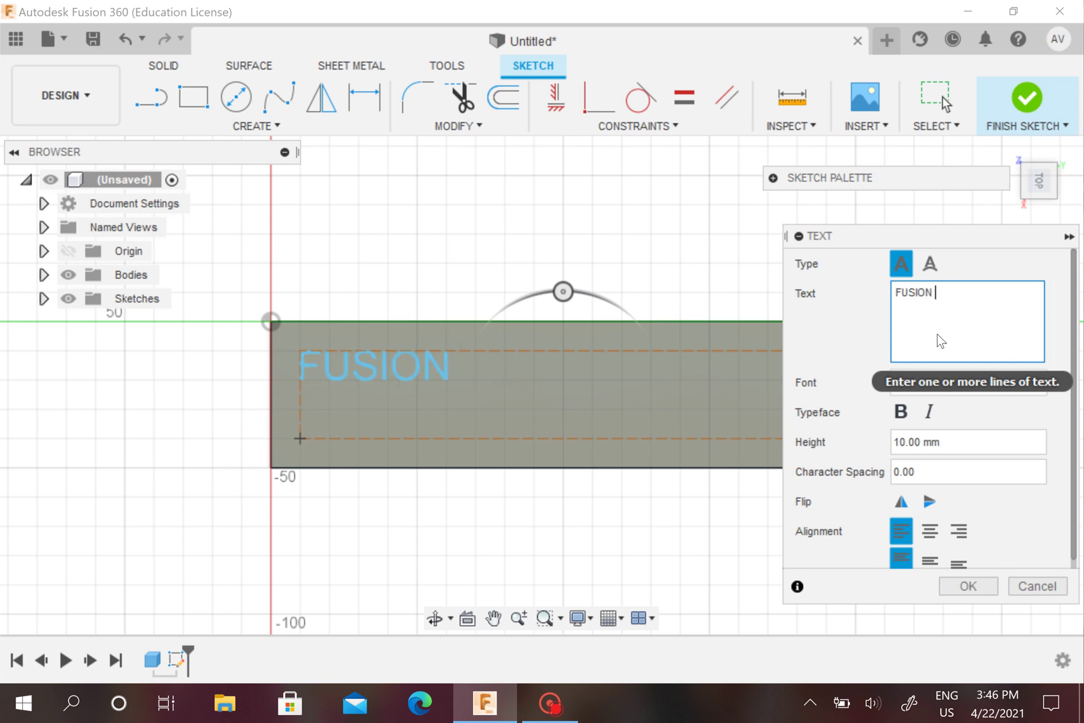
text( 360)
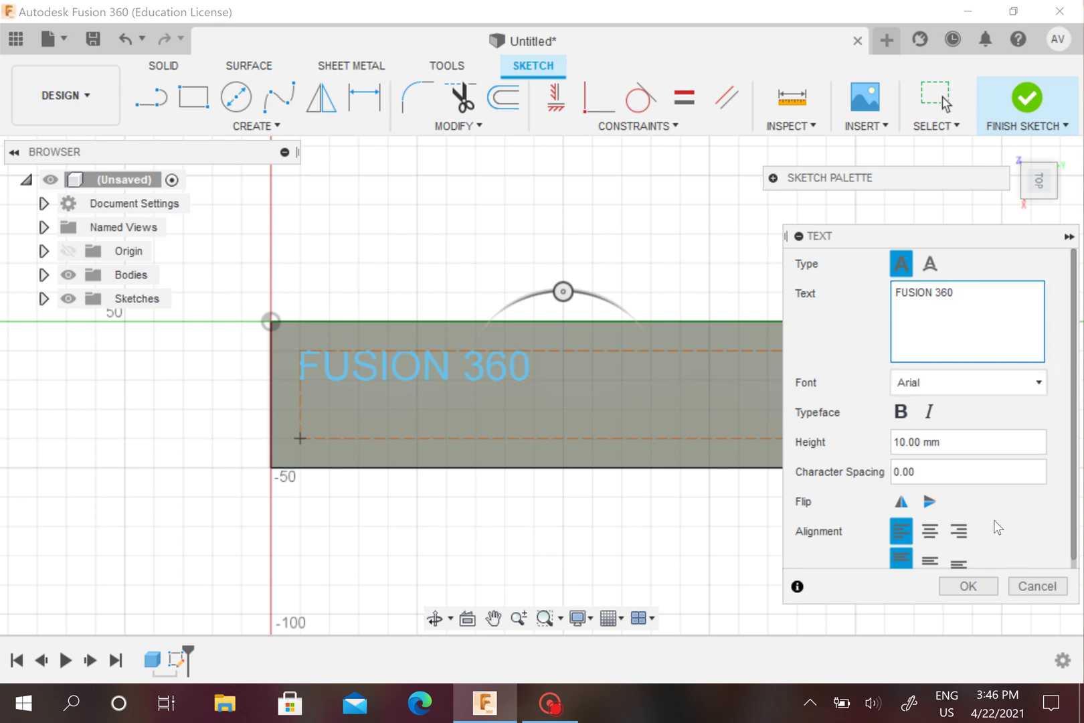
- Centre the text horizontally and vertically in its frame
scroll(998, 527, down, 1)
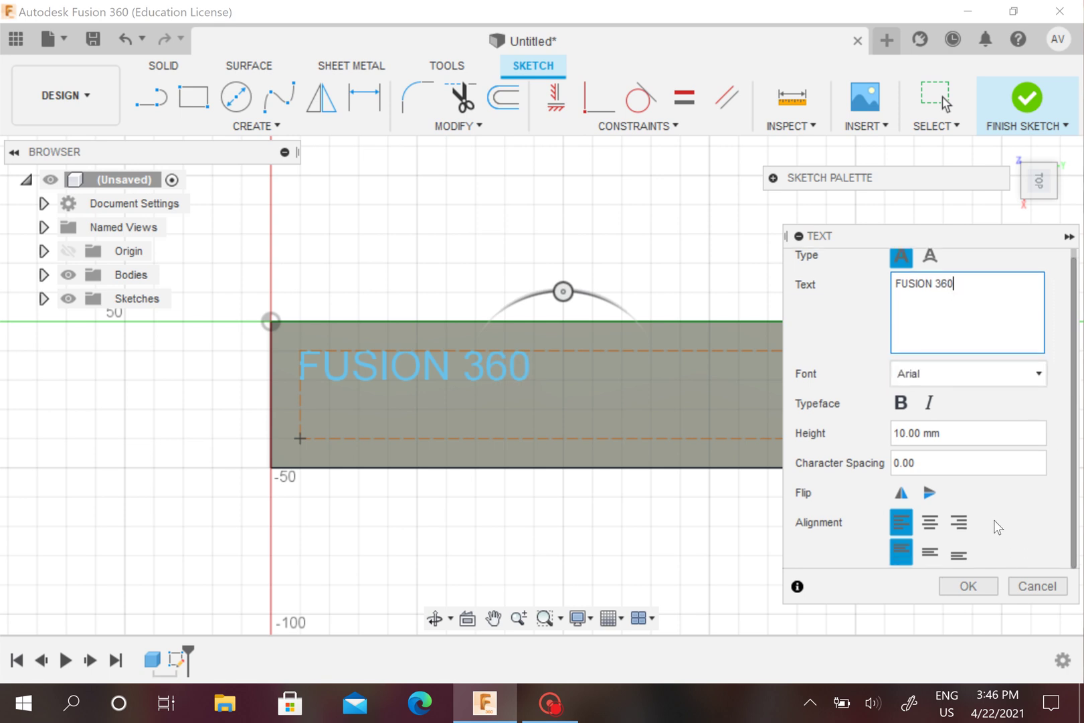
click(939, 526)
click(931, 551)
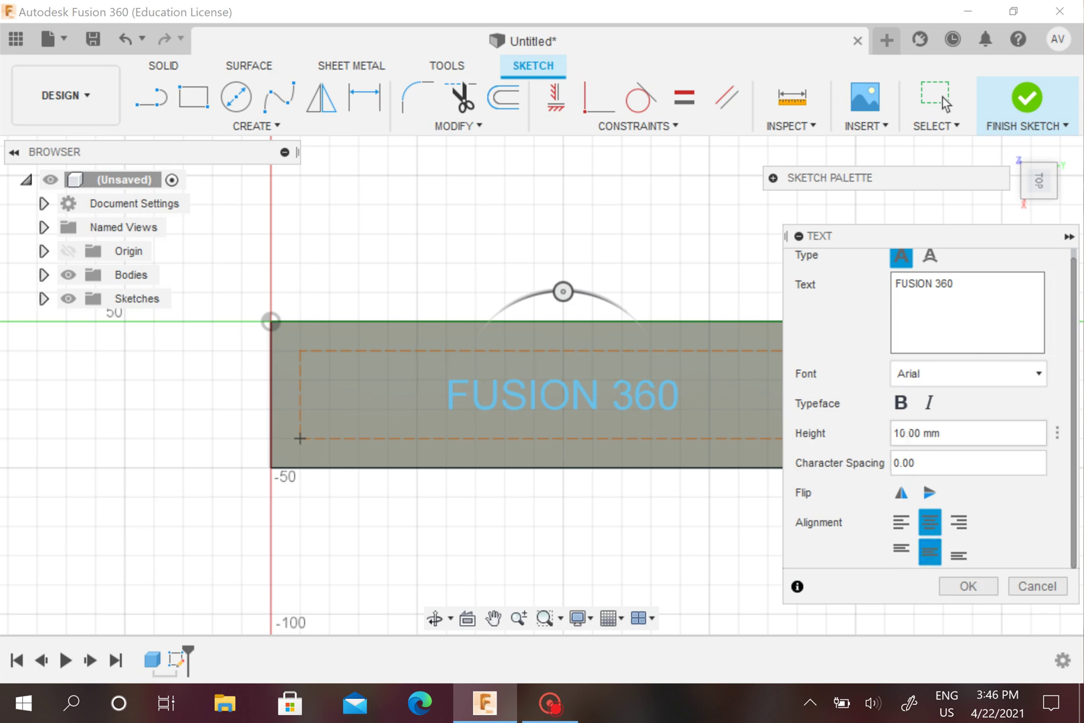
middle_drag(695, 321, 531, 321)
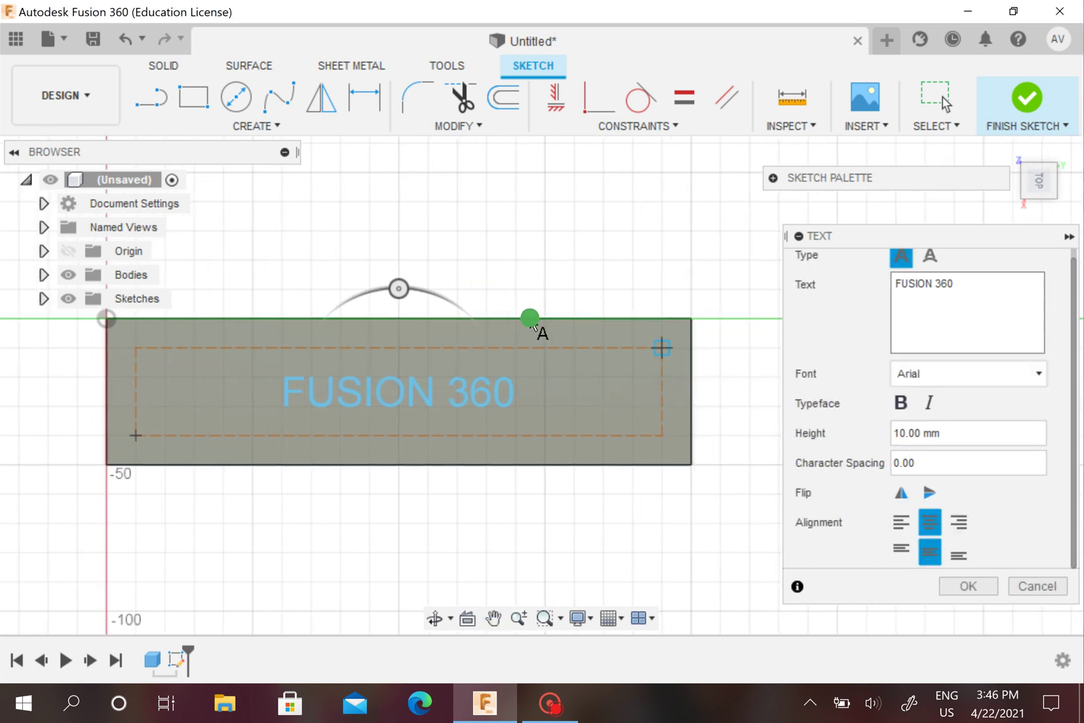
- Change the text height from 10 mm to 23 mm
click(905, 433)
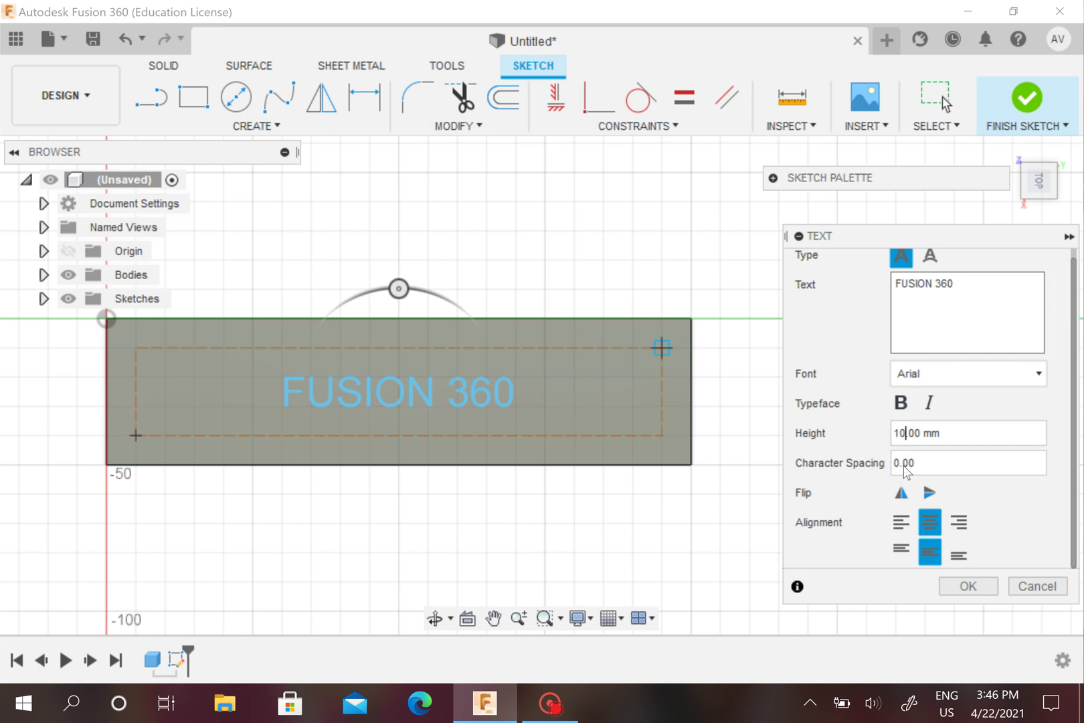
key(BackSpace)
key(BackSpace)
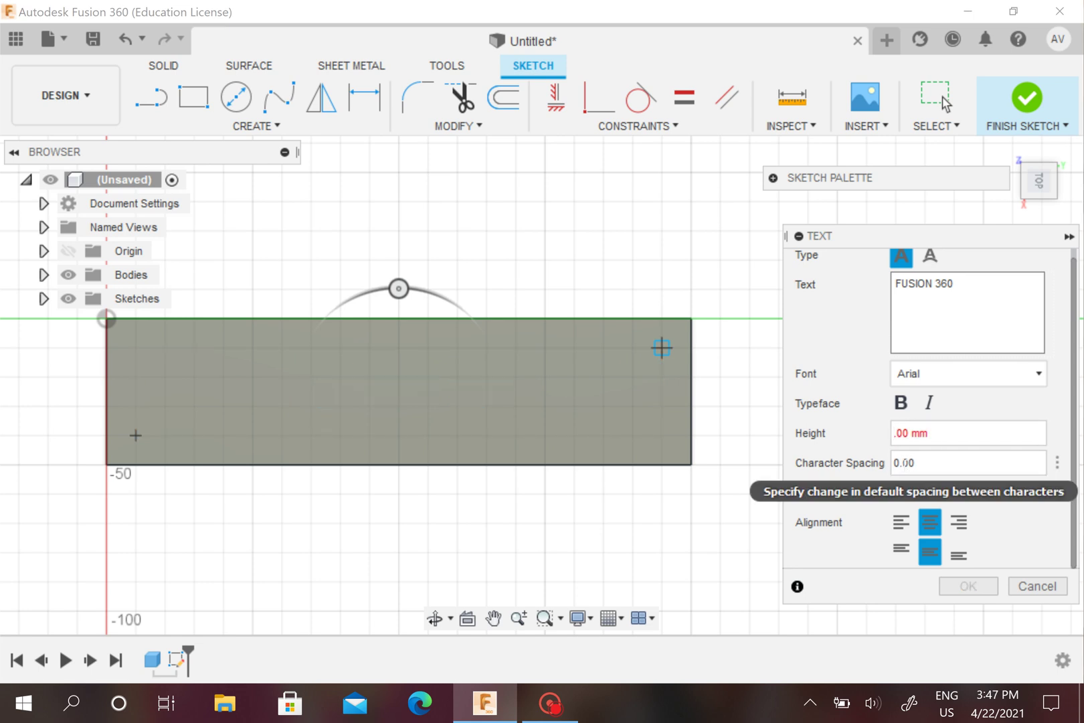
text(20)
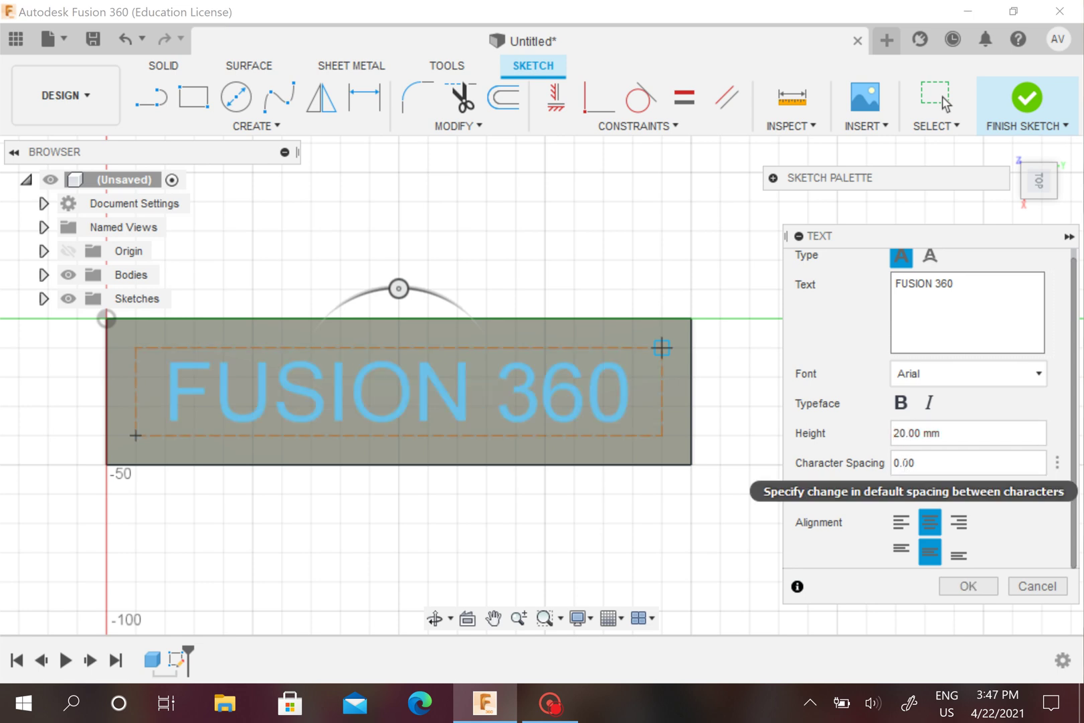
text(03)
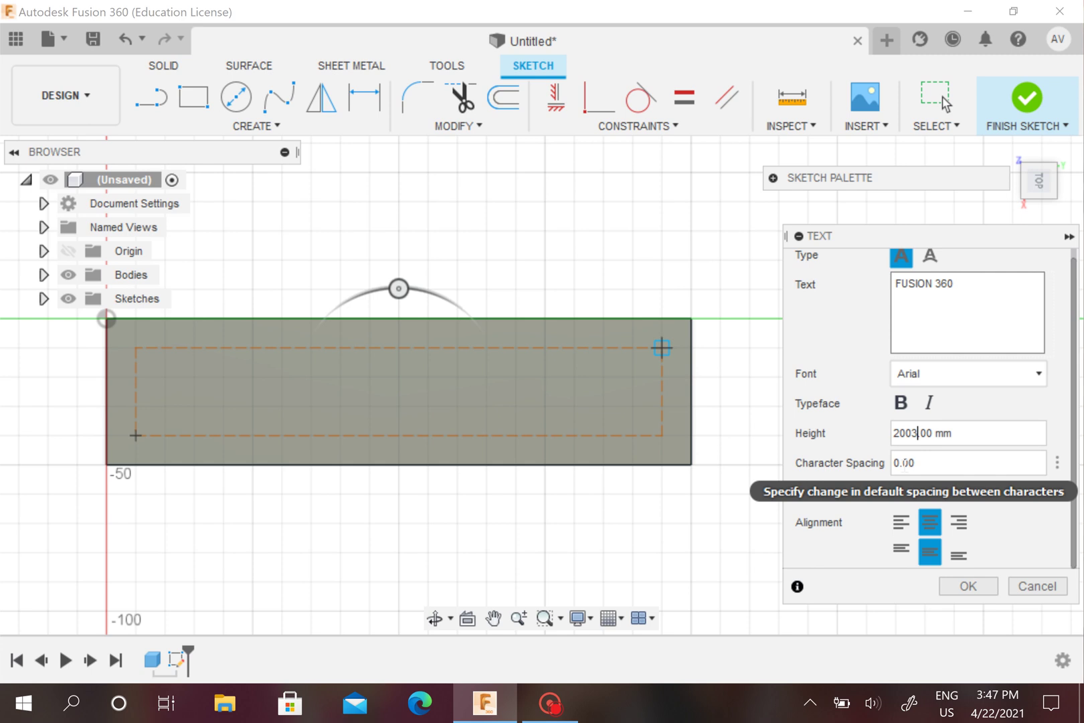
key(BackSpace)
key(BackSpace)
text(3)
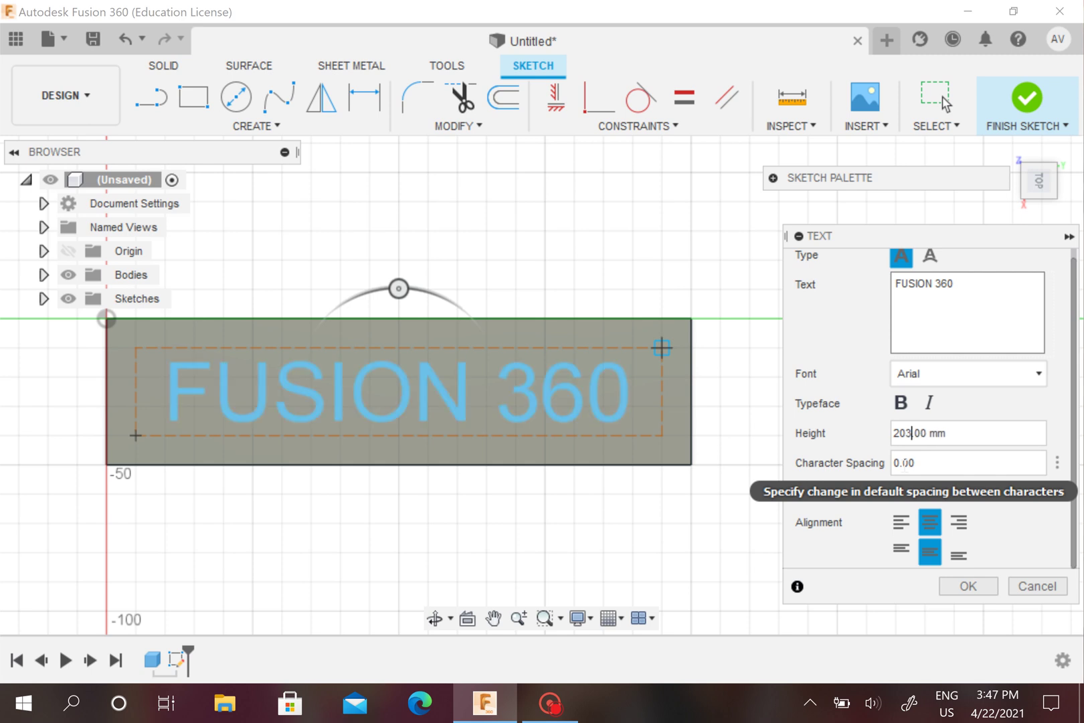
key(BackSpace)
key(BackSpace)
text(3)
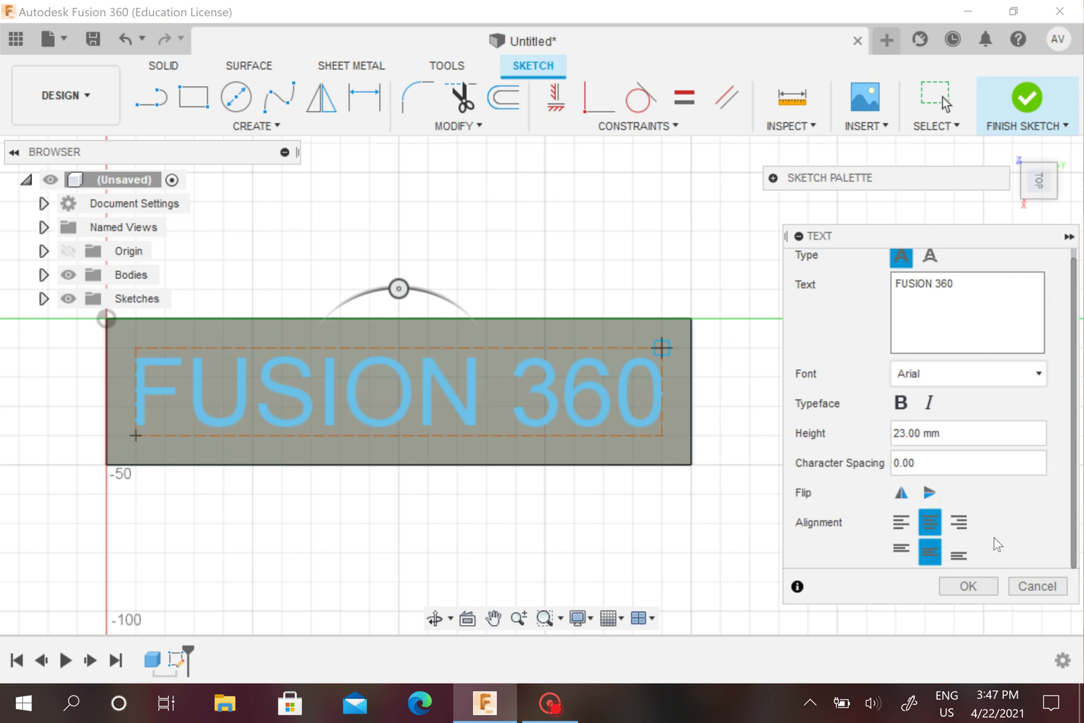
- Confirm the 23 mm text, finish the sketch and switch to an isometric view
click(969, 586)
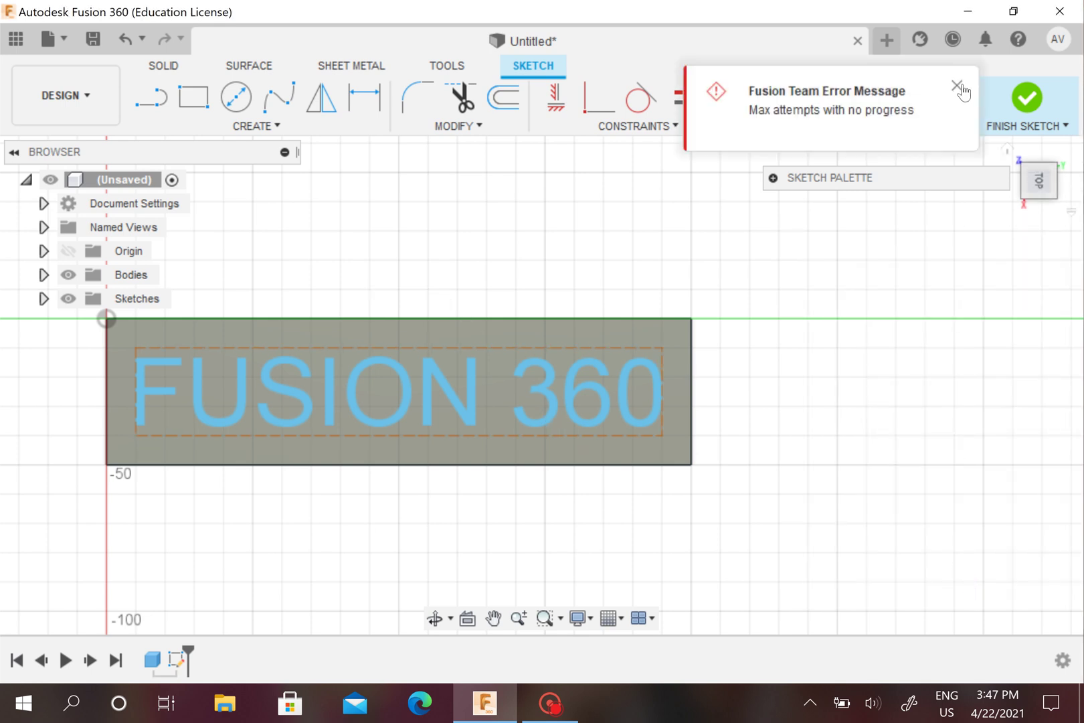
click(956, 84)
middle_drag(729, 223, 846, 197)
drag(852, 177, 894, 214)
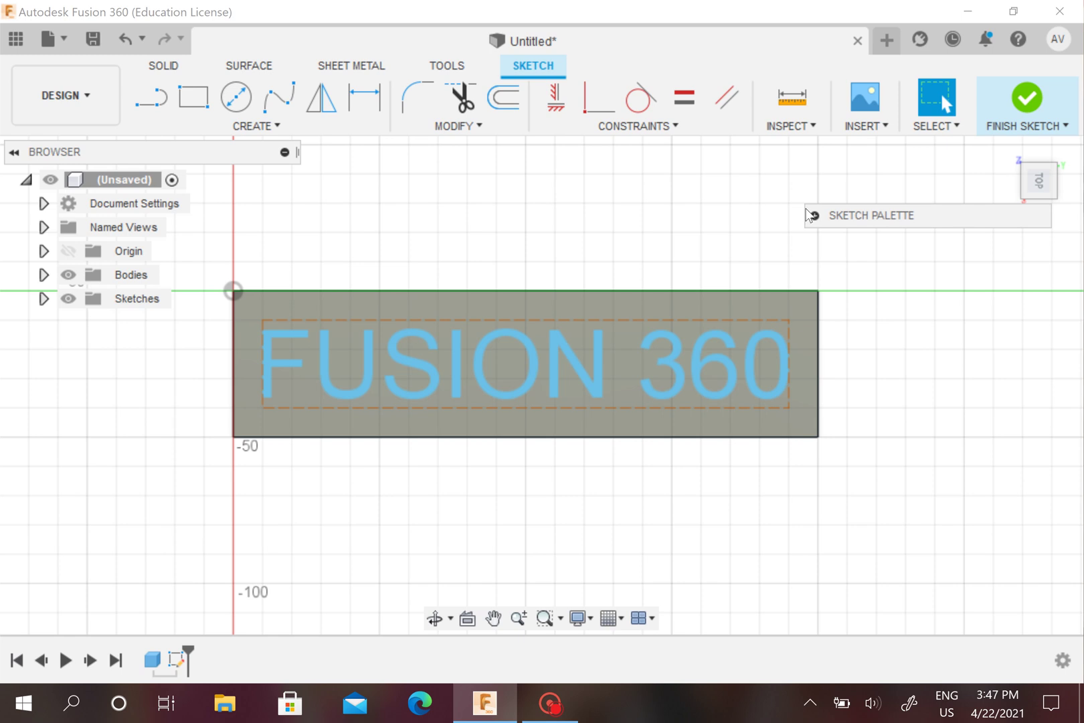
click(1026, 107)
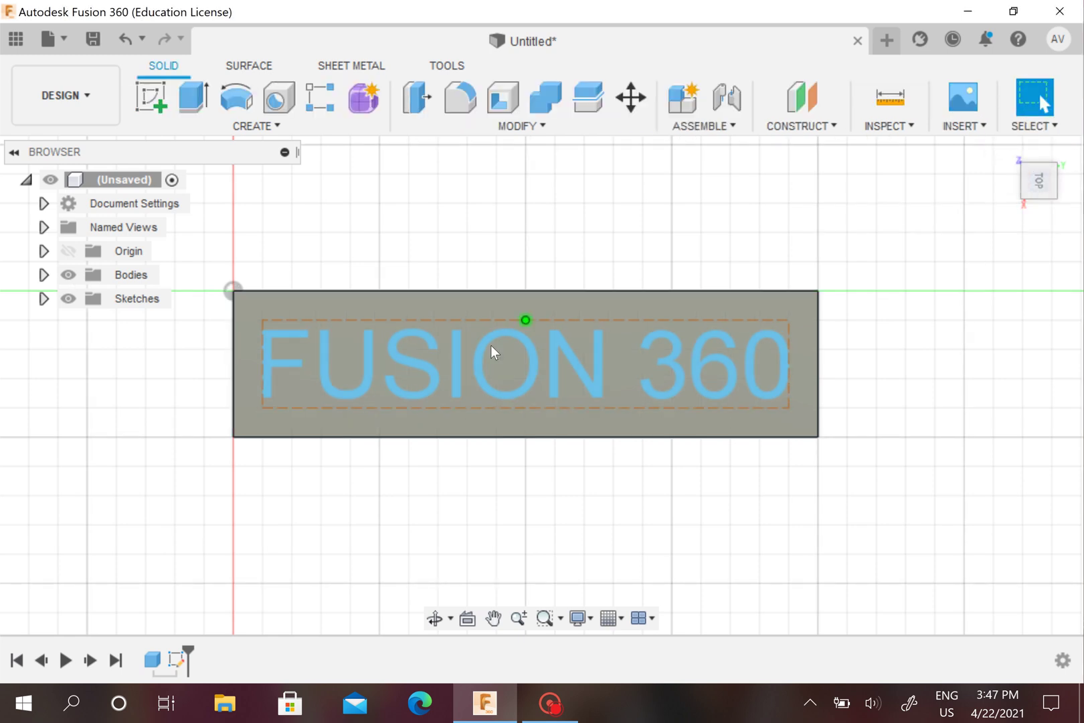
click(1015, 154)
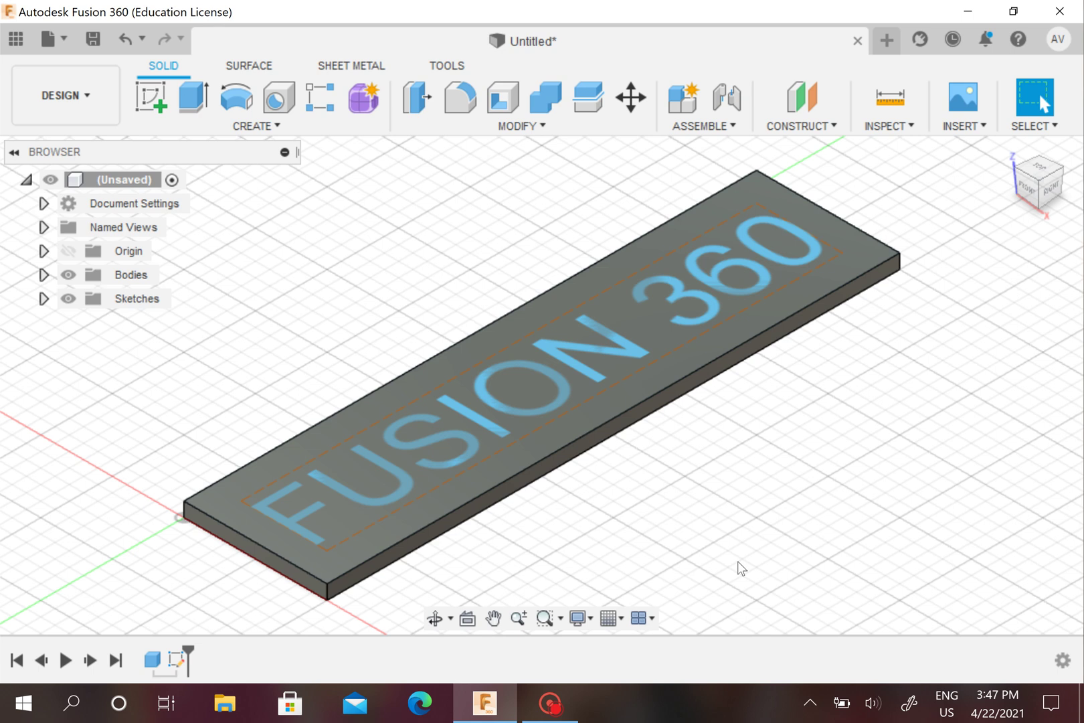
- Open a sketch on the plate's front side face, viewed from the front, zoomed on its right end
shift+middle_drag(737, 561, 801, 532)
shift+middle_drag(605, 497, 678, 443)
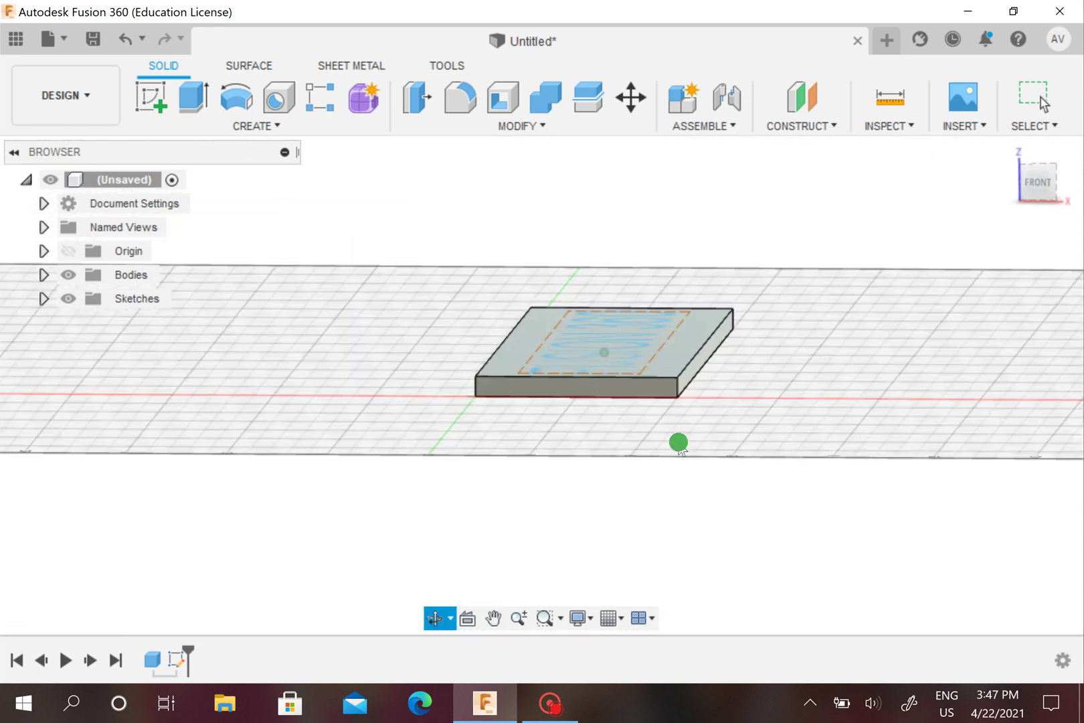
click(151, 103)
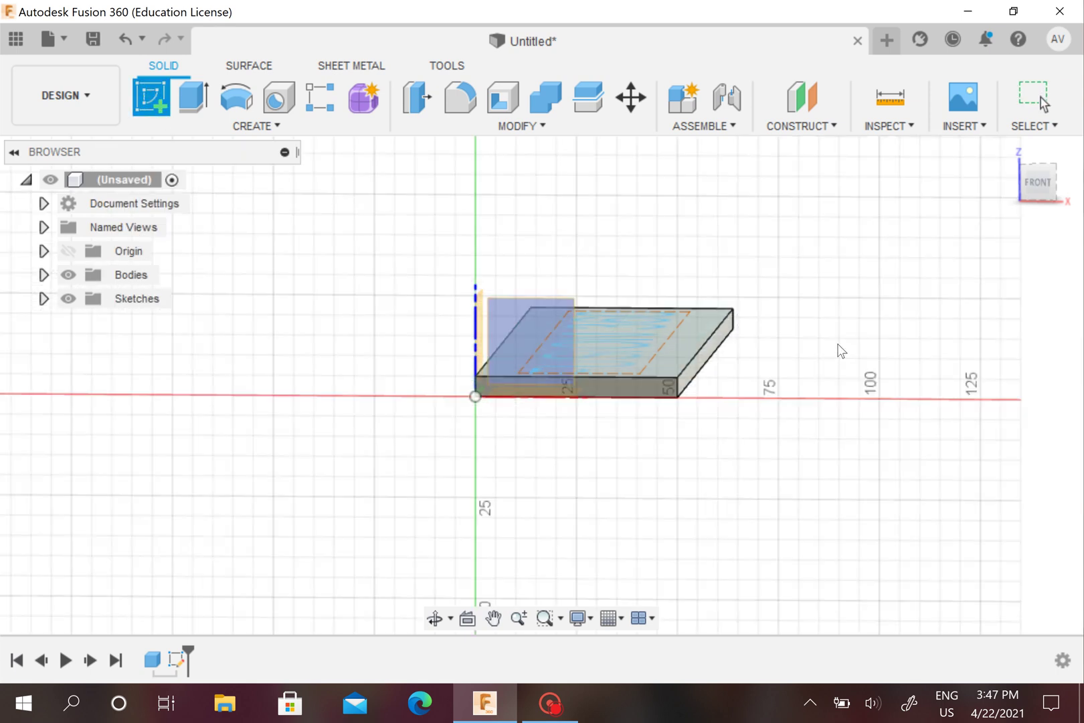
middle_drag(841, 350, 811, 360)
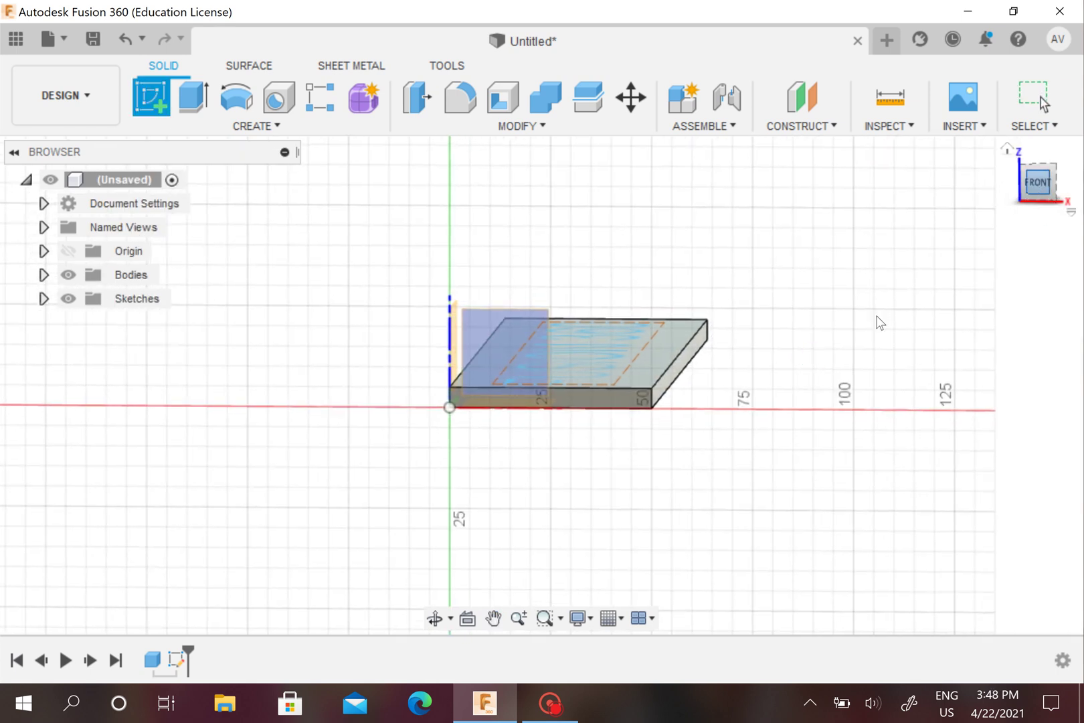
click(1038, 186)
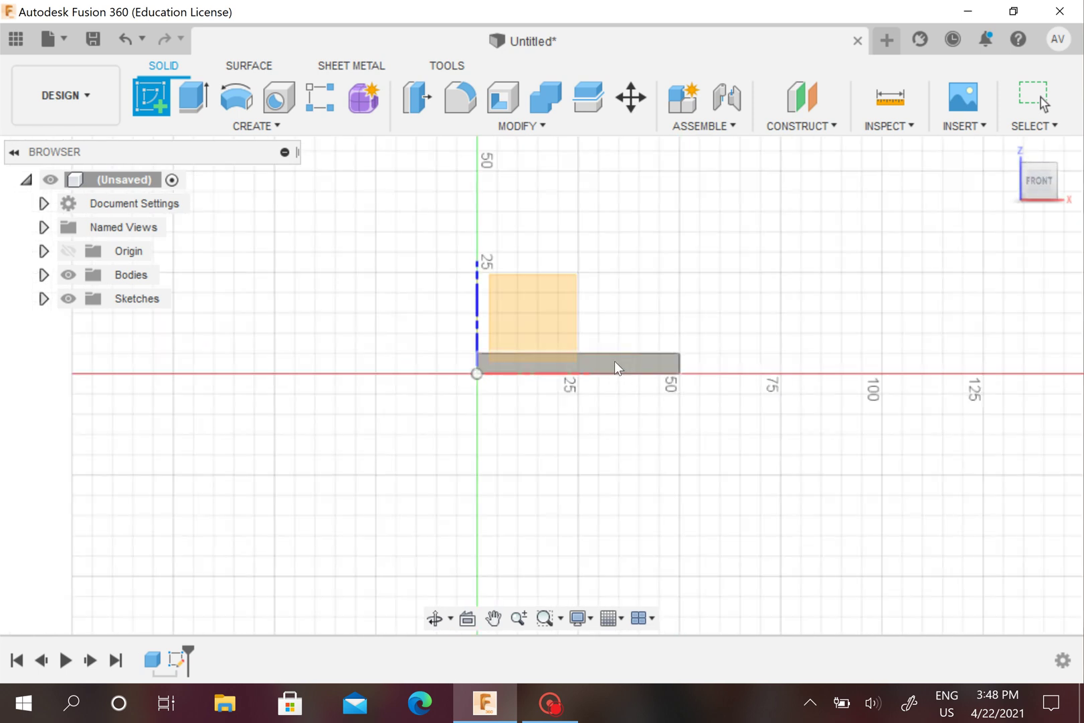
click(614, 361)
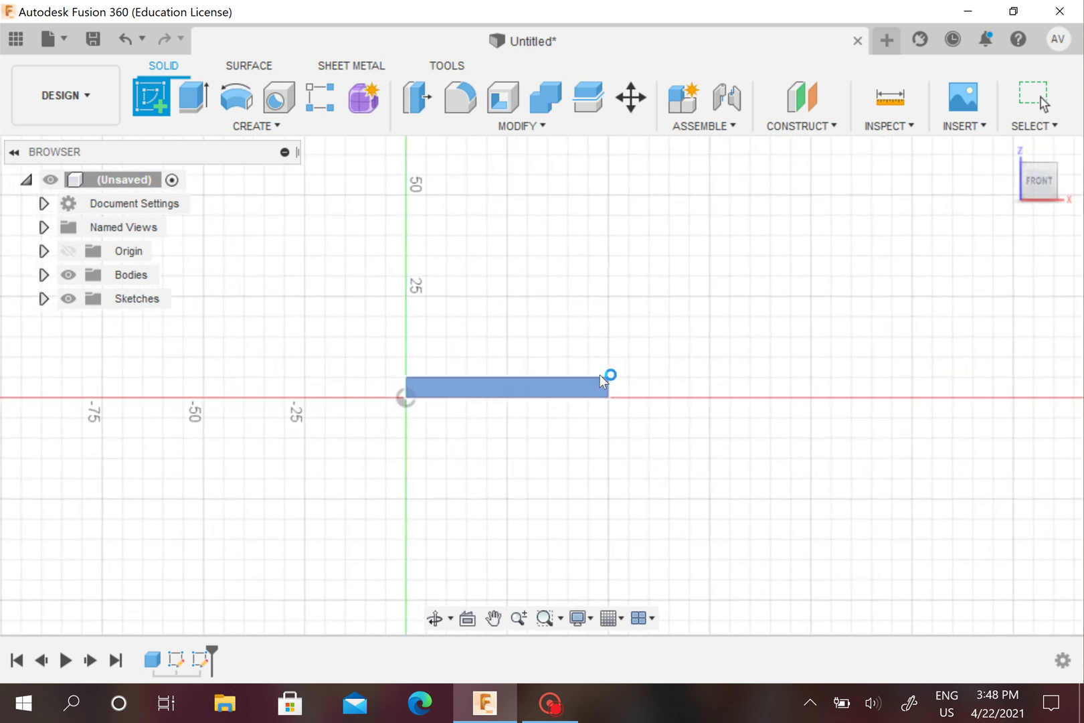
scroll(555, 378, up, 3)
middle_drag(554, 377, 448, 392)
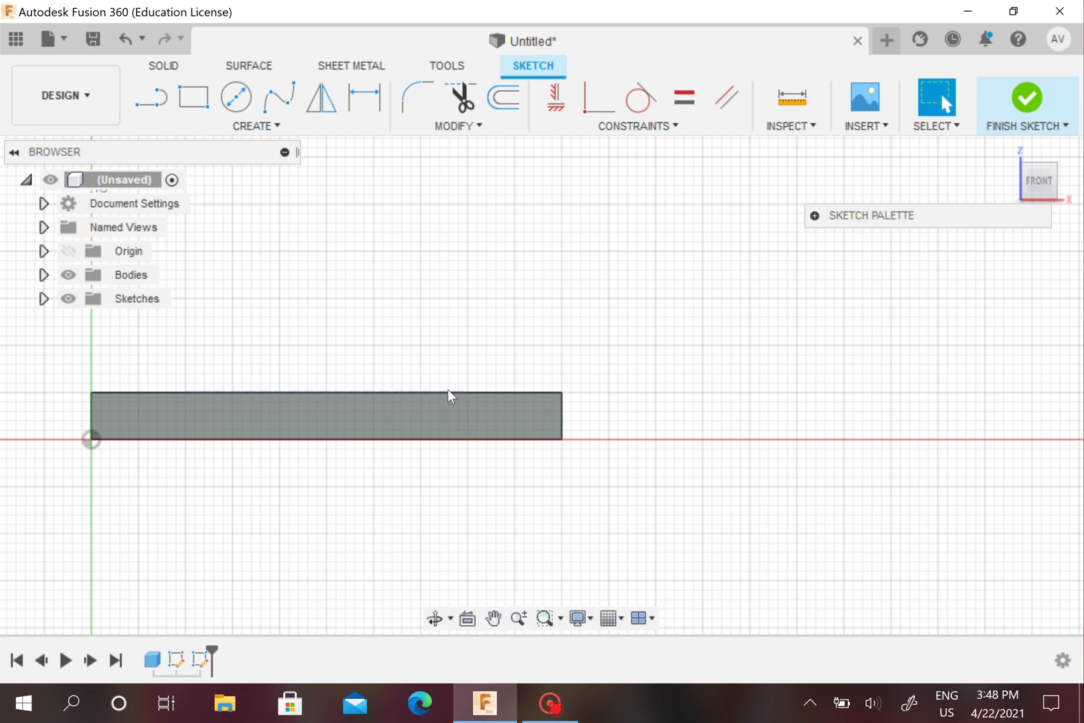
scroll(448, 392, up, 1)
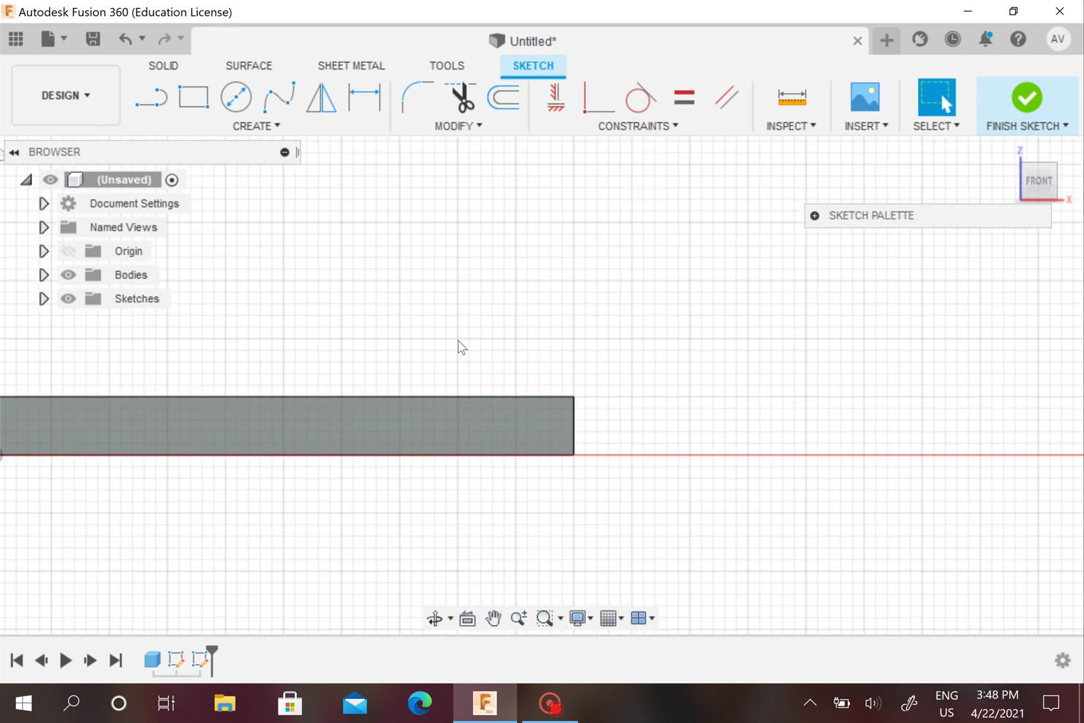
click(280, 102)
click(253, 126)
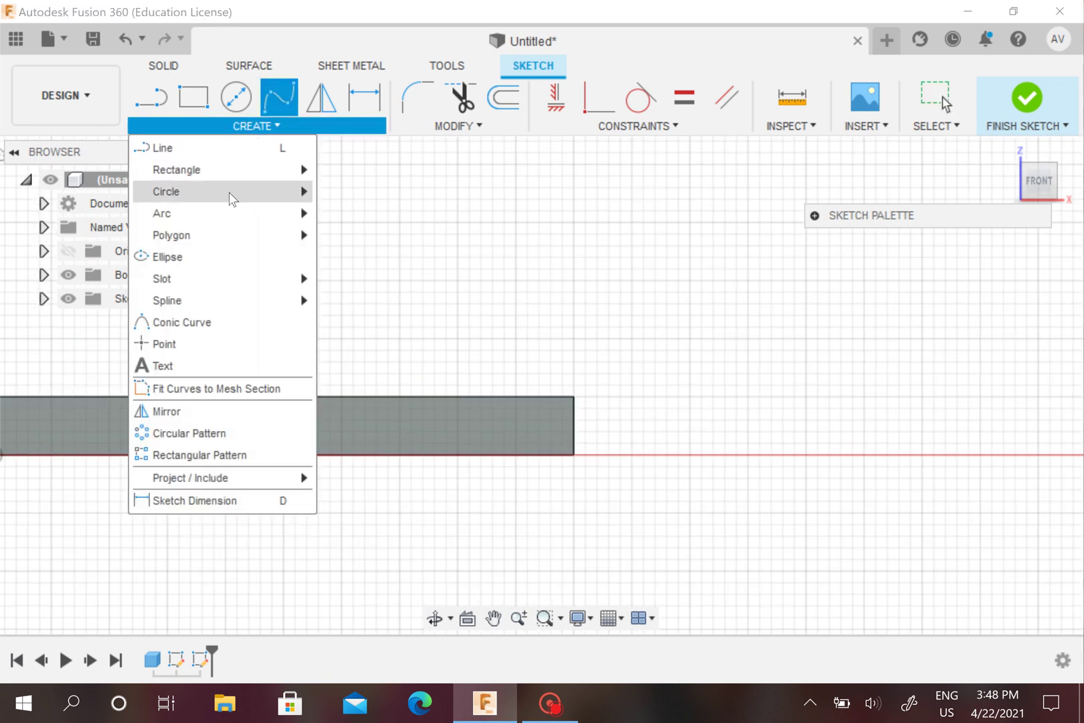
mouse_move(211, 216)
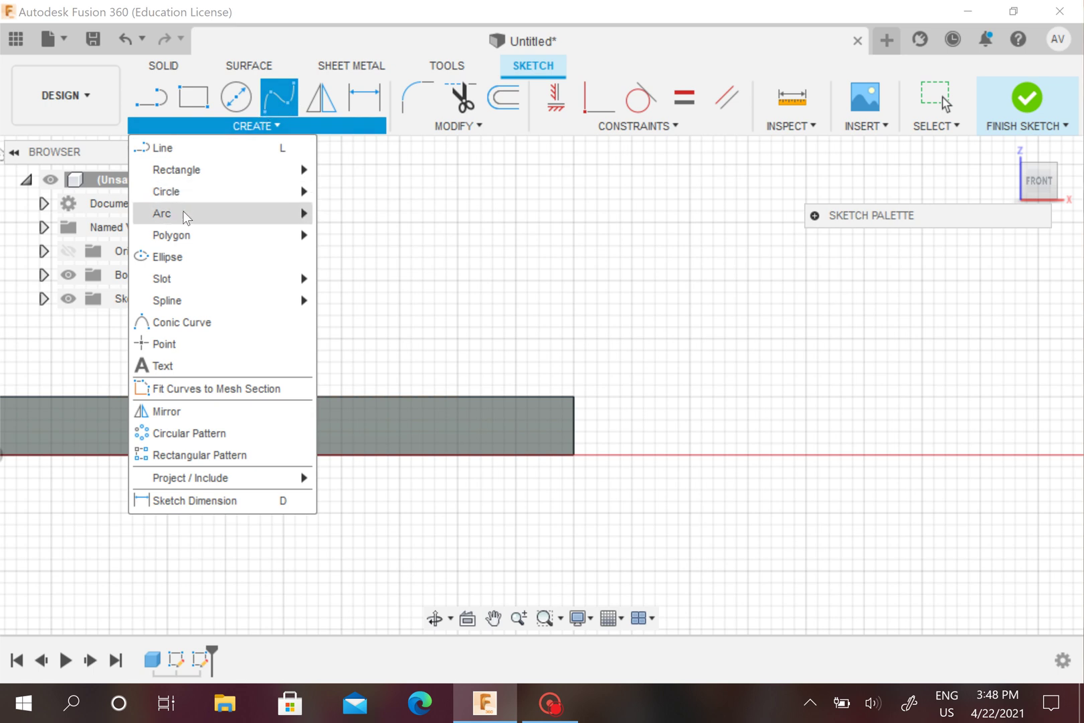
click(329, 222)
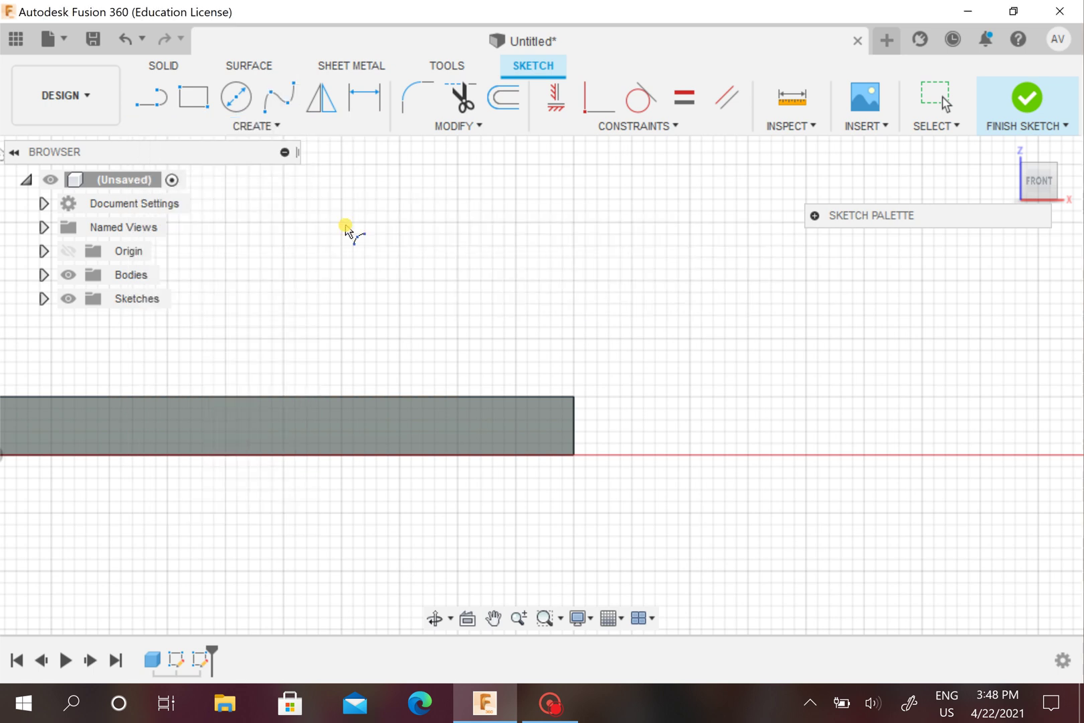
click(573, 398)
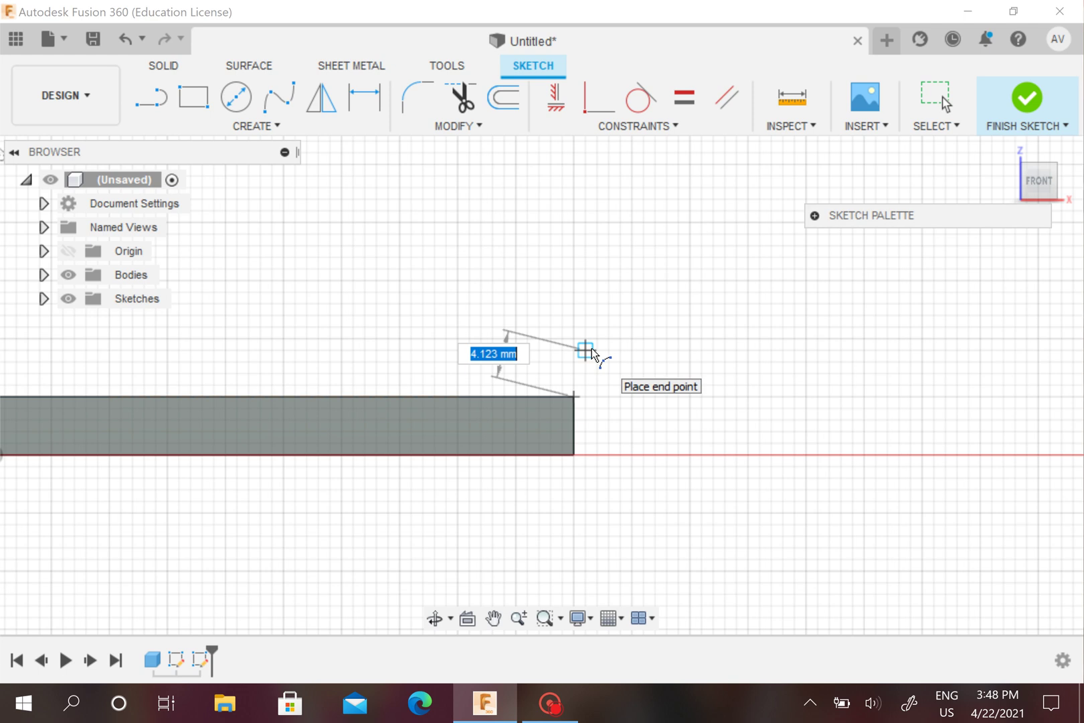
click(586, 350)
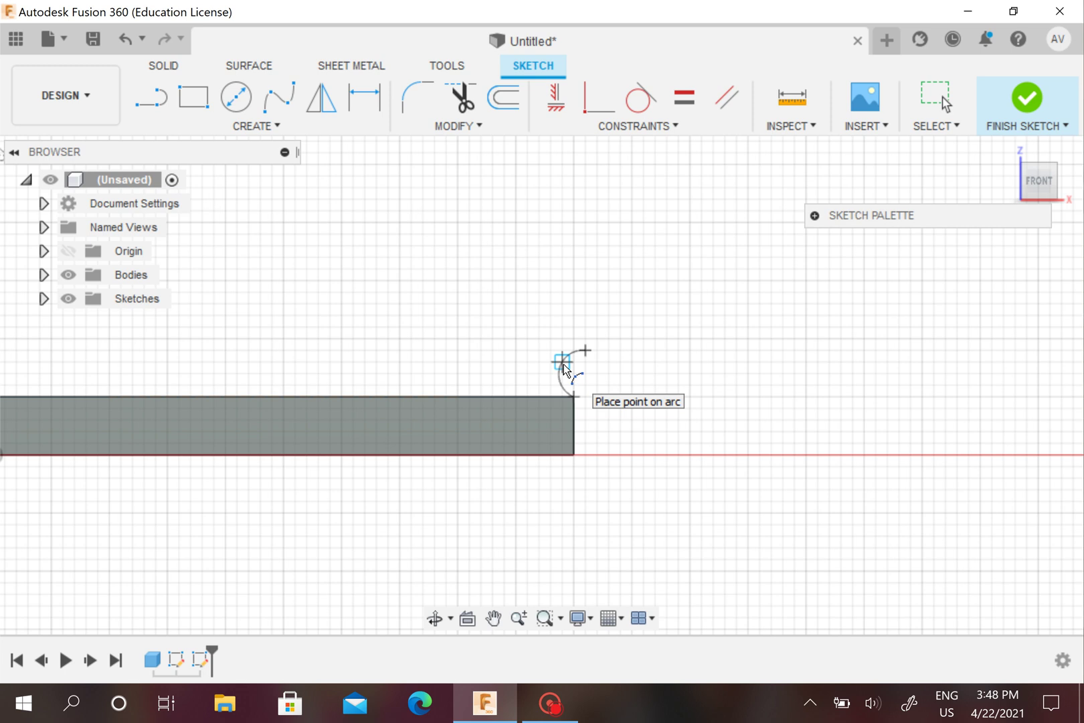
key(Escape)
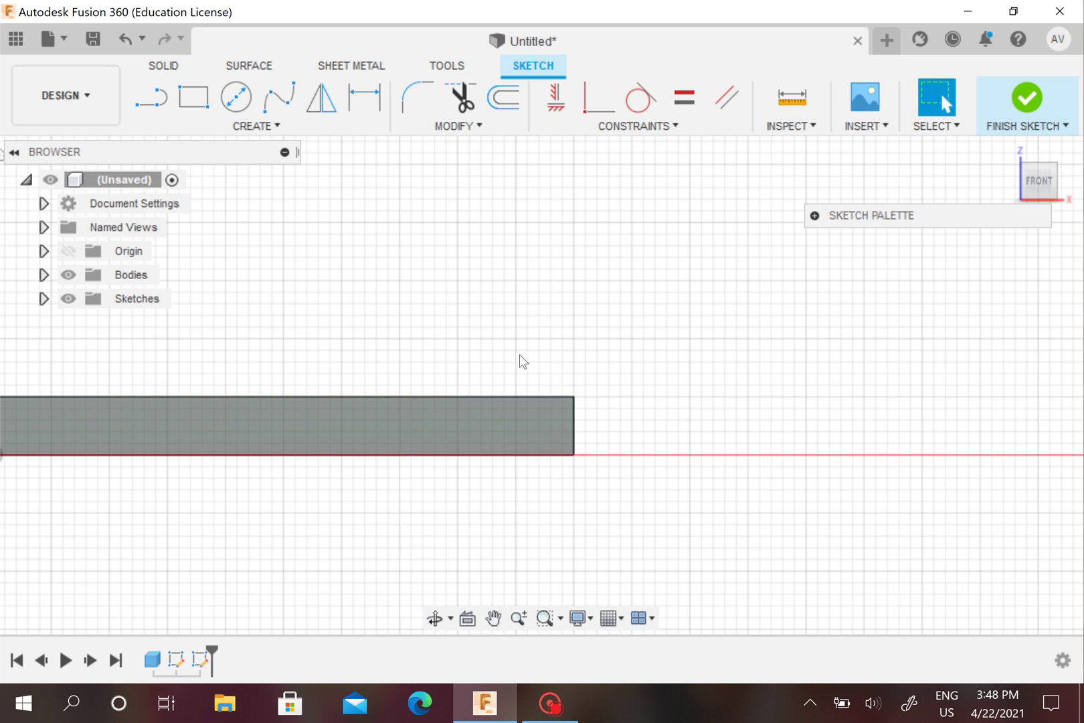
- Start a fit-point spline at the plate's top-right corner, adding points above it
click(279, 97)
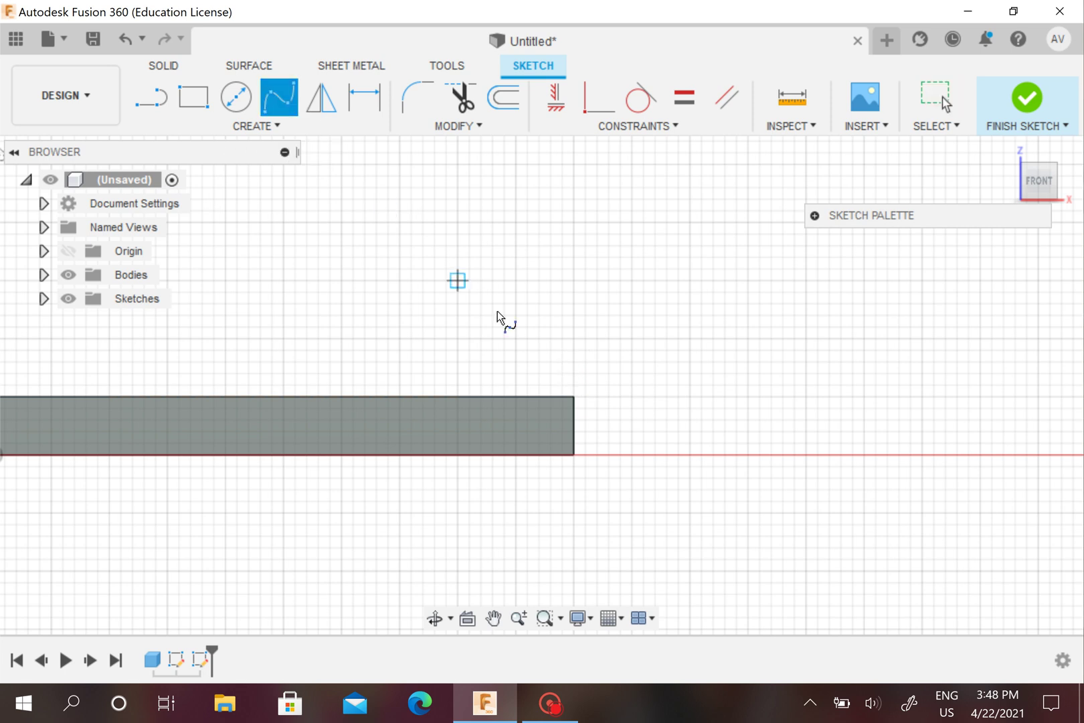
click(574, 397)
scroll(583, 361, up, 2)
scroll(580, 361, up, 2)
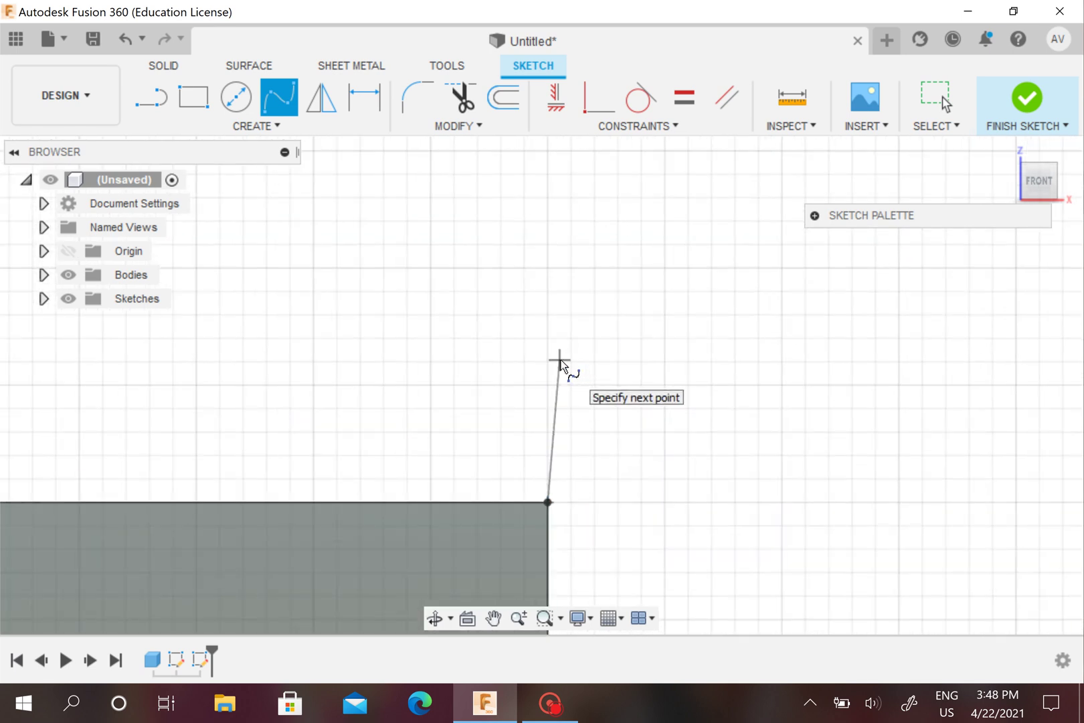
click(560, 360)
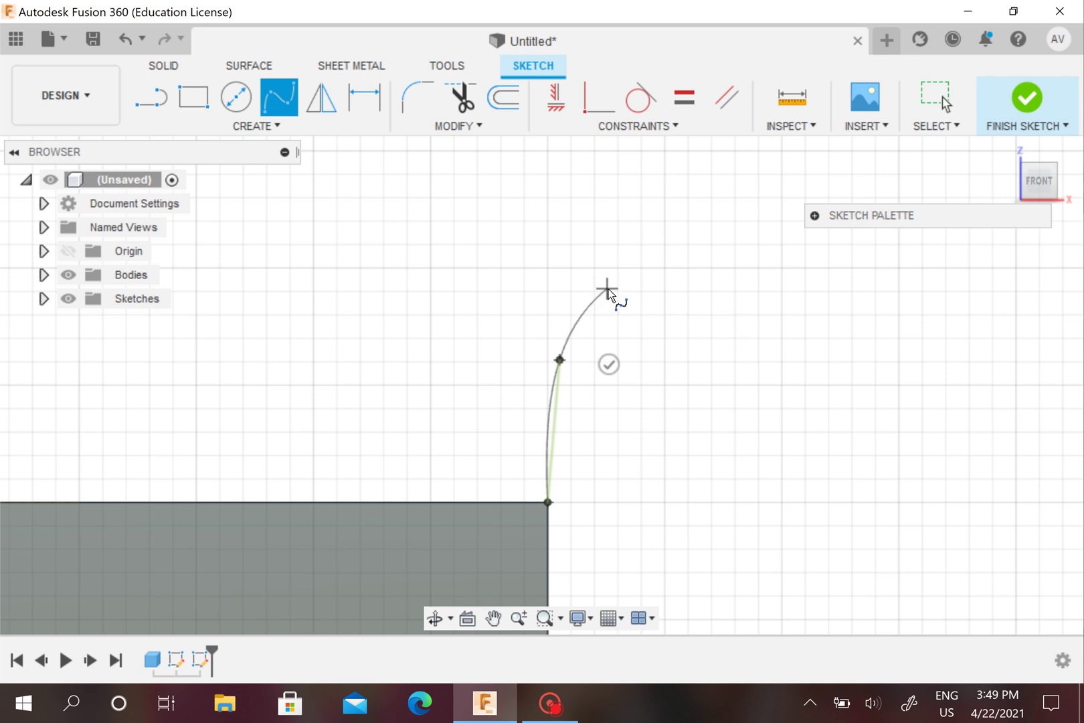
scroll(607, 291, down, 5)
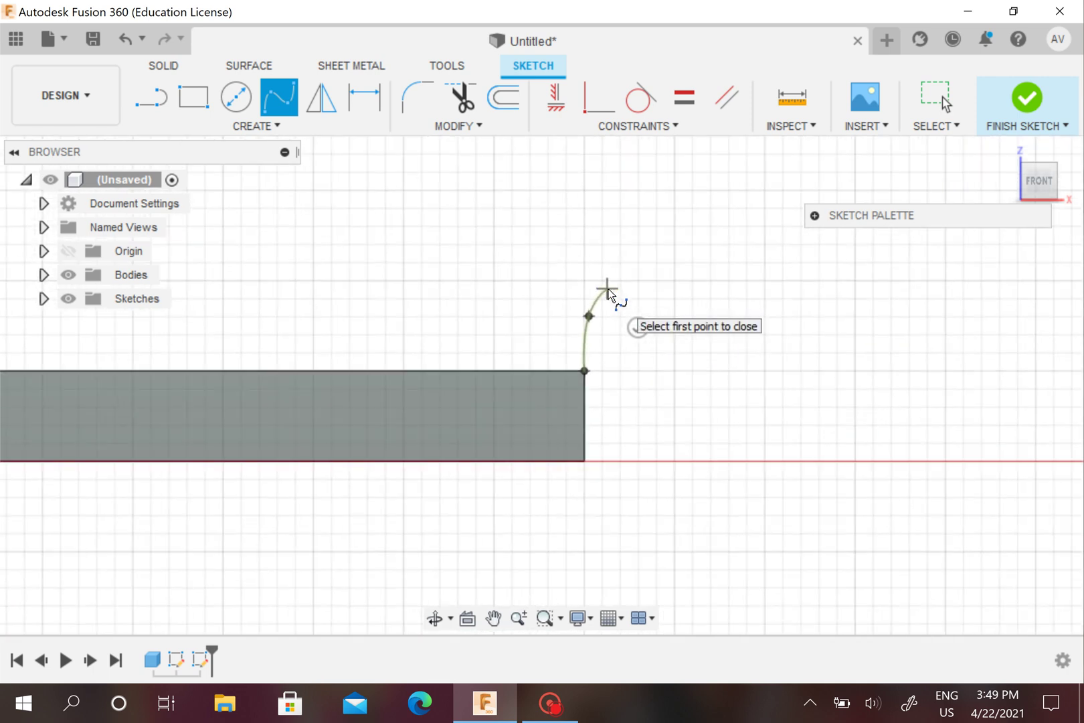
click(607, 289)
middle_drag(734, 341, 798, 370)
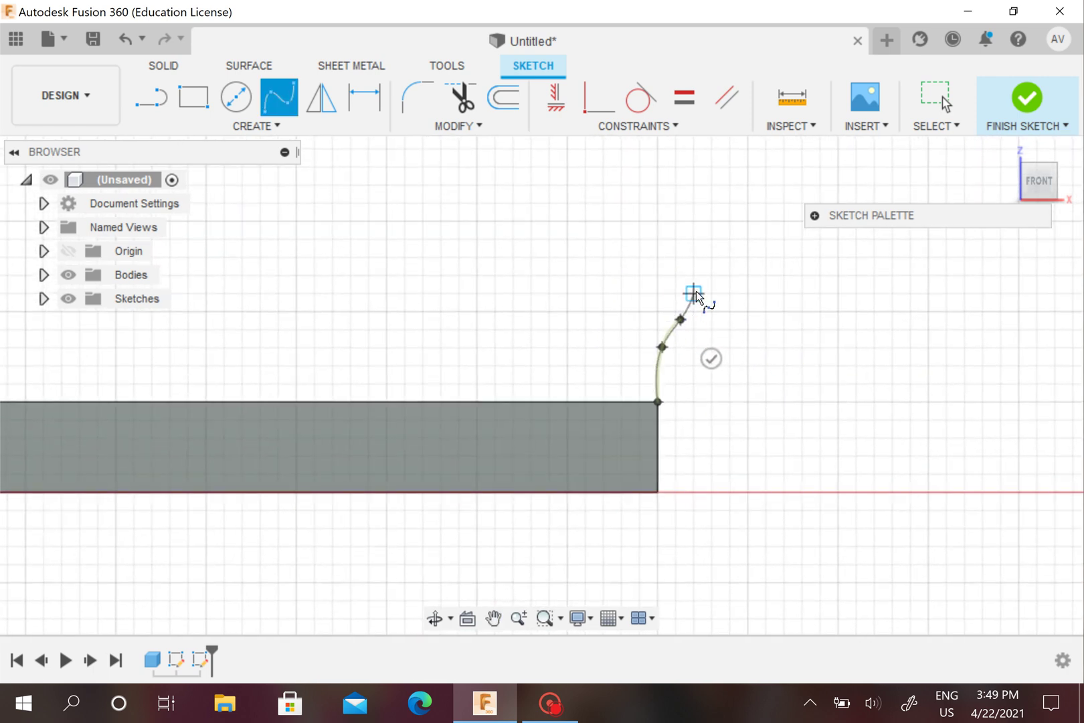
scroll(692, 332, up, 7)
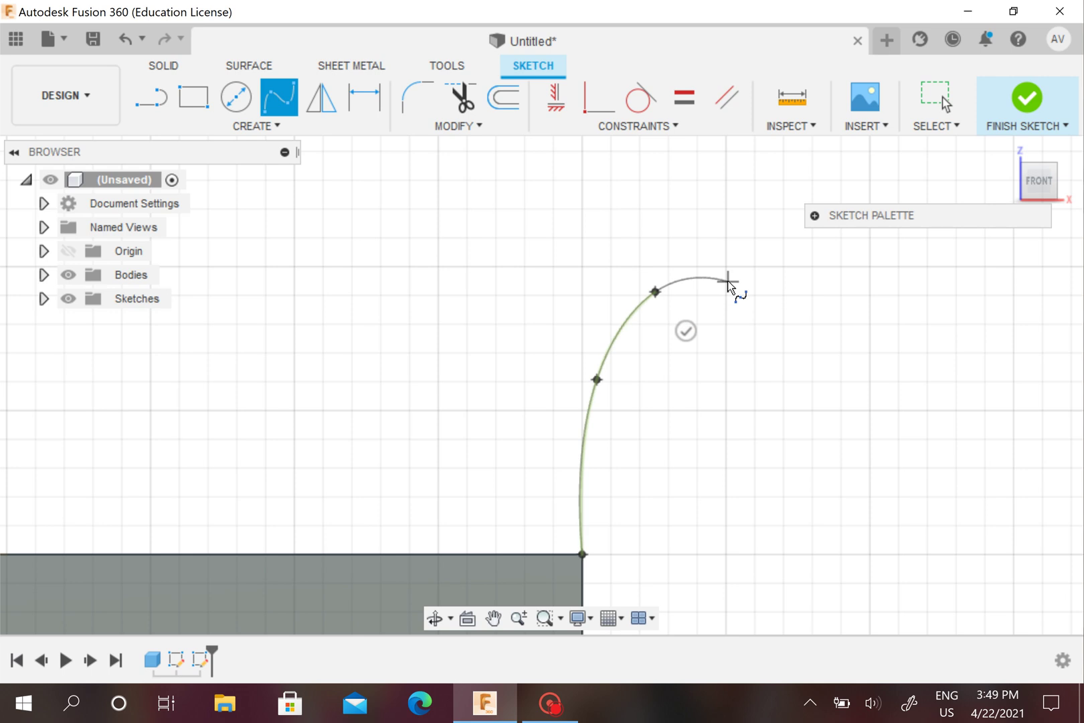
key(ctrl+z)
key(ctrl+z)
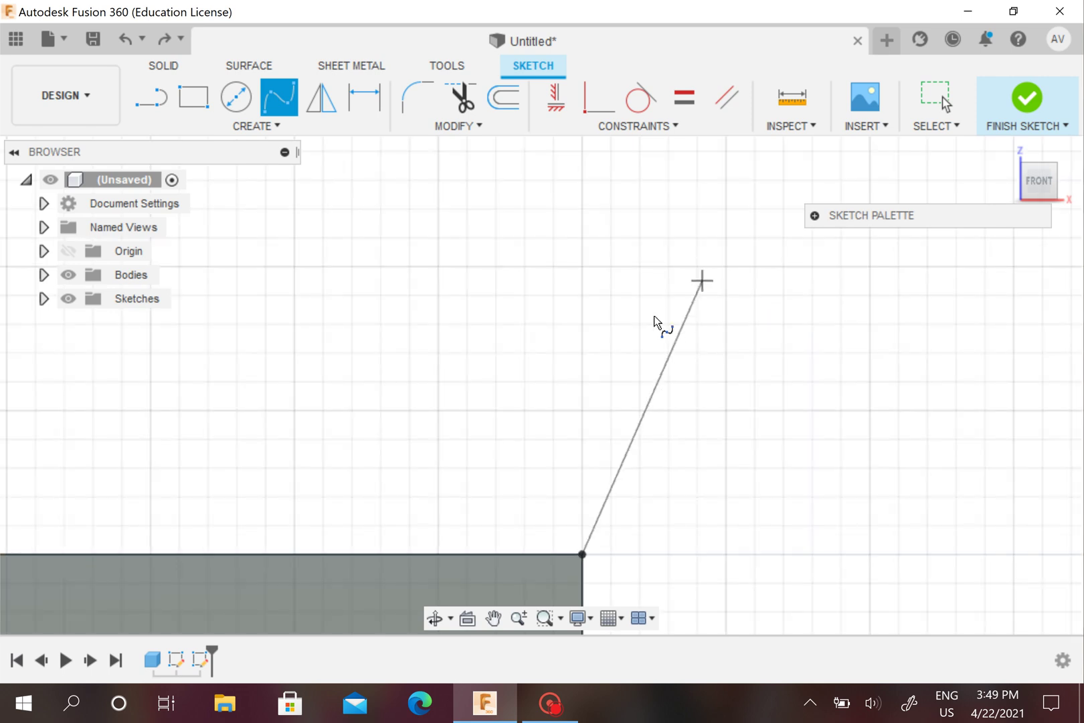
- Complete the spline rising and curving right, then finish the sketch
click(595, 453)
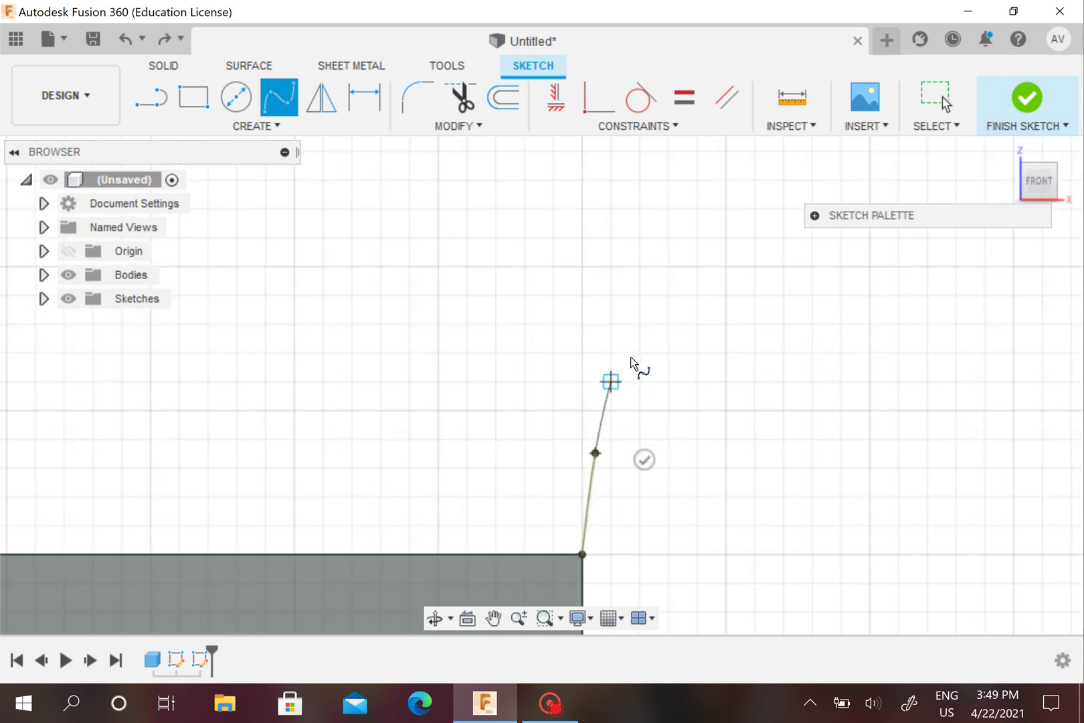
click(624, 337)
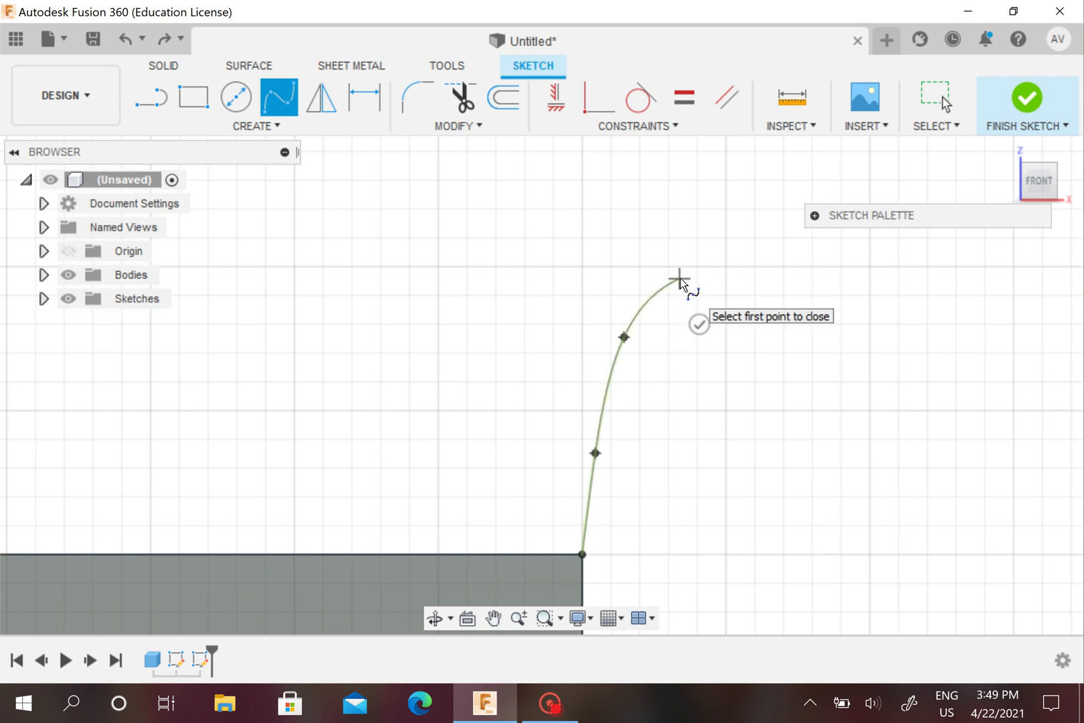
key(ctrl+z)
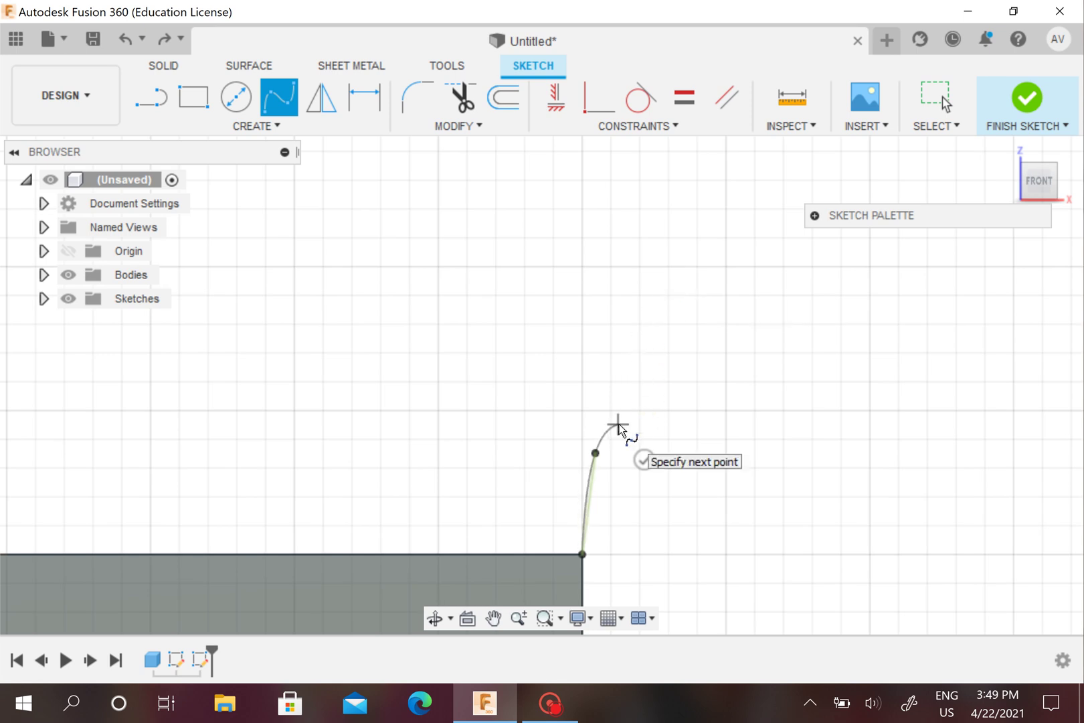
click(651, 394)
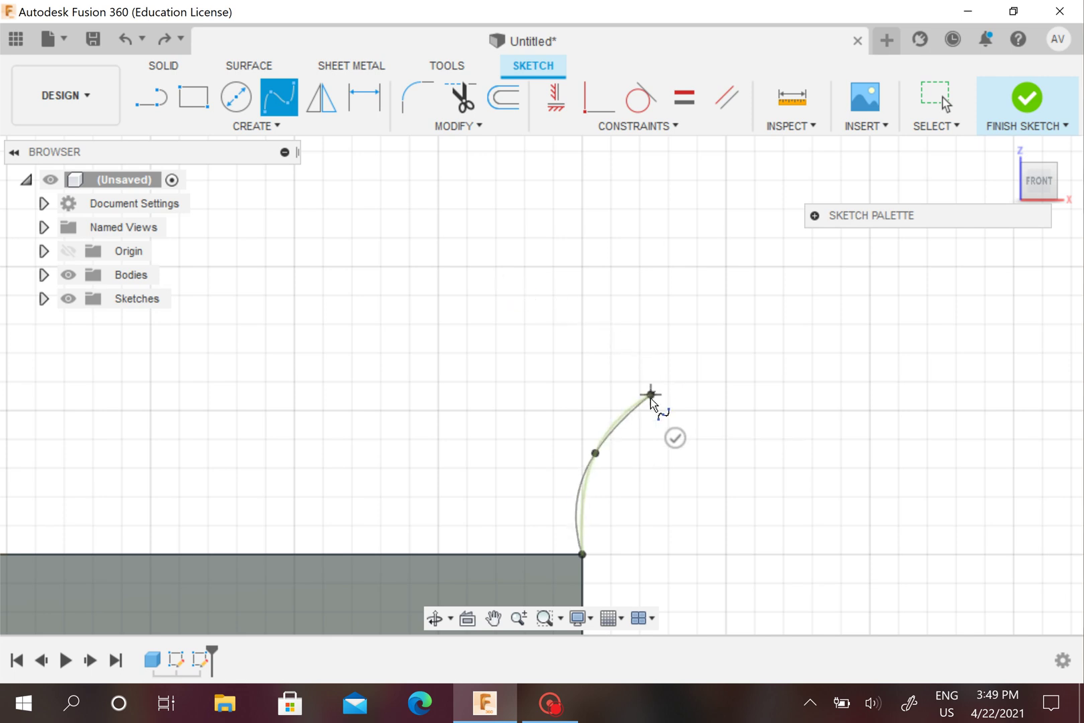
click(1018, 103)
click(1017, 103)
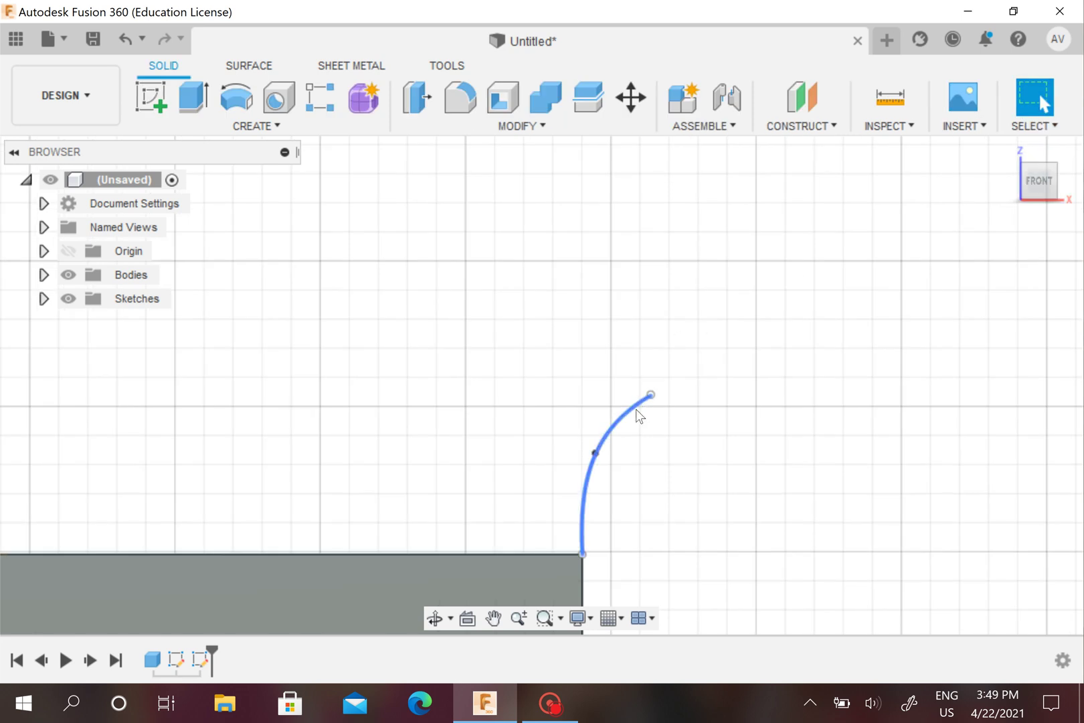
- Browse the Modify and Create menus, then orbit so FUSION 360 reads across the plate
click(516, 125)
click(646, 321)
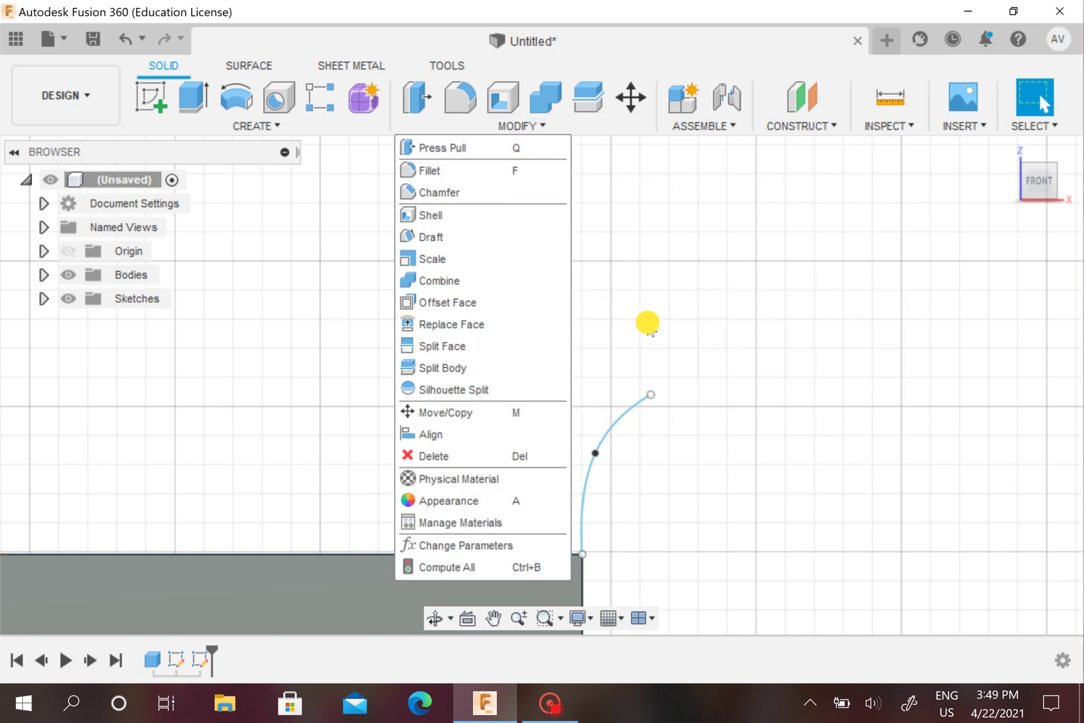
click(292, 126)
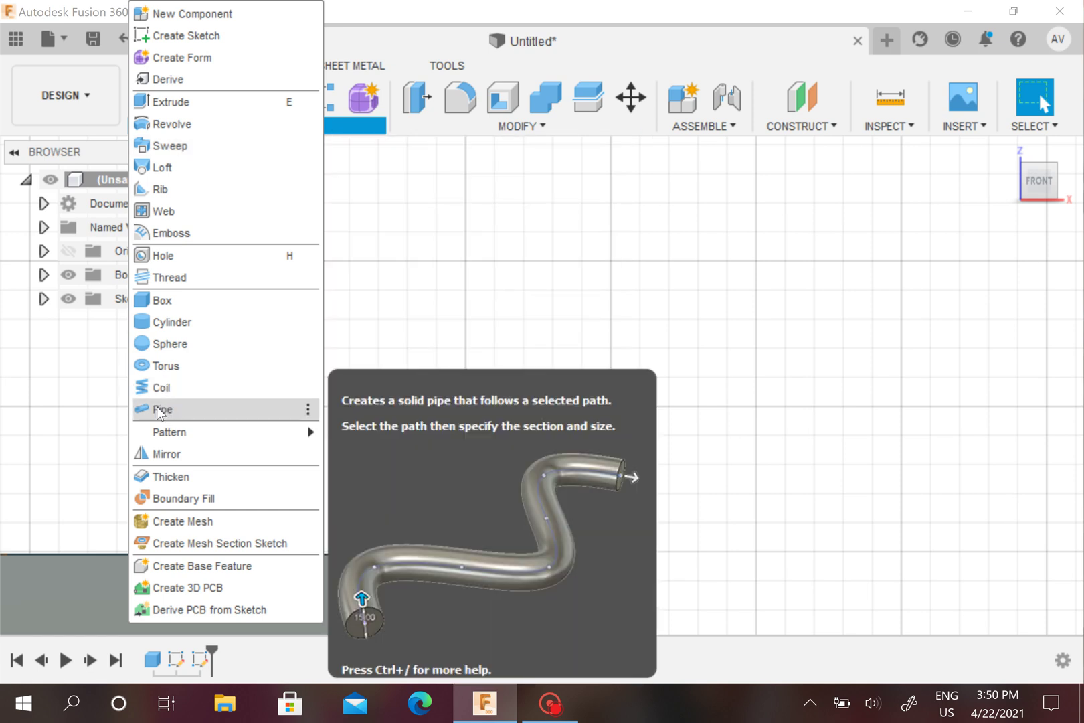
click(714, 371)
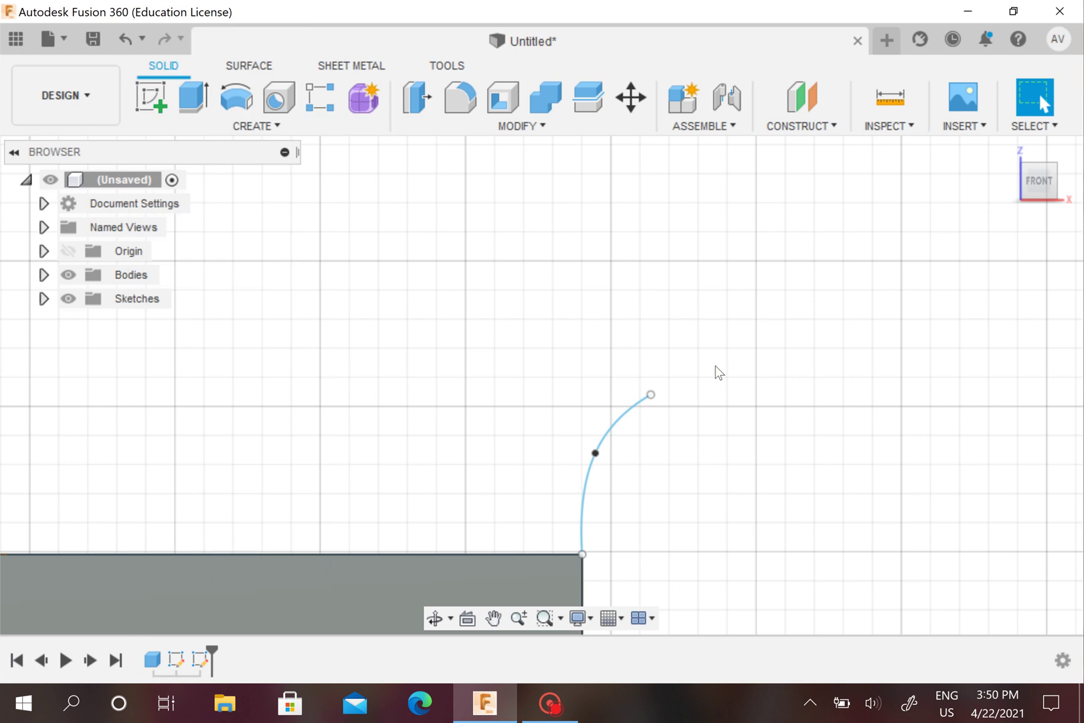
mouse_move(715, 322)
middle_down()
mouse_move(690, 380)
mouse_move(660, 354)
mouse_move(658, 381)
mouse_move(636, 358)
mouse_move(636, 345)
mouse_move(729, 433)
mouse_move(730, 503)
middle_up()
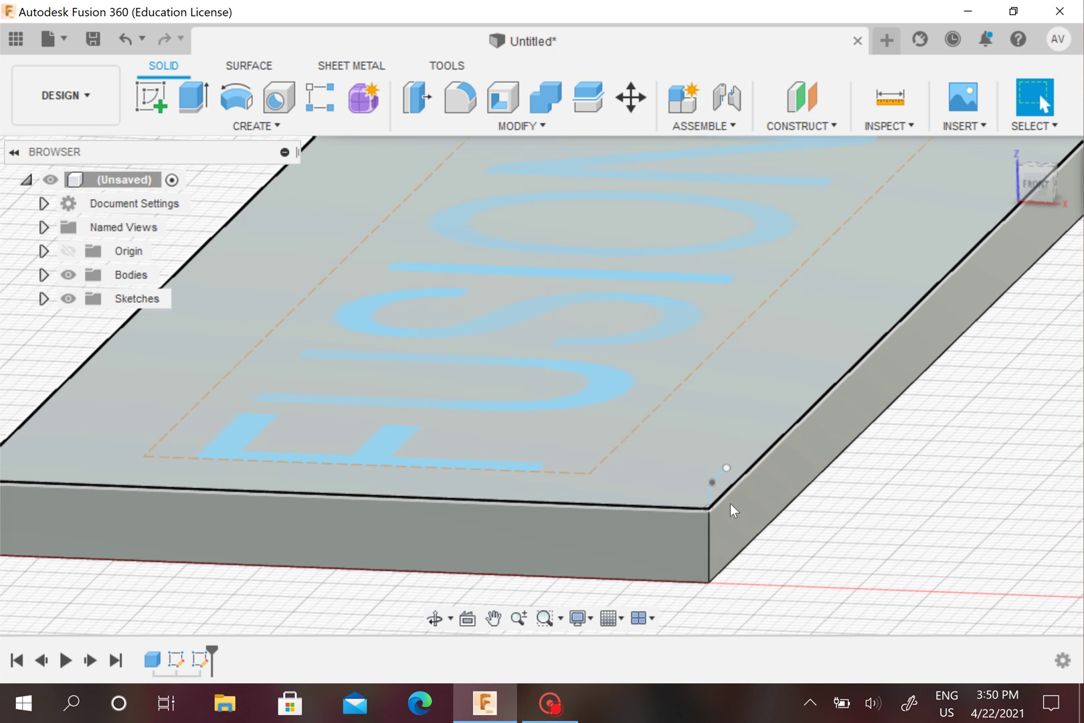
scroll(710, 463, up, 3)
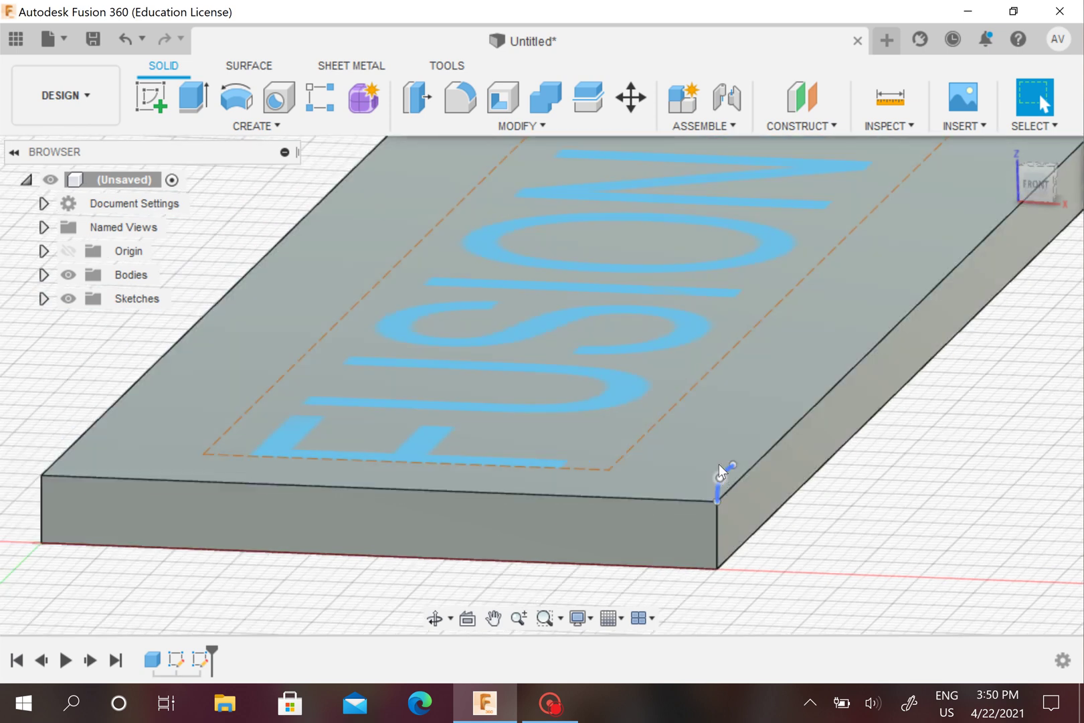
shift+middle_drag(650, 354, 648, 406)
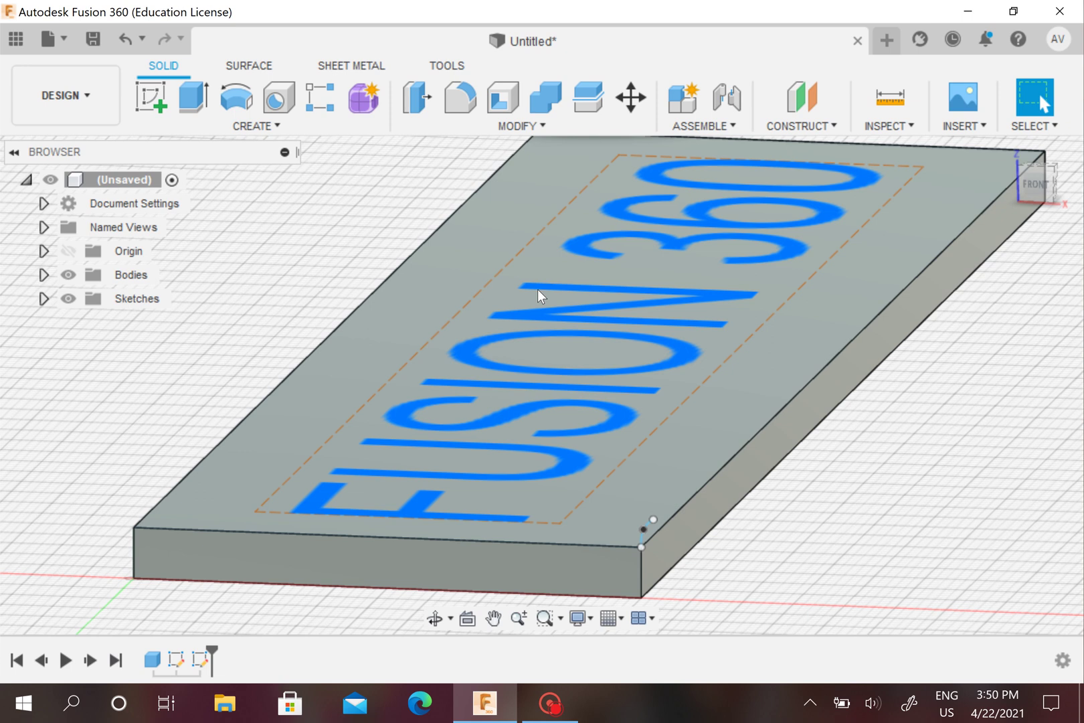
- Set up a Sweep with the FUSION 360 text as profile and the rising spline as path
click(284, 127)
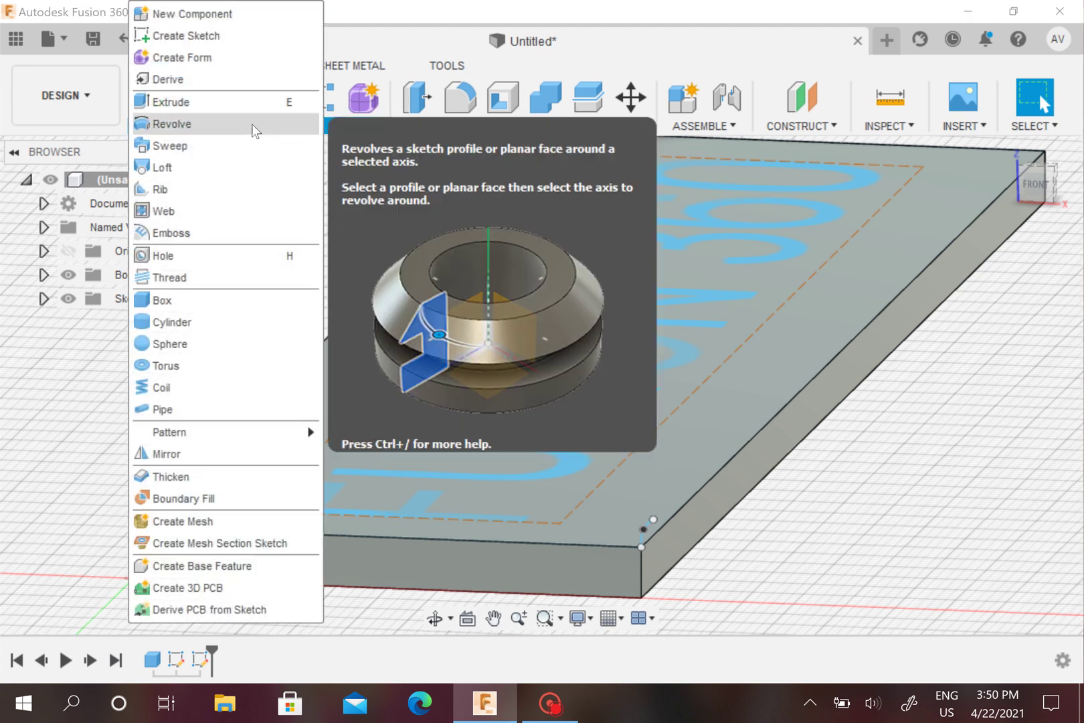
click(193, 146)
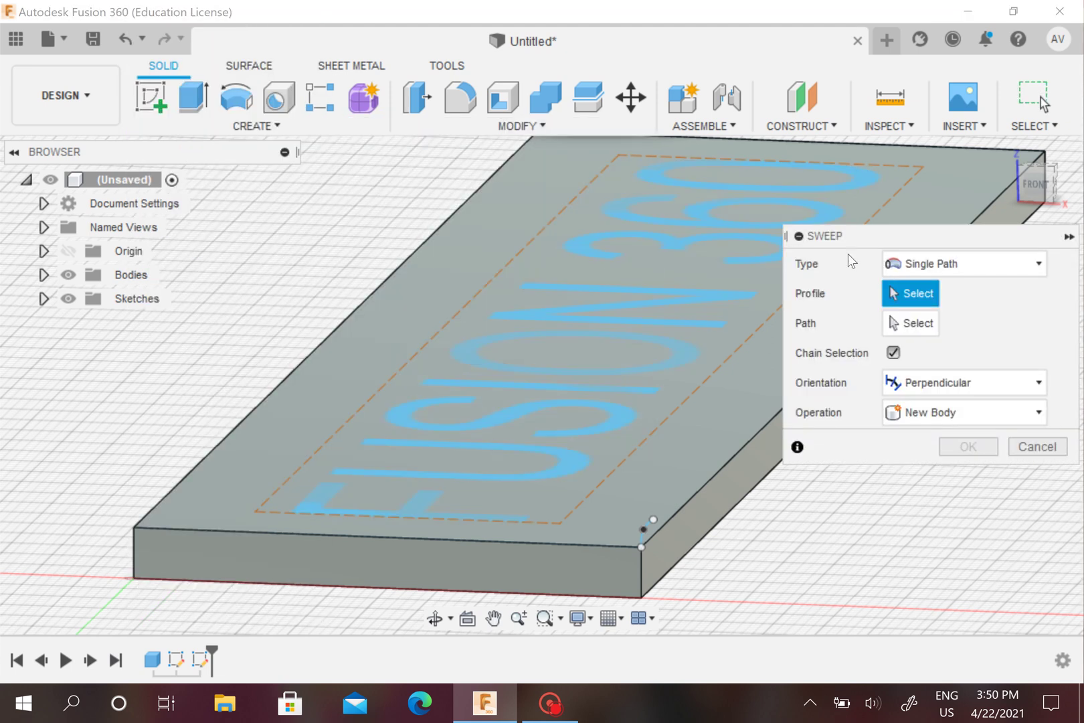
click(658, 305)
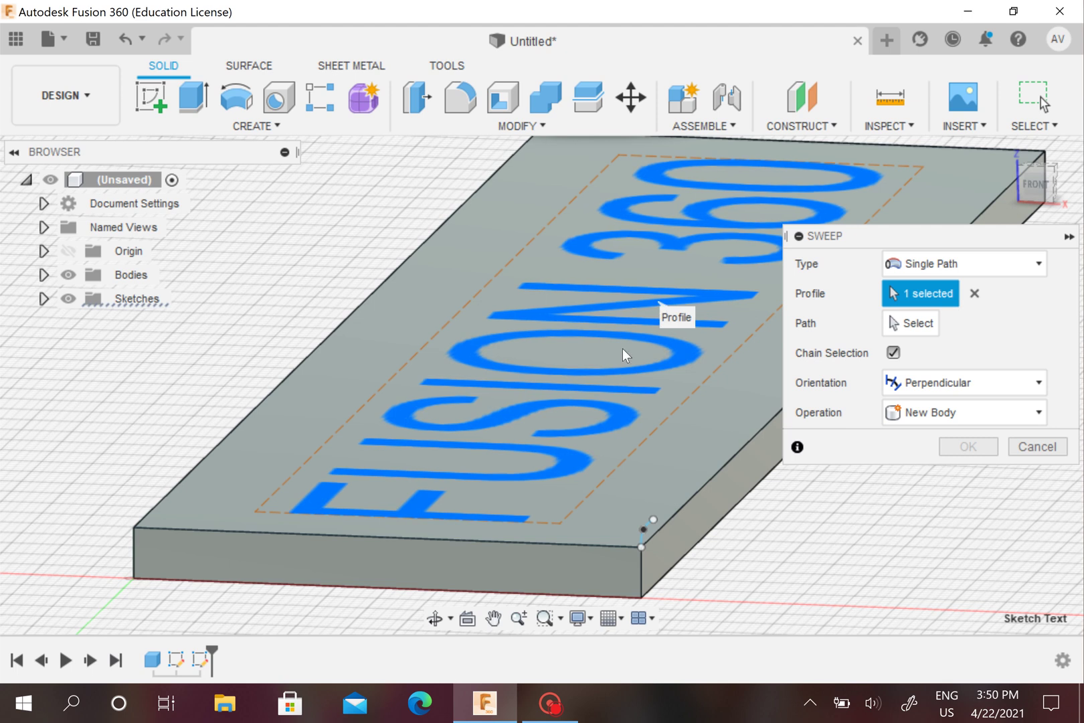
click(894, 325)
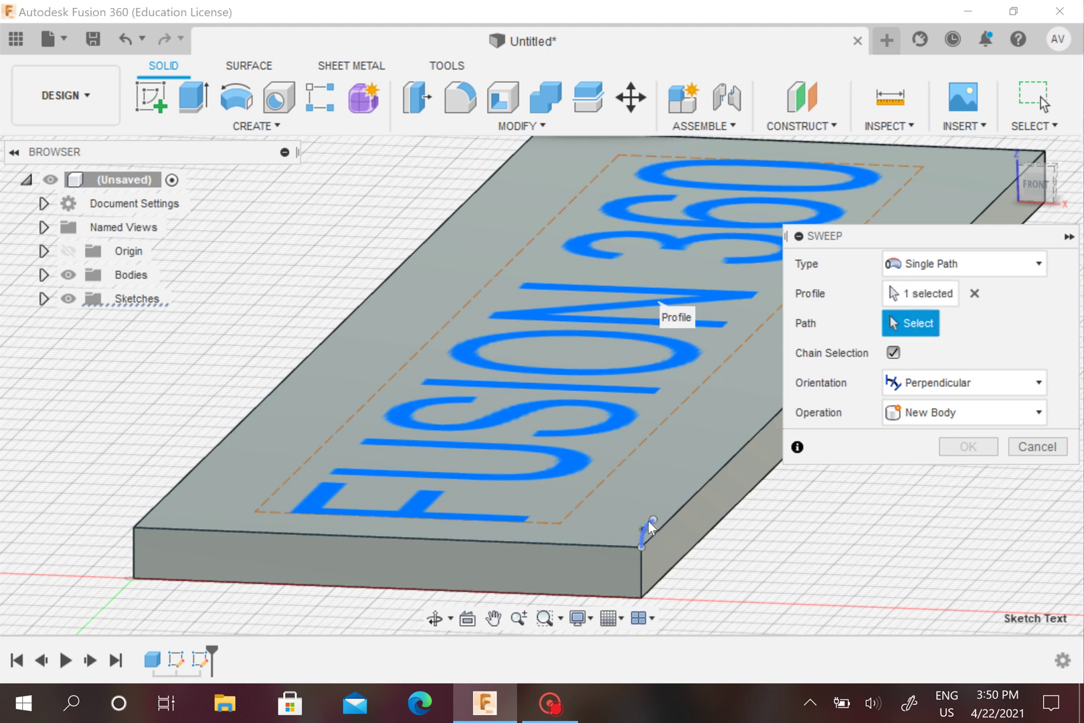
scroll(650, 527, up, 5)
click(646, 532)
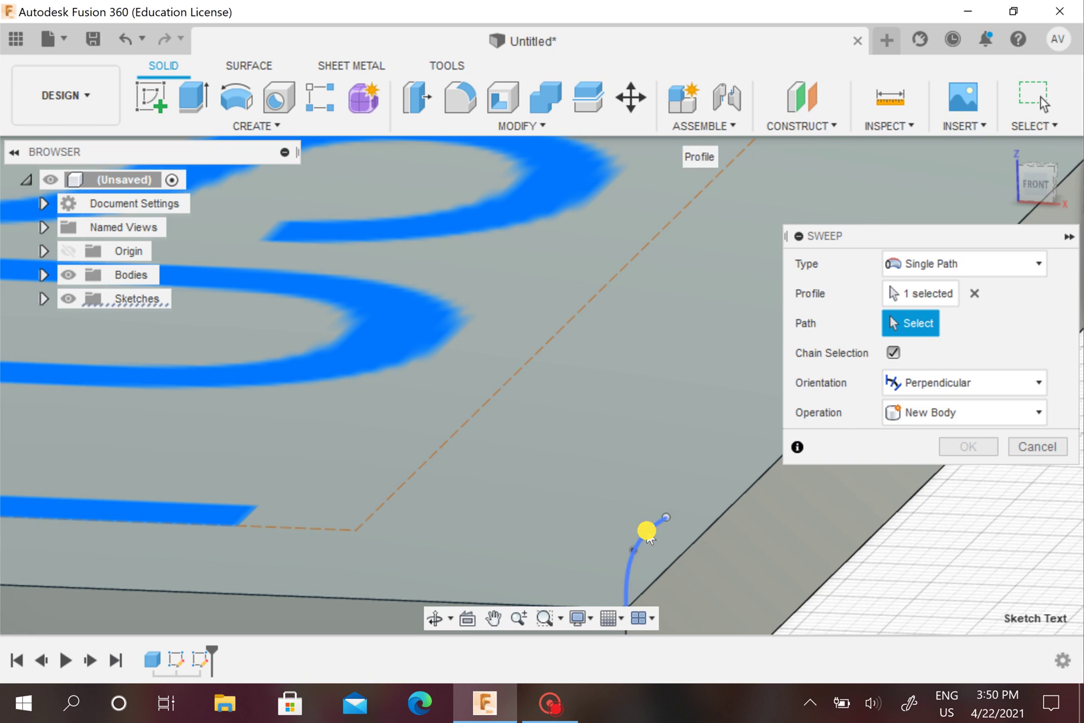
- Confirm the joined sweep and orbit to a side view of the raised letters
scroll(672, 493, down, 8)
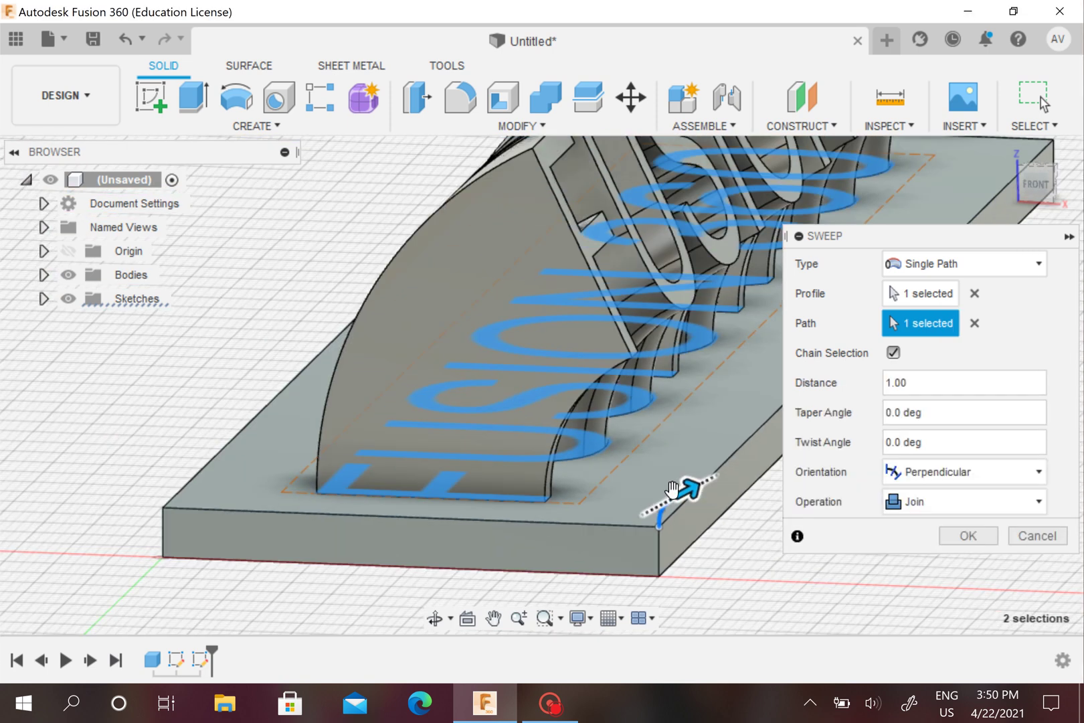
scroll(673, 493, down, 3)
shift+middle_drag(703, 261, 720, 229)
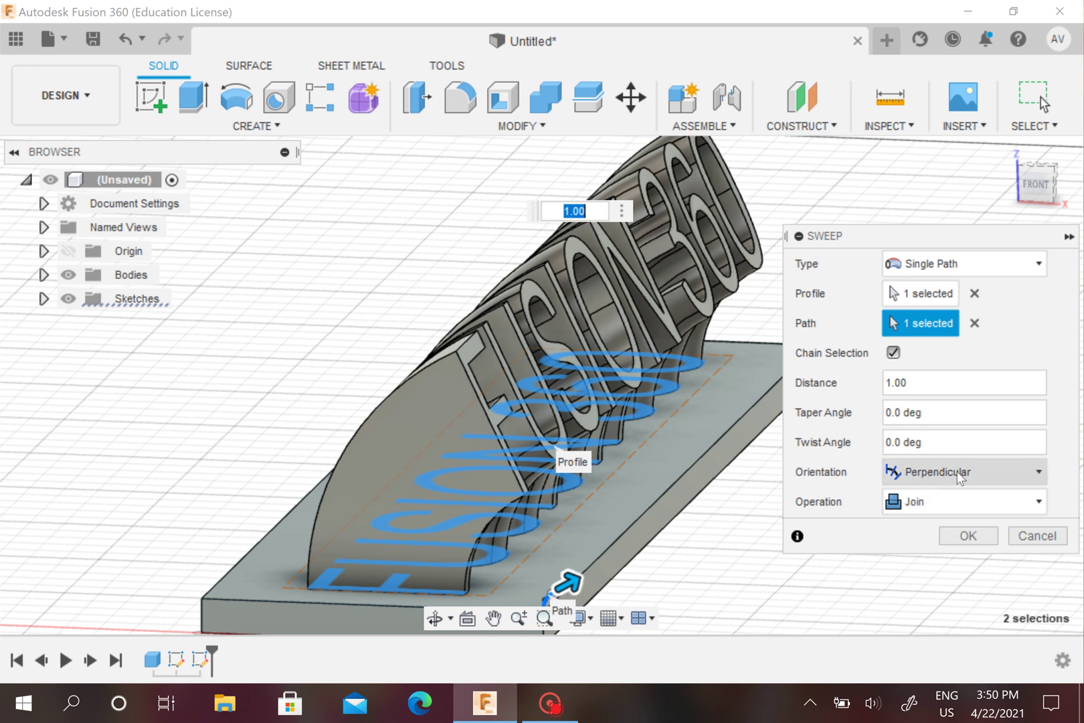
click(896, 382)
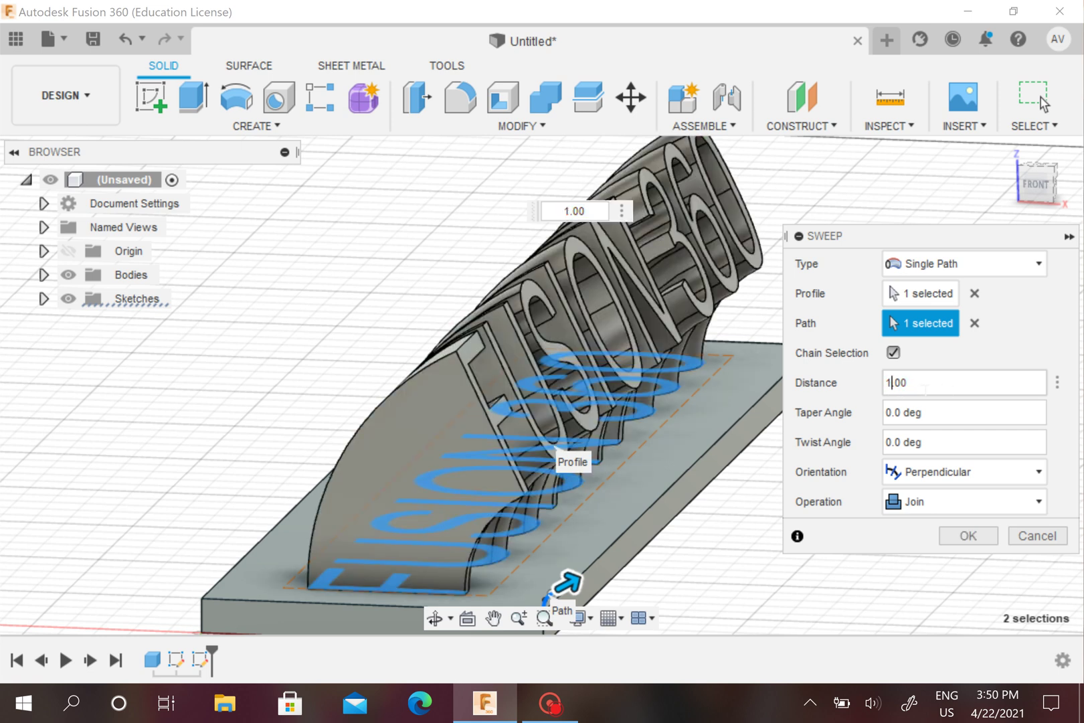
click(966, 535)
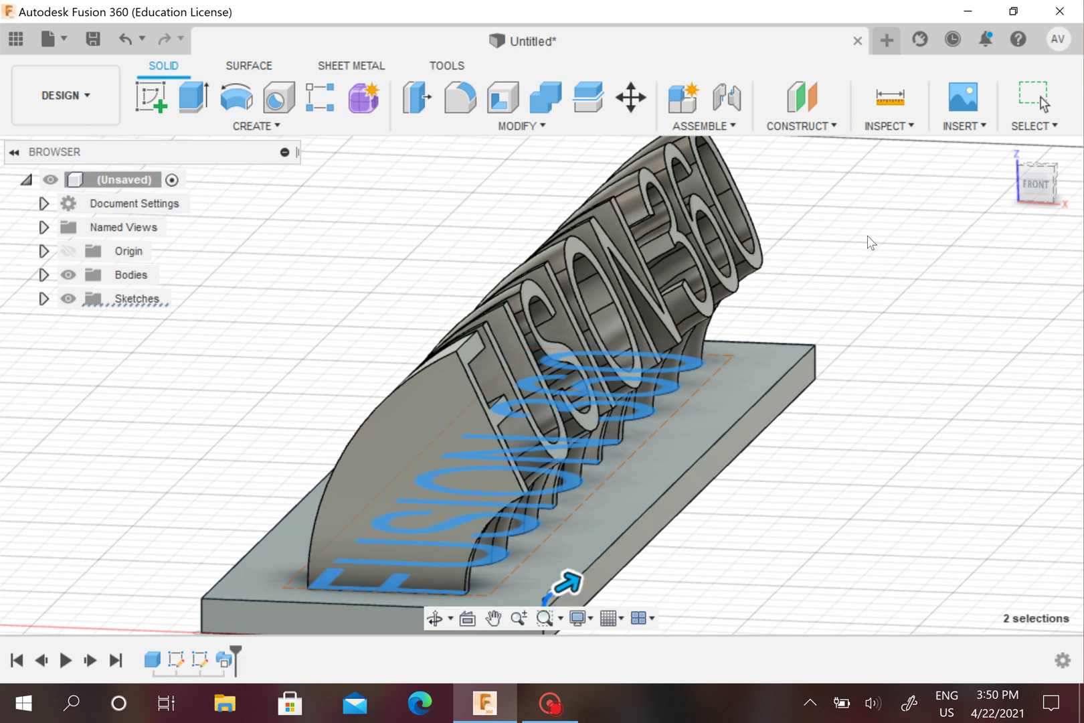
key(Escape)
scroll(874, 291, down, 5)
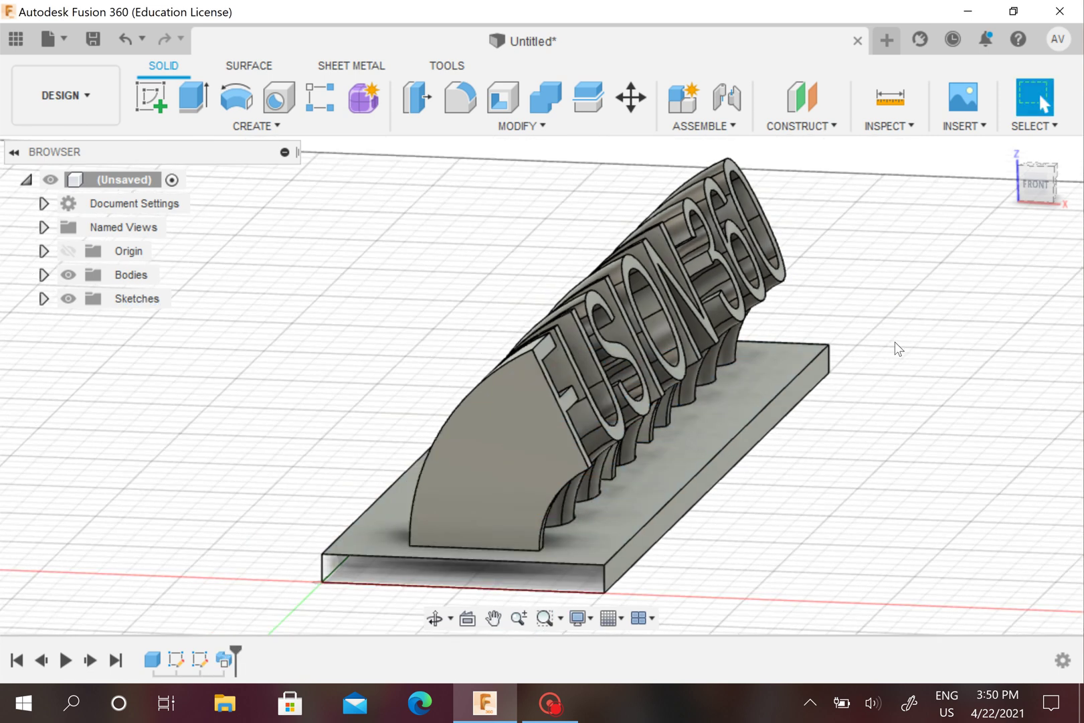
shift+middle_drag(914, 291, 772, 341)
scroll(772, 342, down, 2)
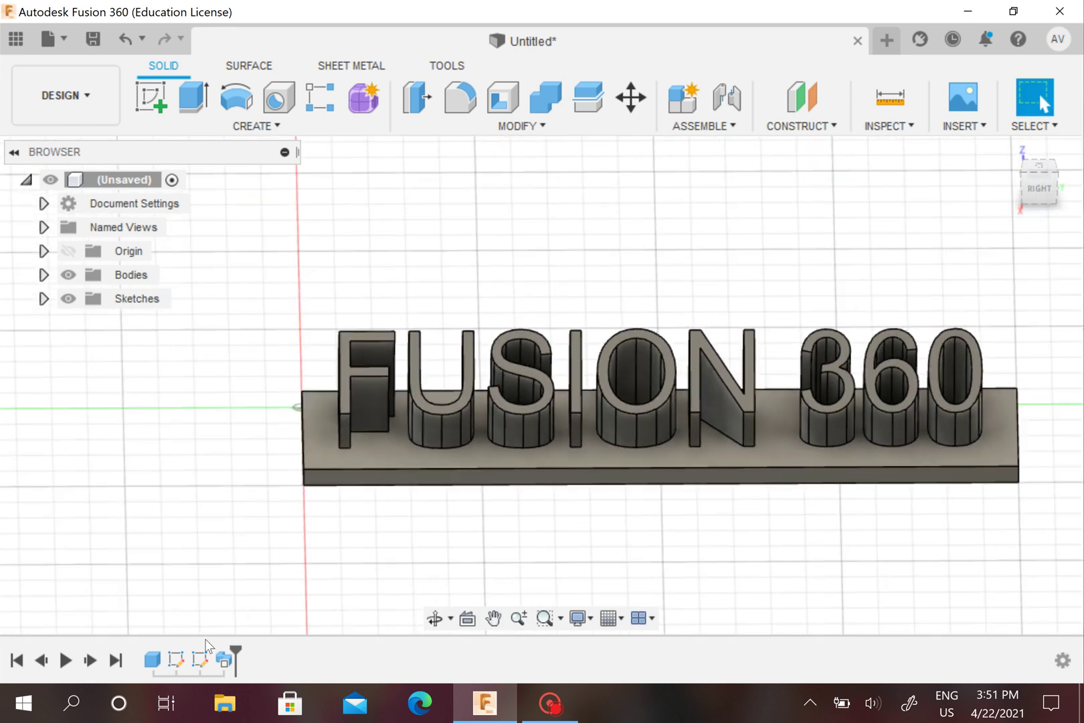
- Reopen the text sketch for editing and bring the FUSION 360 text into view
click(176, 660)
right_click(175, 660)
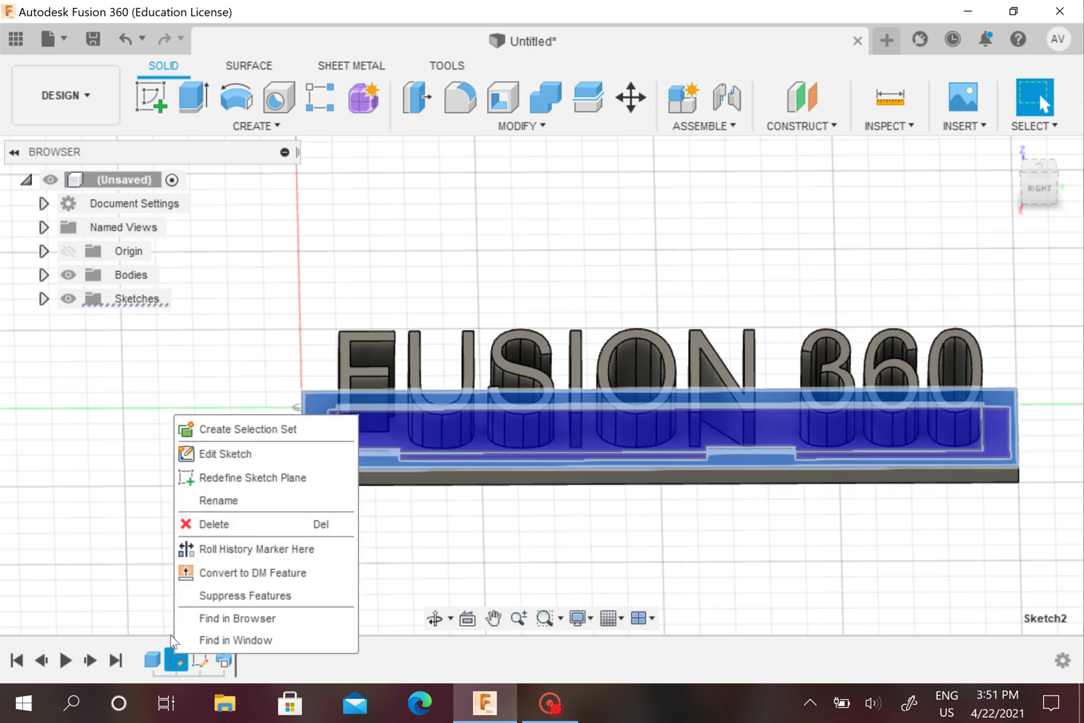
click(225, 455)
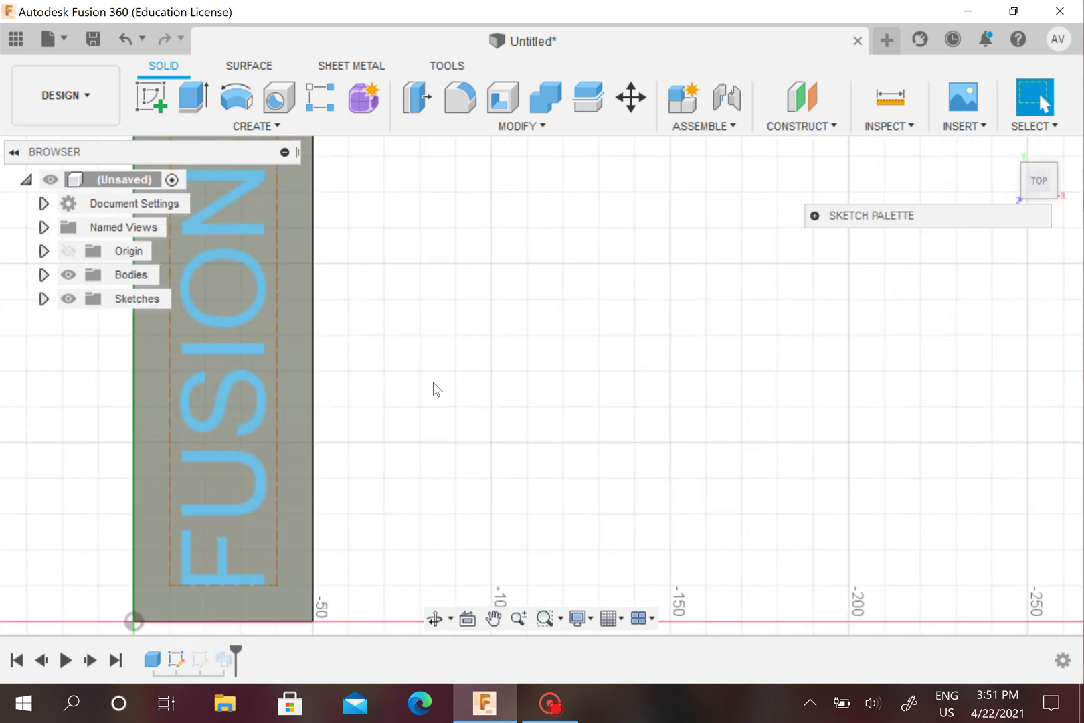
click(1053, 150)
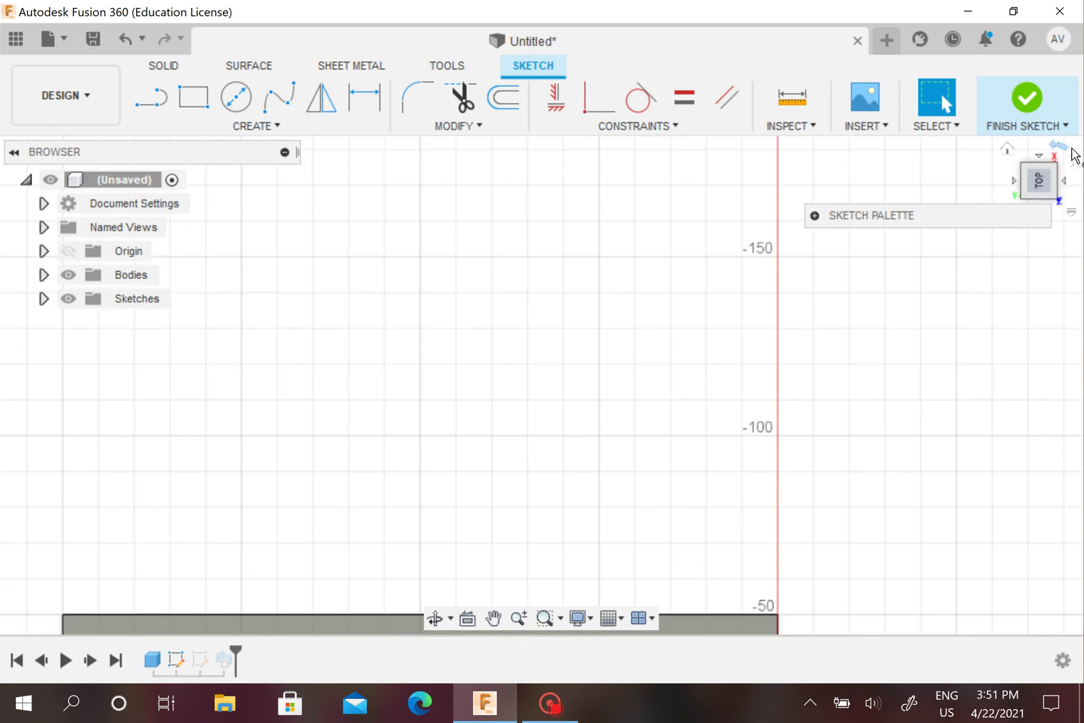
click(1075, 168)
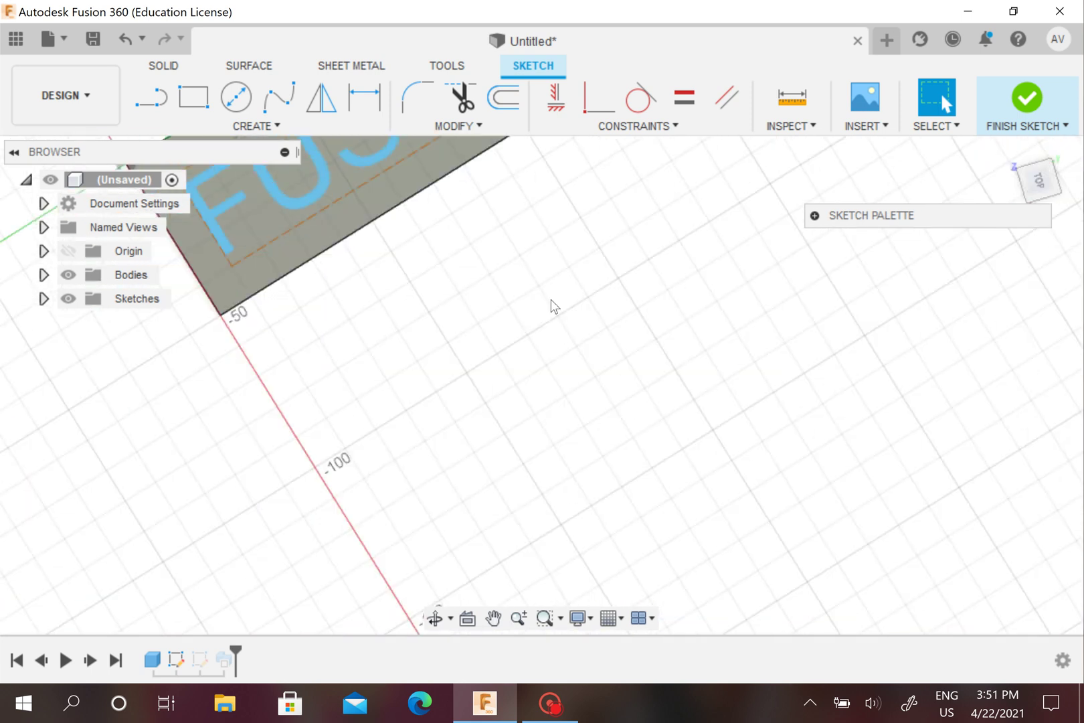
click(493, 618)
mouse_move(426, 288)
mouse_down()
mouse_move(309, 541)
mouse_move(329, 557)
mouse_up()
key(Escape)
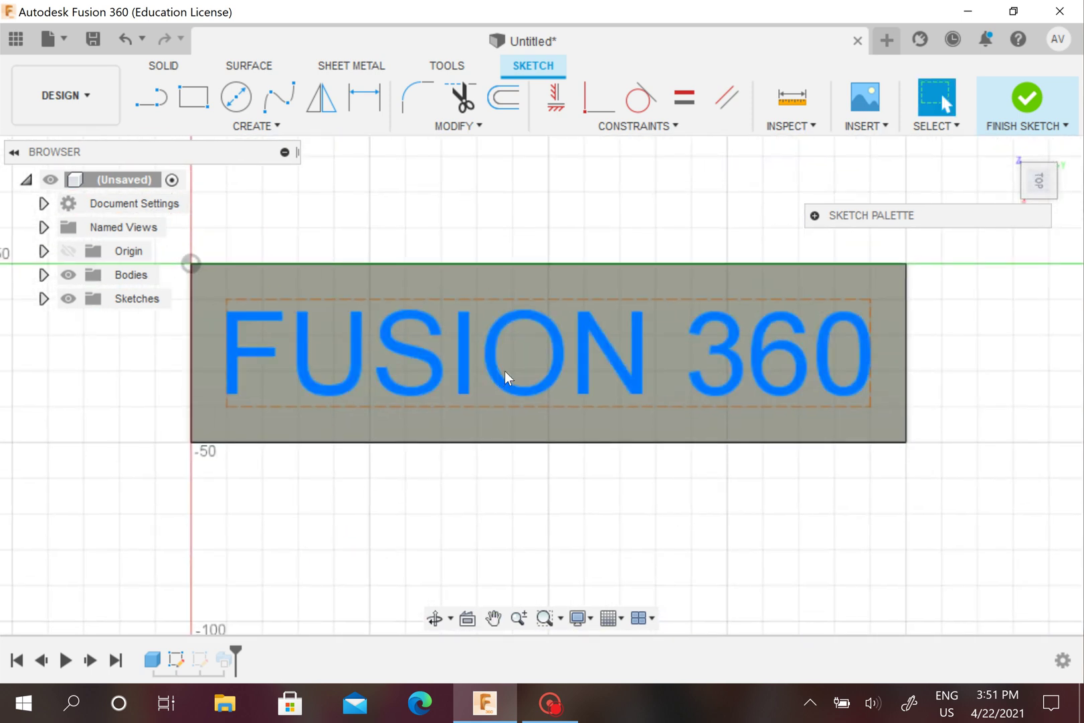
- Add AUTODESK before FUSION 360 and set the text height to 15 mm
right_click(554, 368)
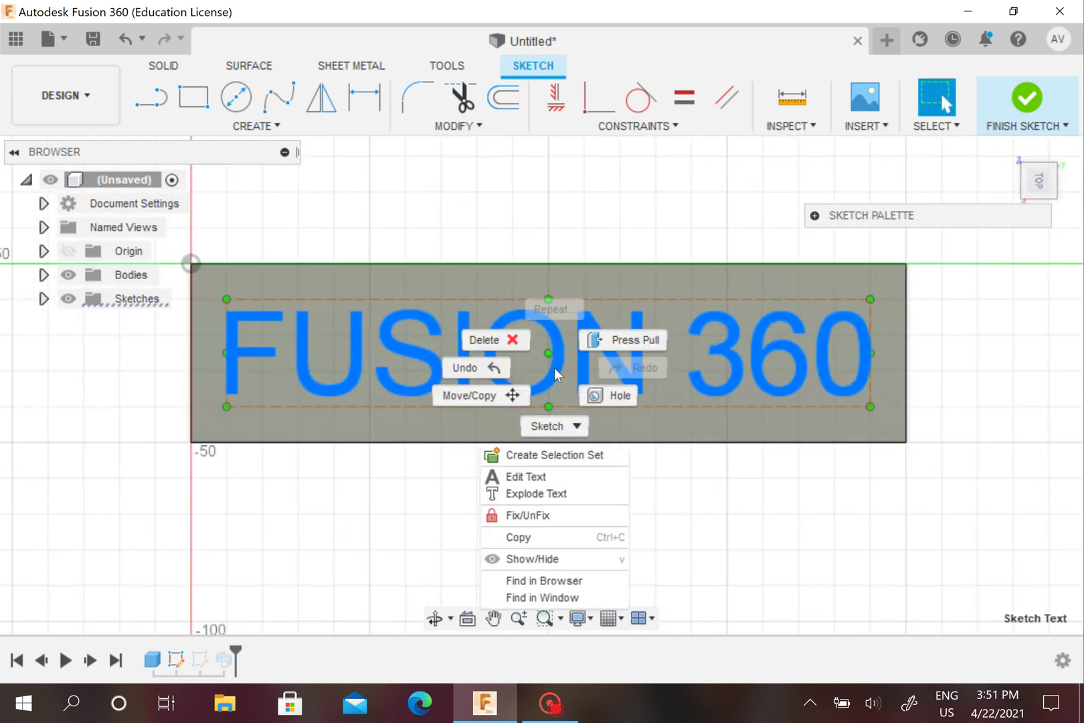
click(526, 477)
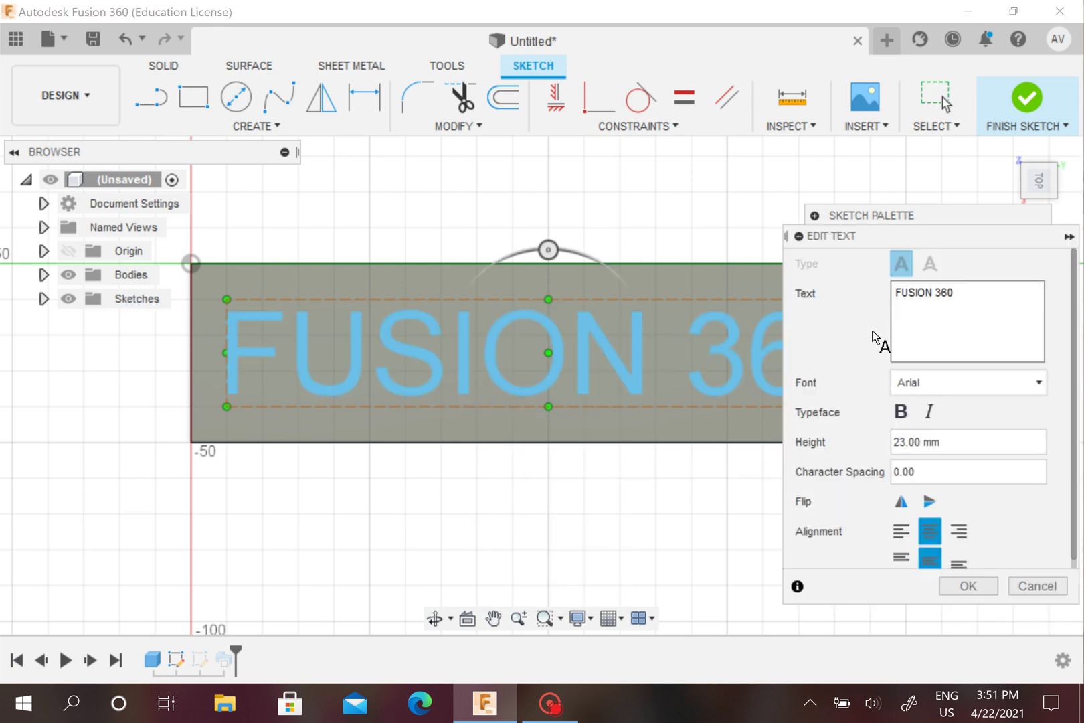
click(900, 301)
text(AutoD)
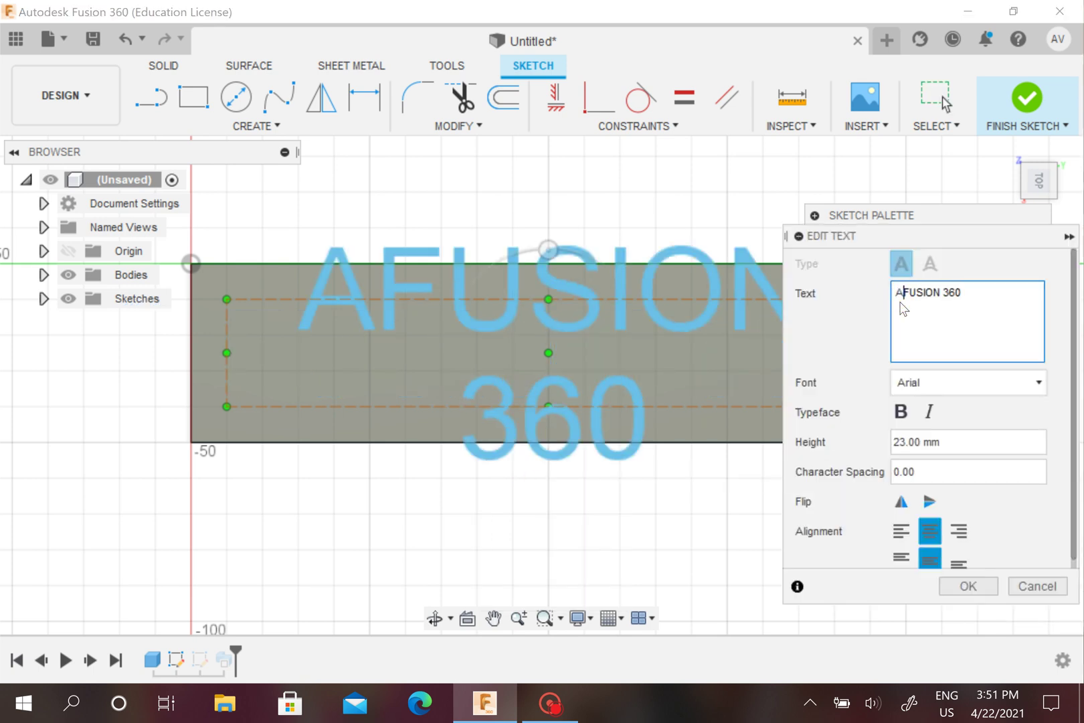
text(esk)
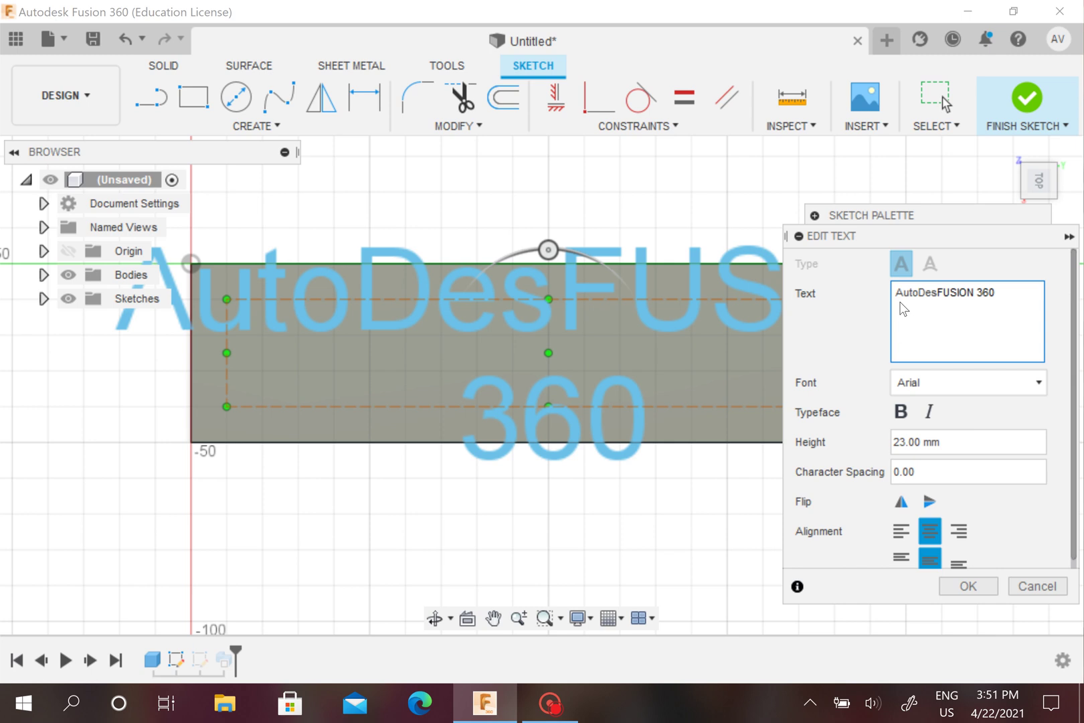
key(BackSpace)
key(BackSpace)
key(BackSpace)
key(BackSpace)
key(BackSpace)
key(BackSpace)
key(BackSpace)
key(BackSpace)
key(BackSpace)
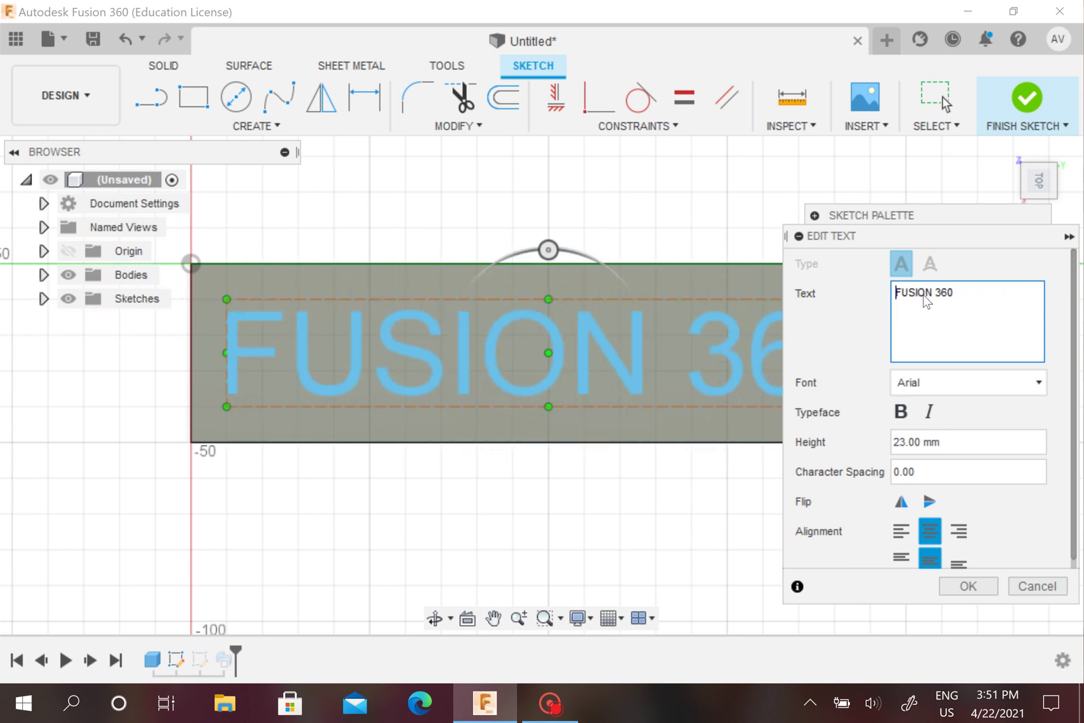
text(a)
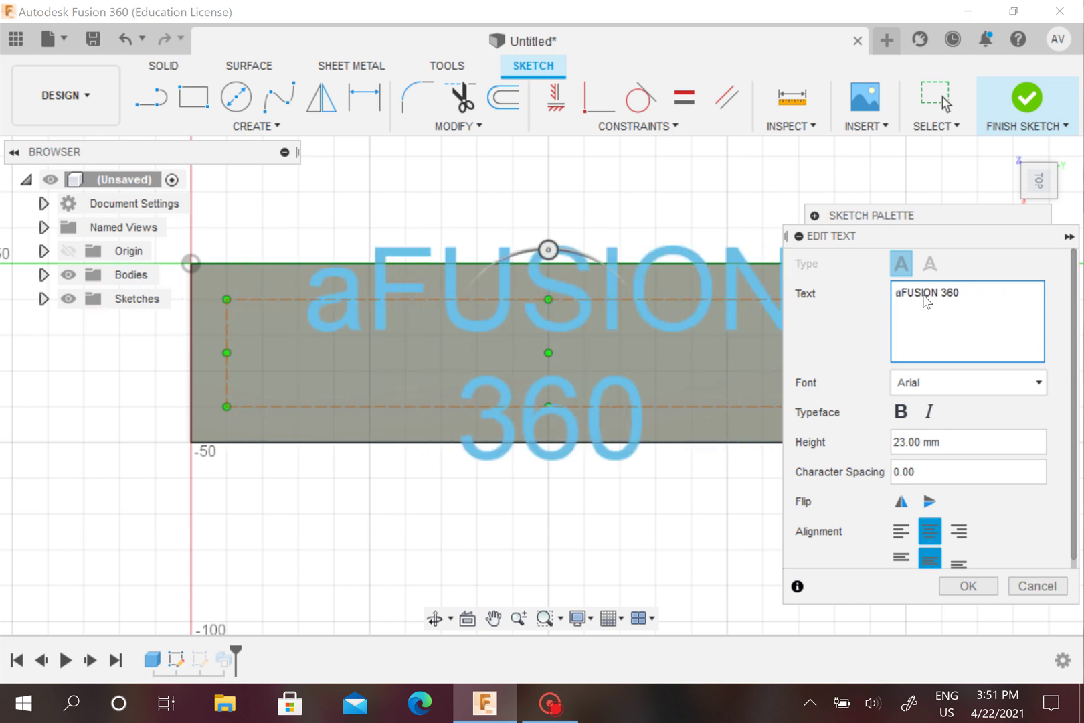
key(BackSpace)
text(AUTODE)
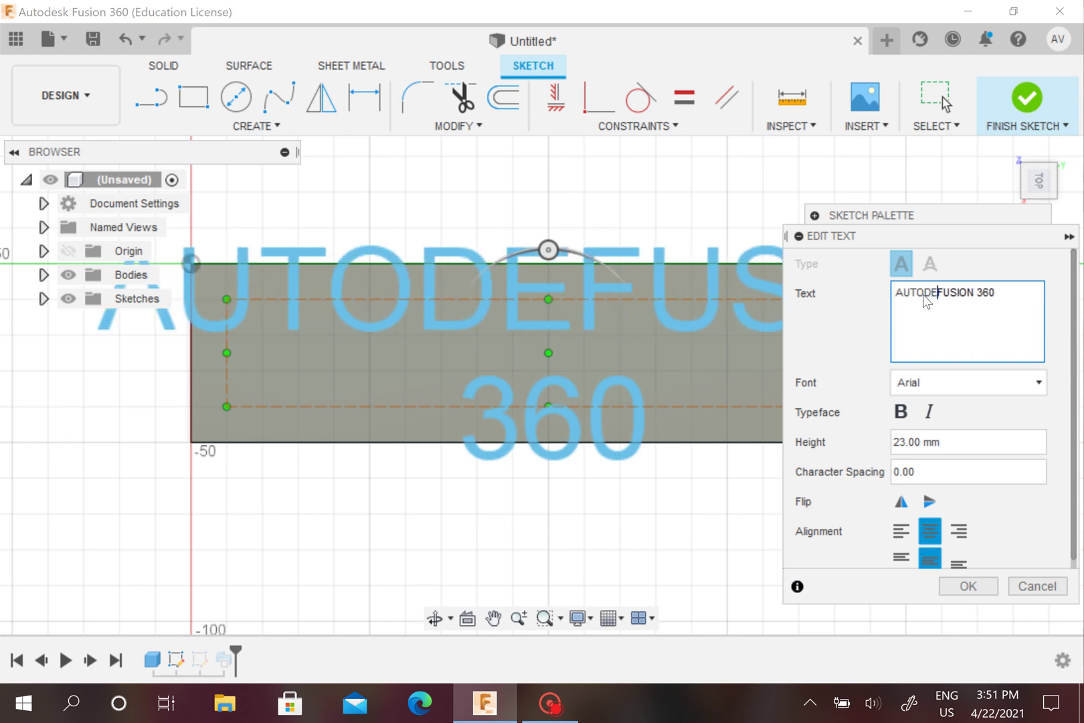
text(SK)
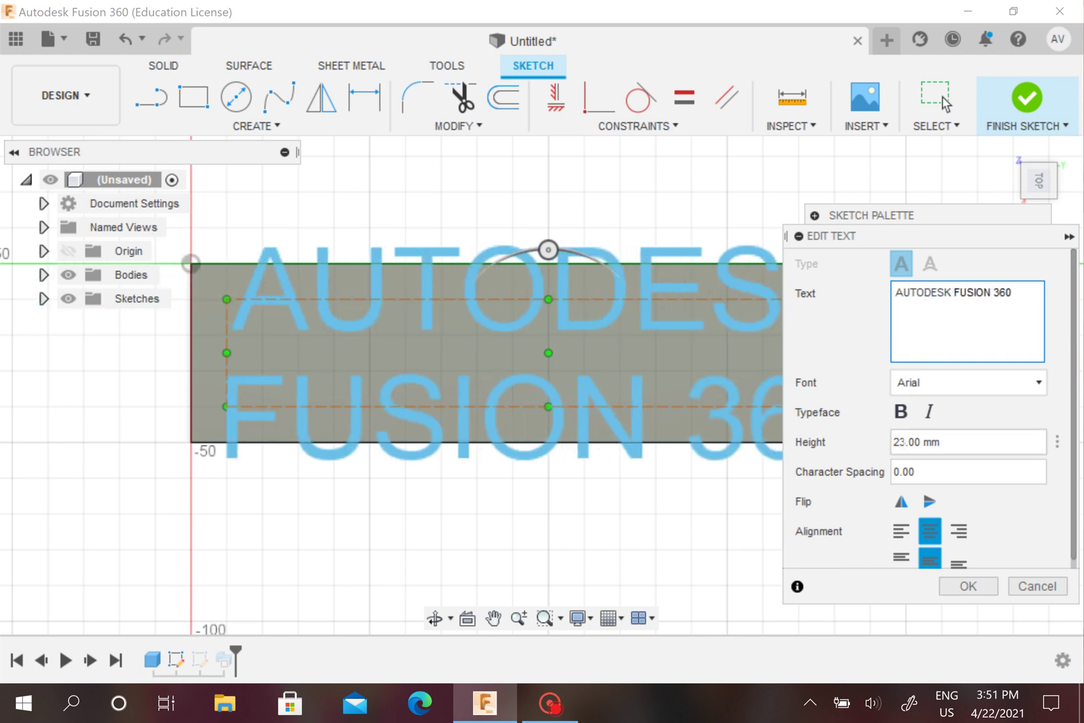
click(905, 442)
key(BackSpace)
key(BackSpace)
key(BackSpace)
text(15)
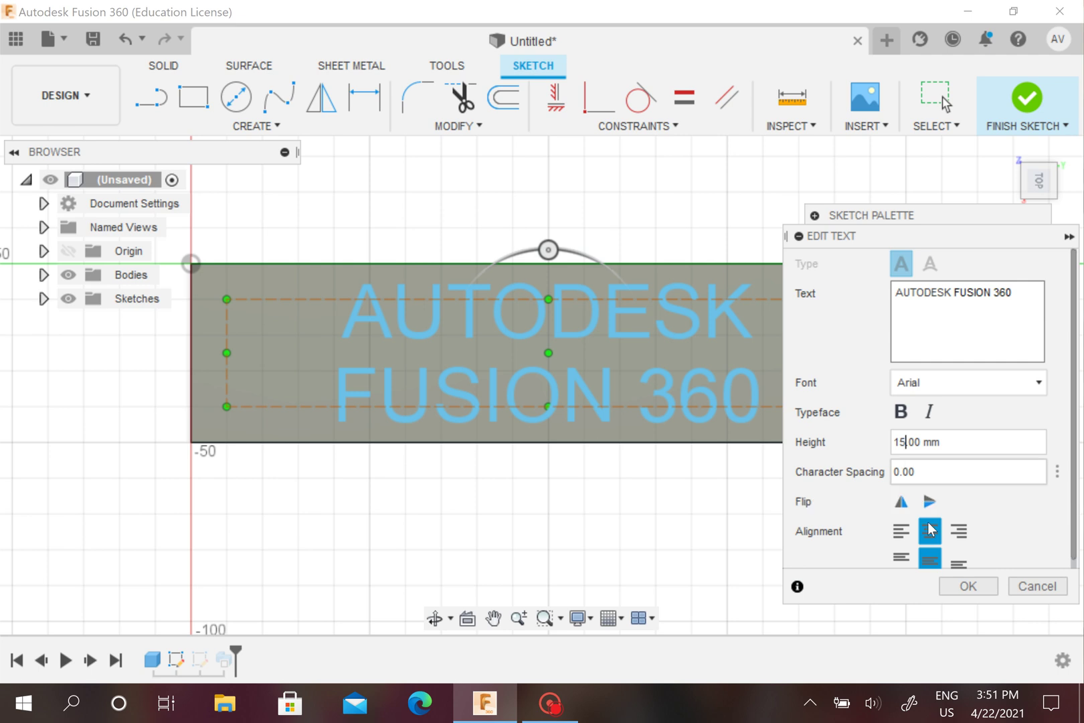
click(967, 586)
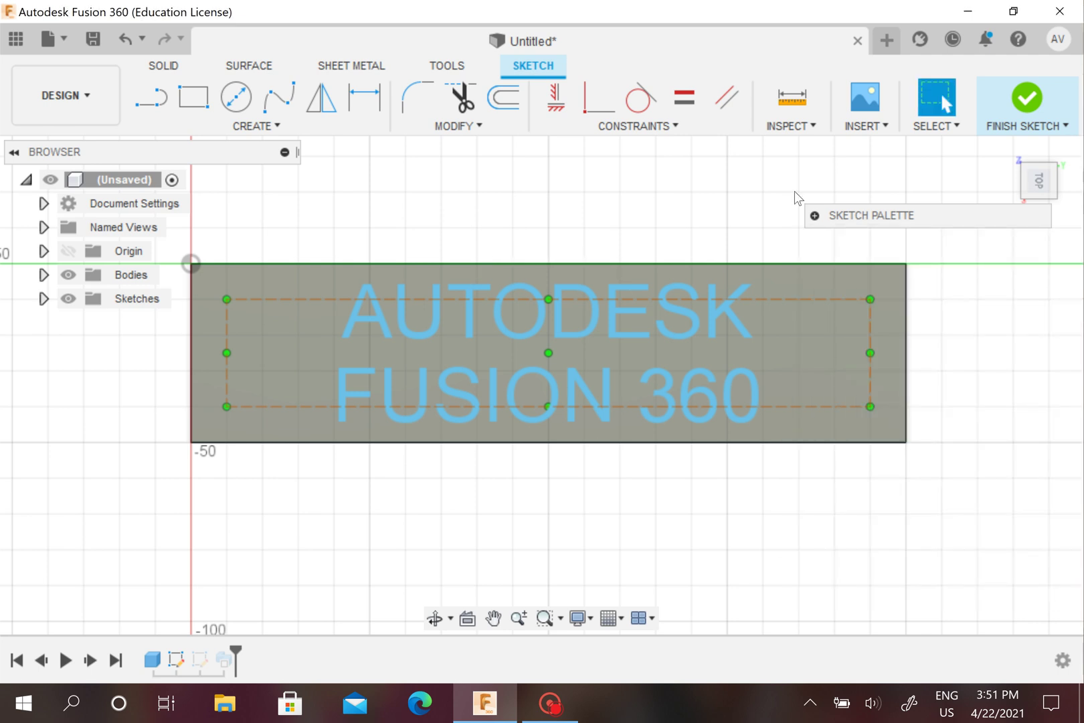
- Finish the sketch and orbit around the swept AUTODESK FUSION 360 letters to inspect them
click(1028, 99)
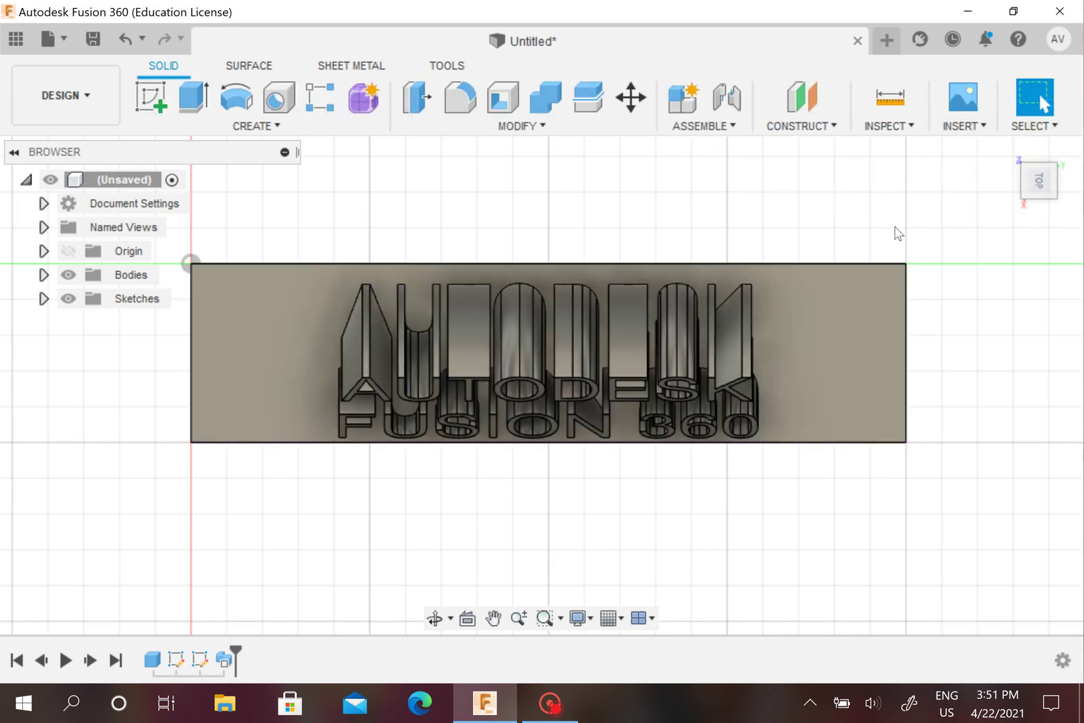
click(1044, 197)
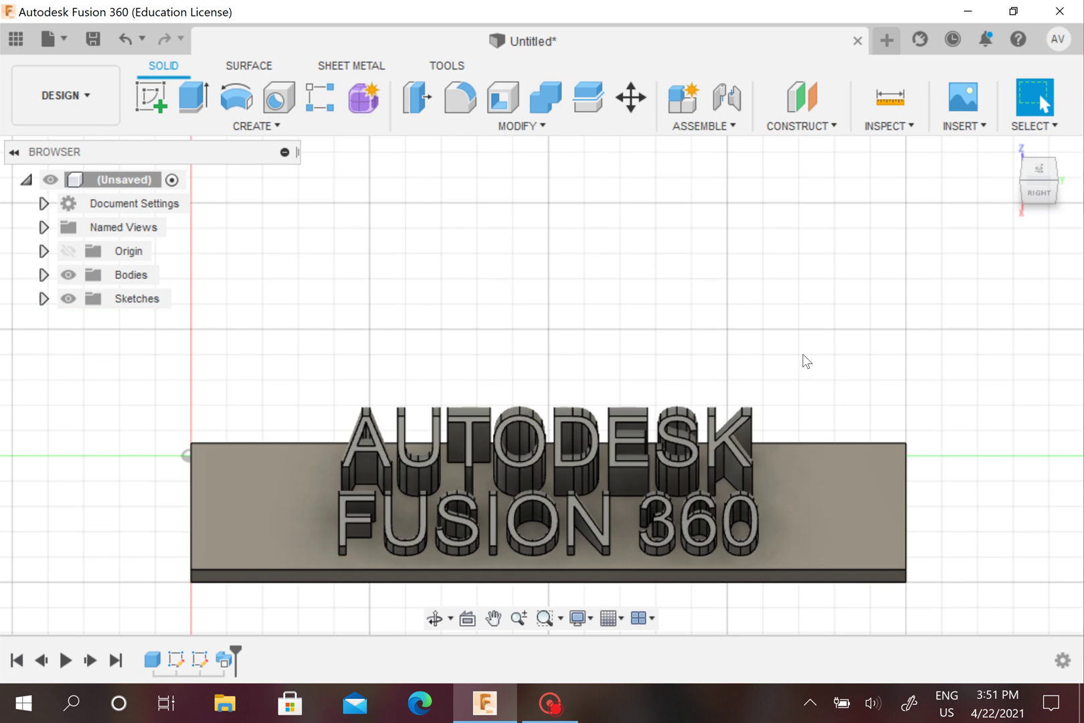
shift+middle_drag(684, 288, 770, 254)
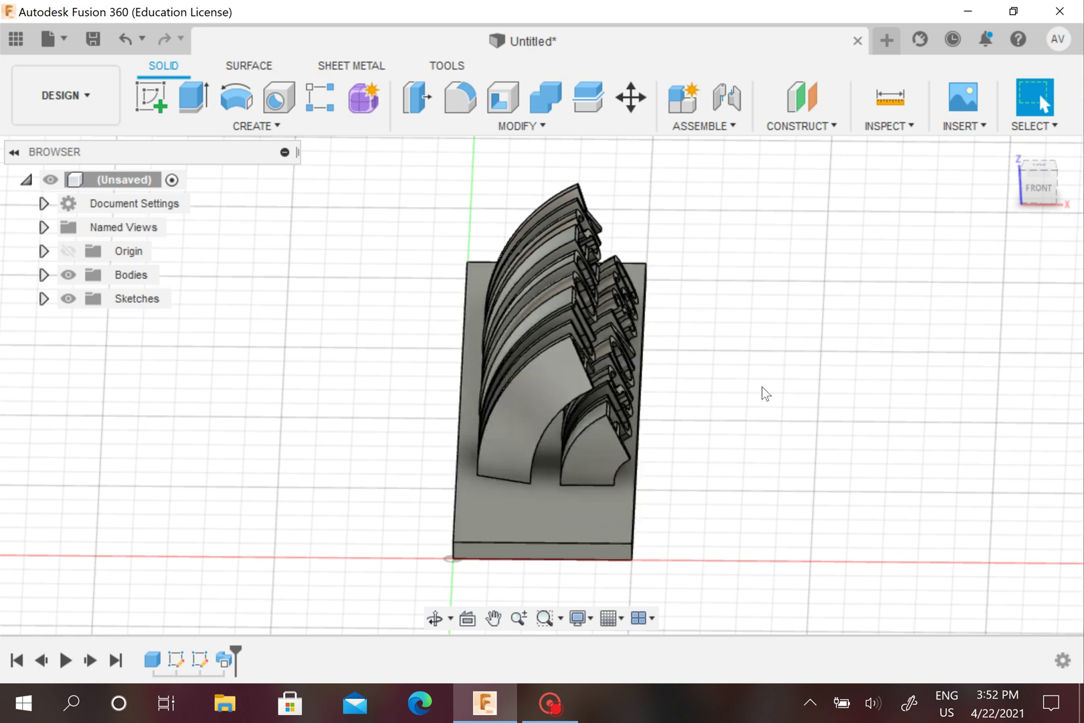
mouse_move(745, 431)
shift+middle_down()
mouse_move(739, 375)
mouse_move(716, 364)
mouse_move(479, 392)
mouse_move(699, 392)
mouse_move(632, 432)
shift+middle_up()
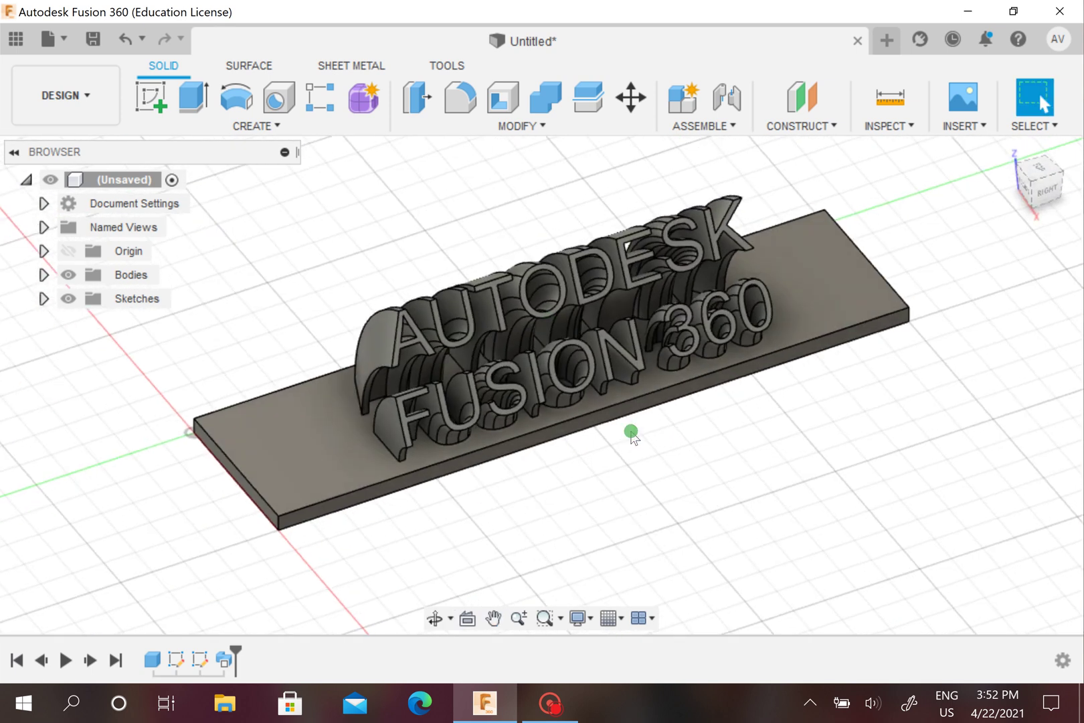
middle_drag(530, 445, 561, 437)
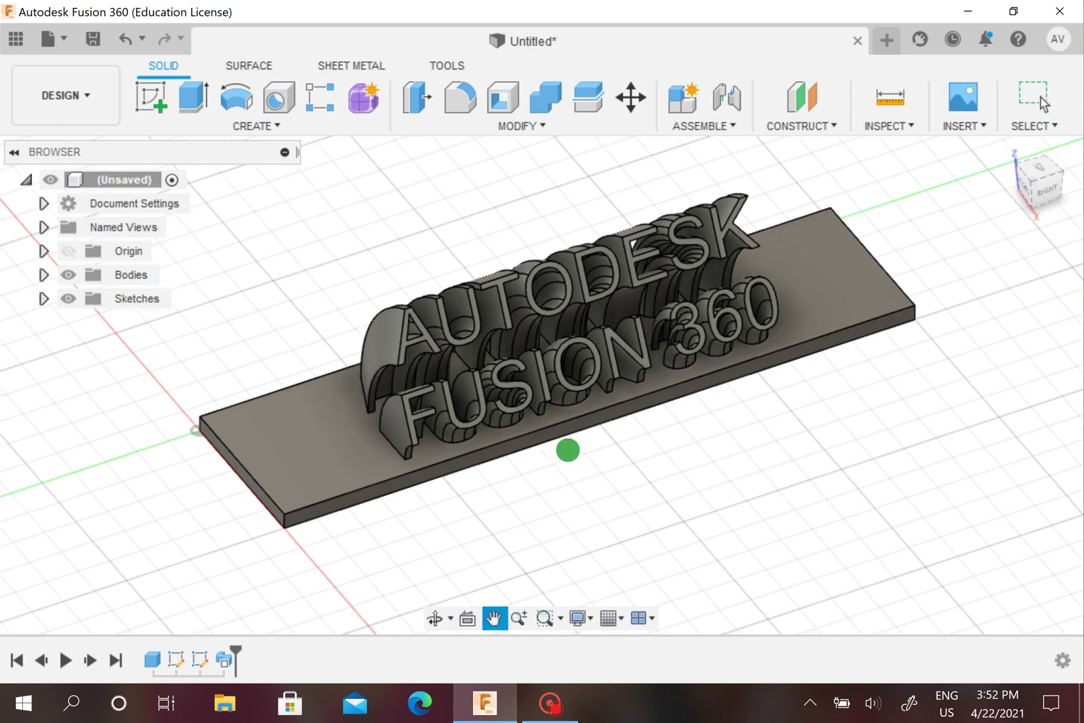
shift+middle_drag(622, 495, 630, 437)
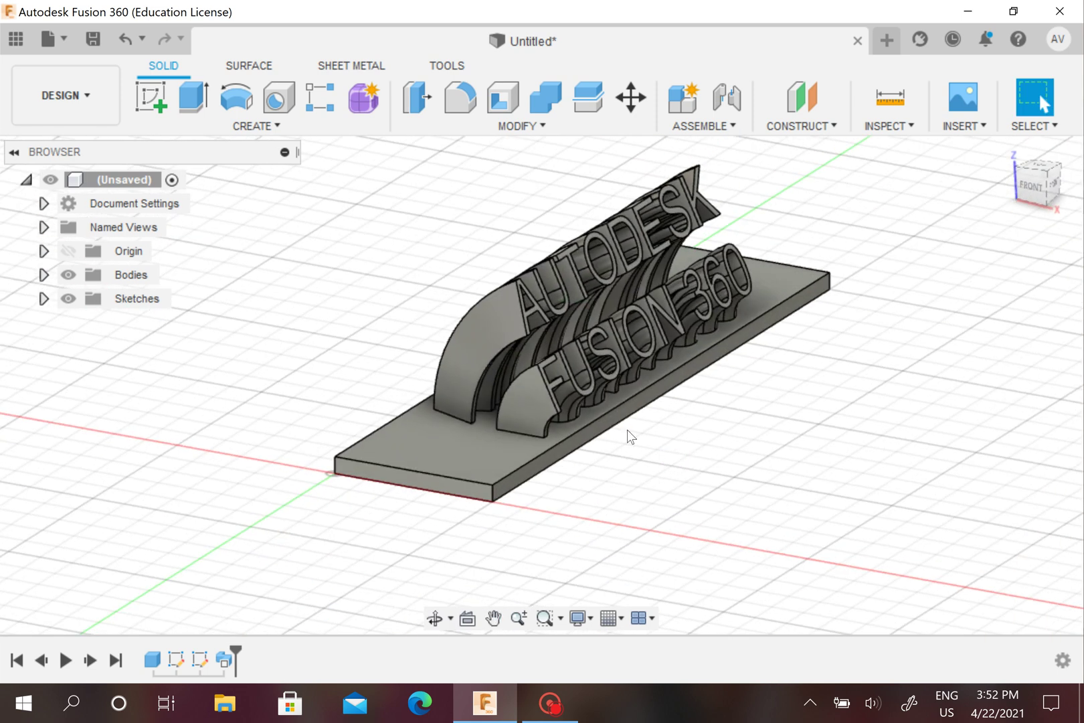
- Extrude-cut 10 mm off the near end face of the base plate
click(194, 97)
click(409, 476)
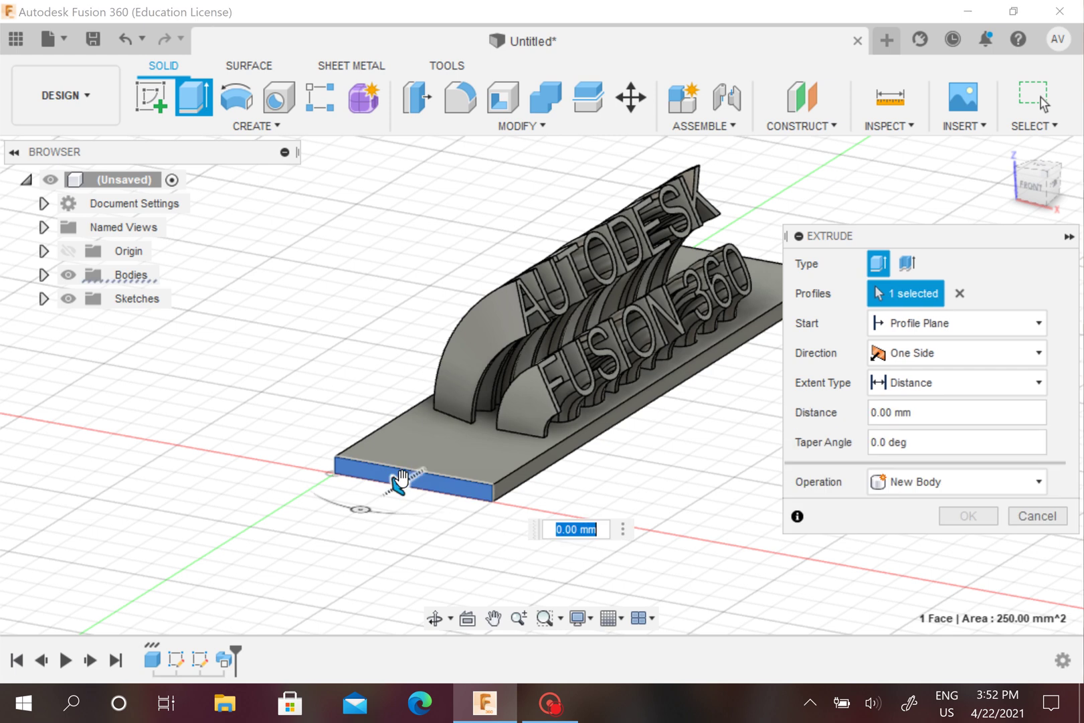
drag(401, 480, 456, 442)
click(963, 545)
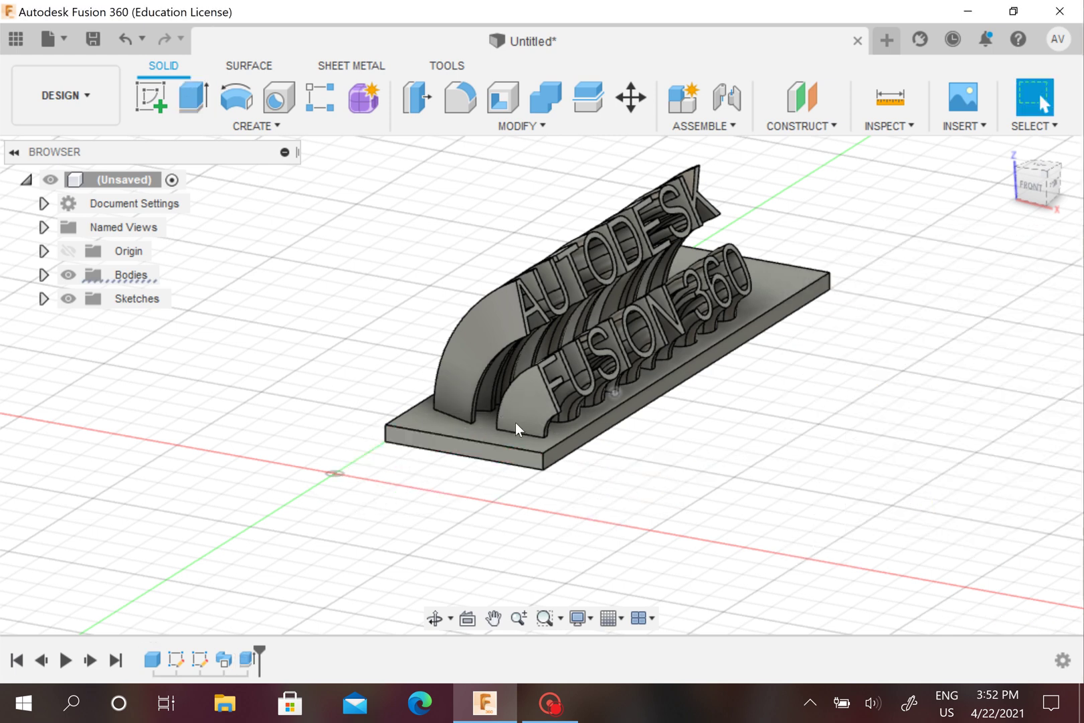
- Extrude-cut 30 mm off the far end face of the base plate
shift+middle_drag(832, 365, 622, 382)
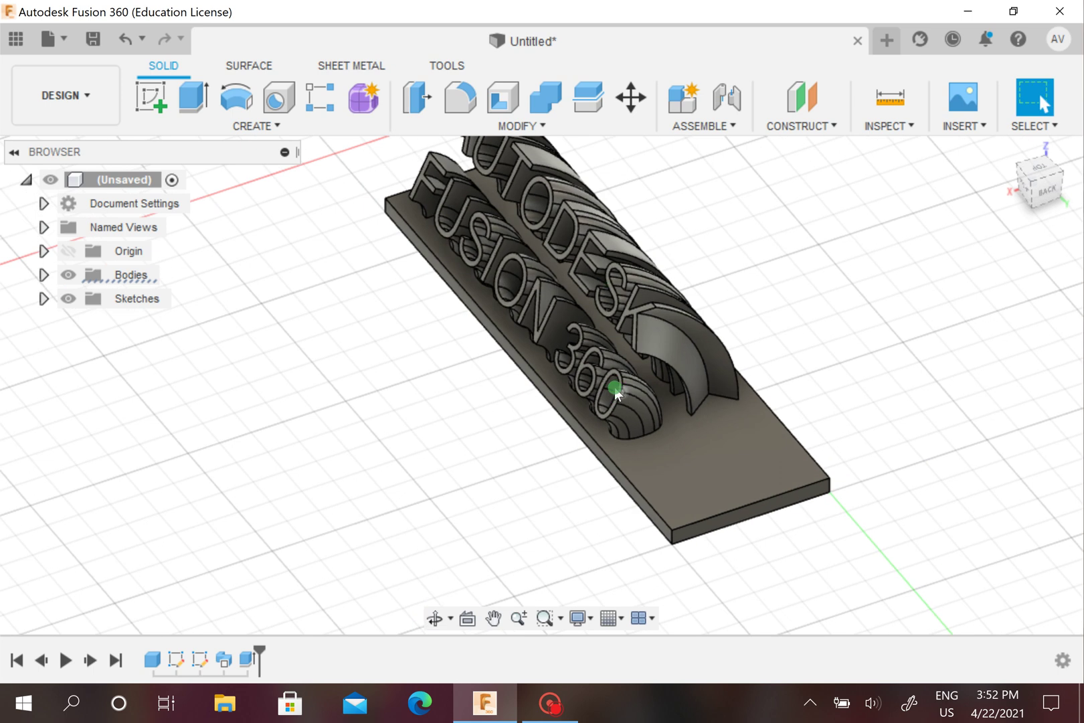
click(194, 99)
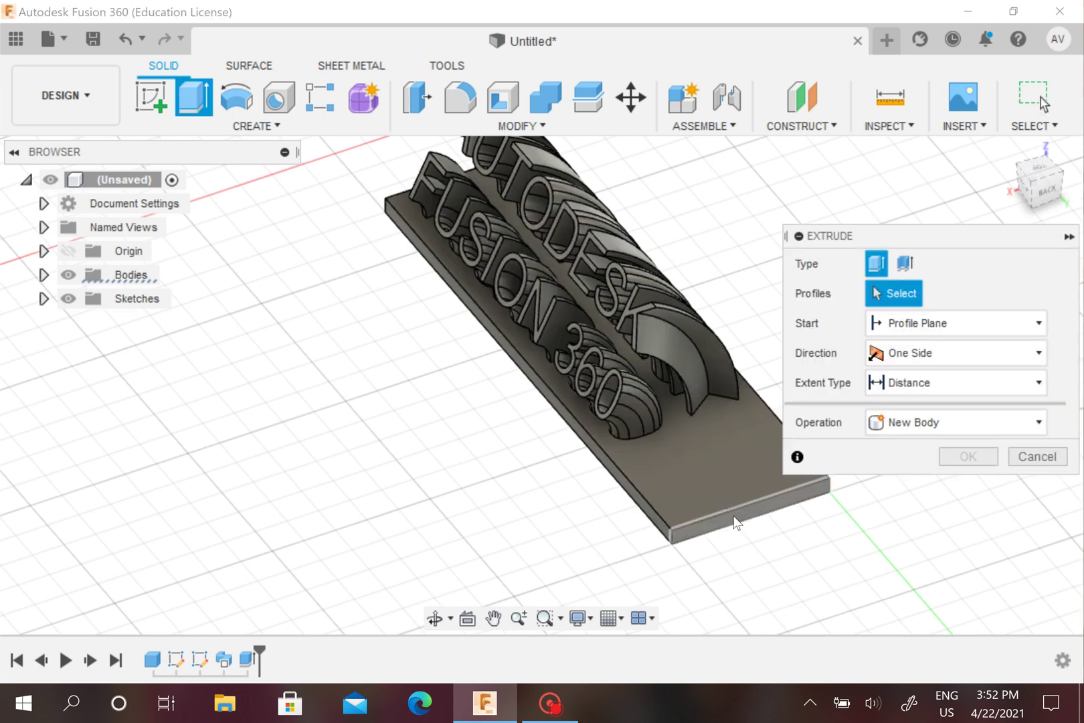
click(736, 519)
drag(729, 497, 705, 450)
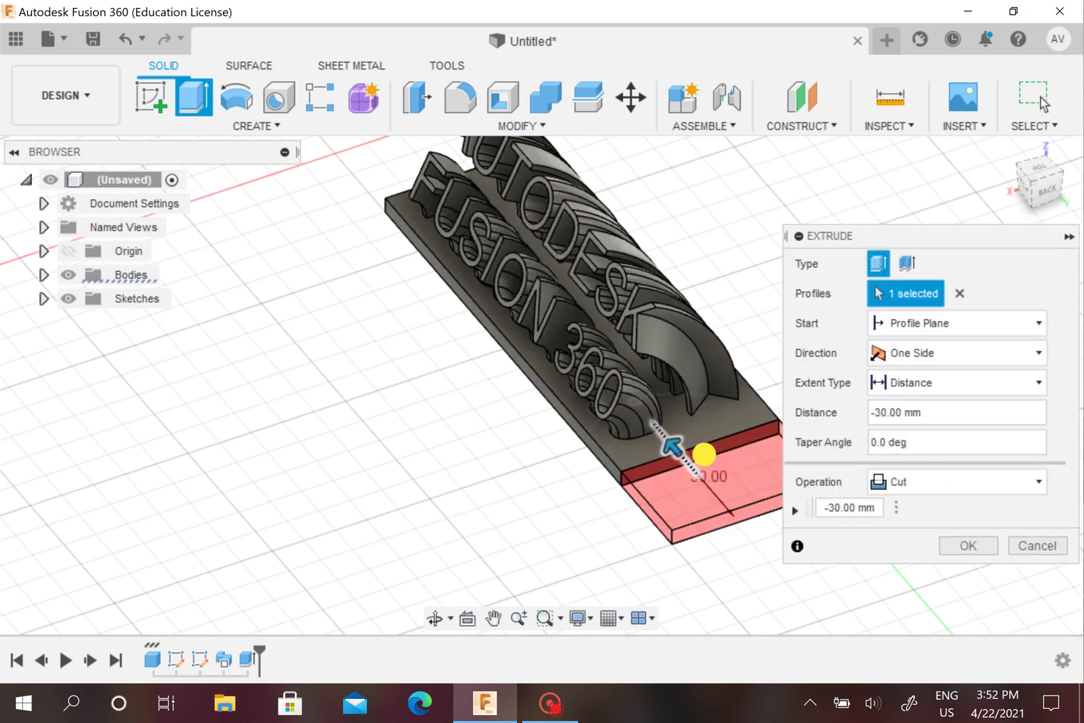
click(971, 543)
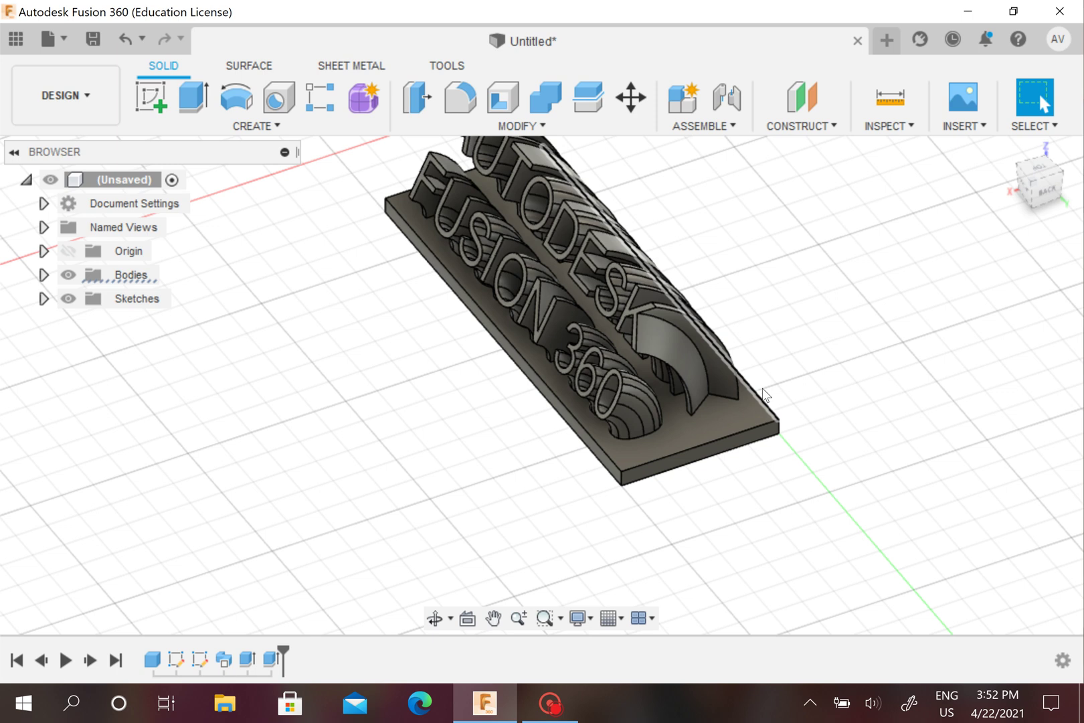
shift+middle_drag(824, 392, 784, 280)
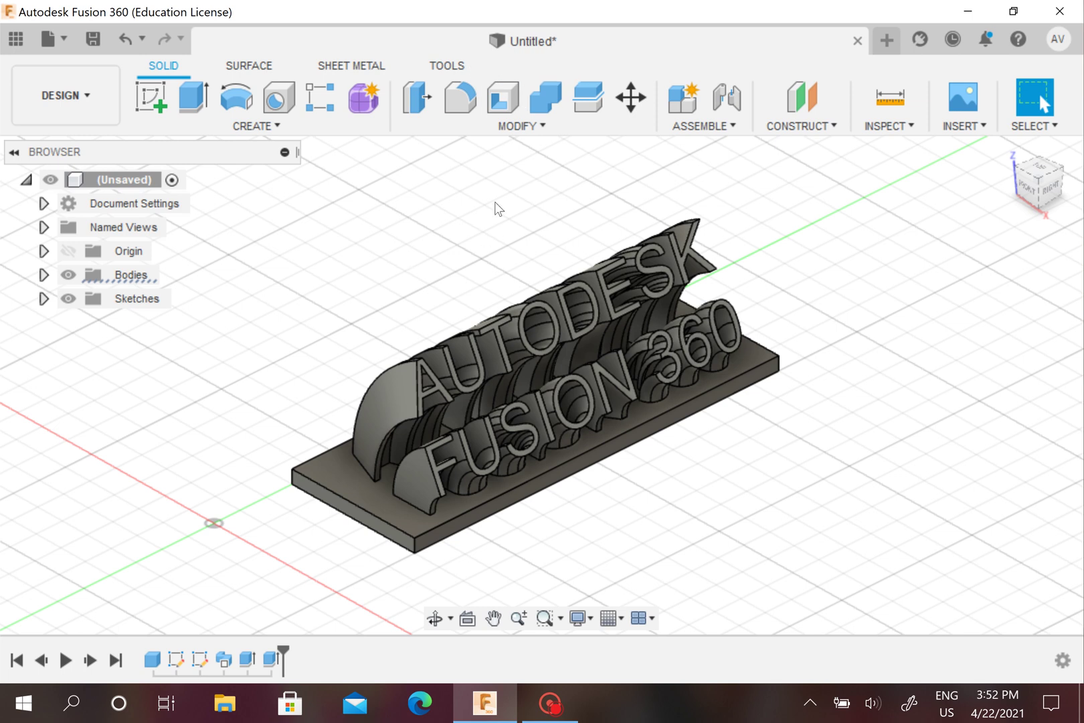
scroll(854, 340, down, 2)
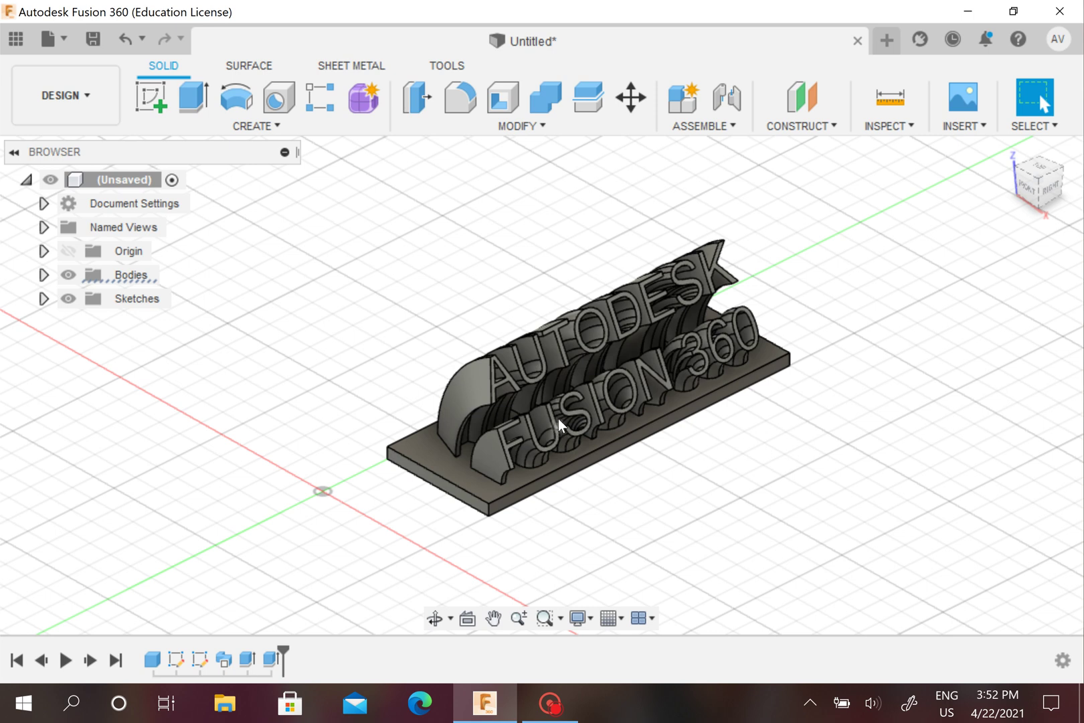
scroll(558, 332, up, 5)
scroll(559, 331, down, 5)
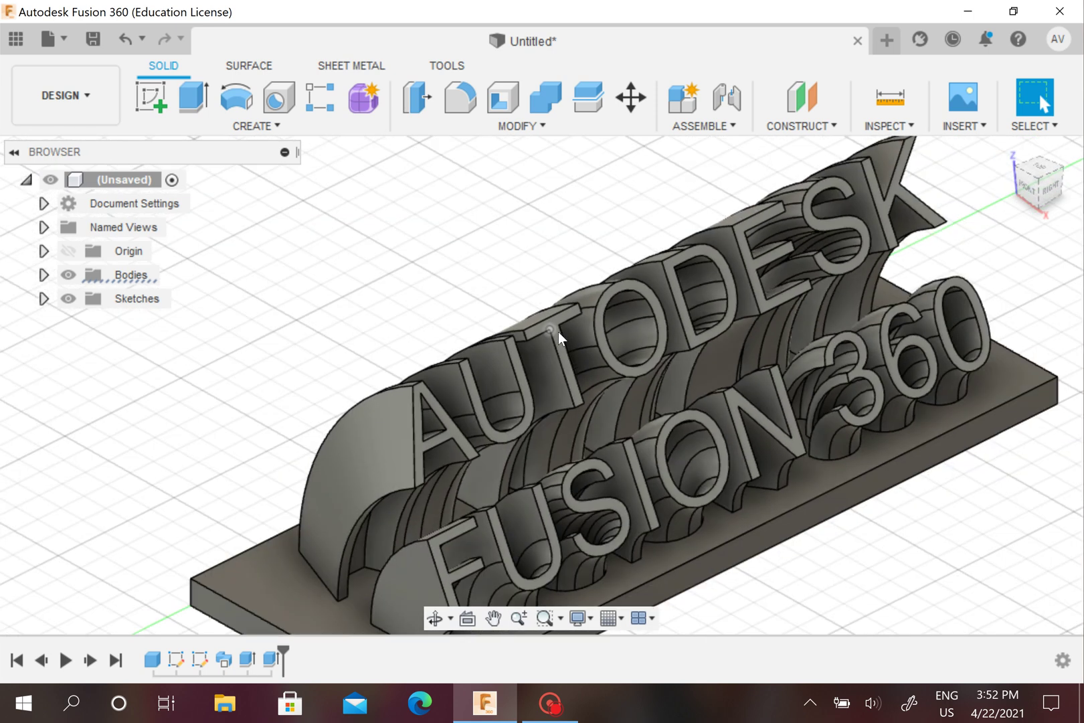
click(84, 95)
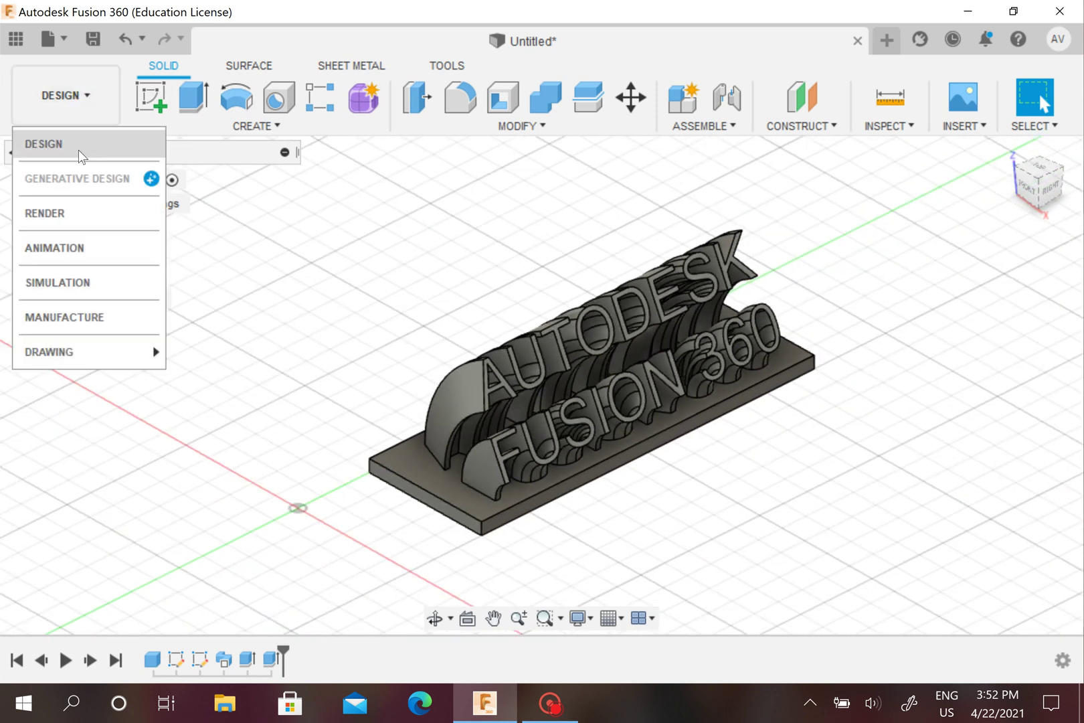
click(518, 213)
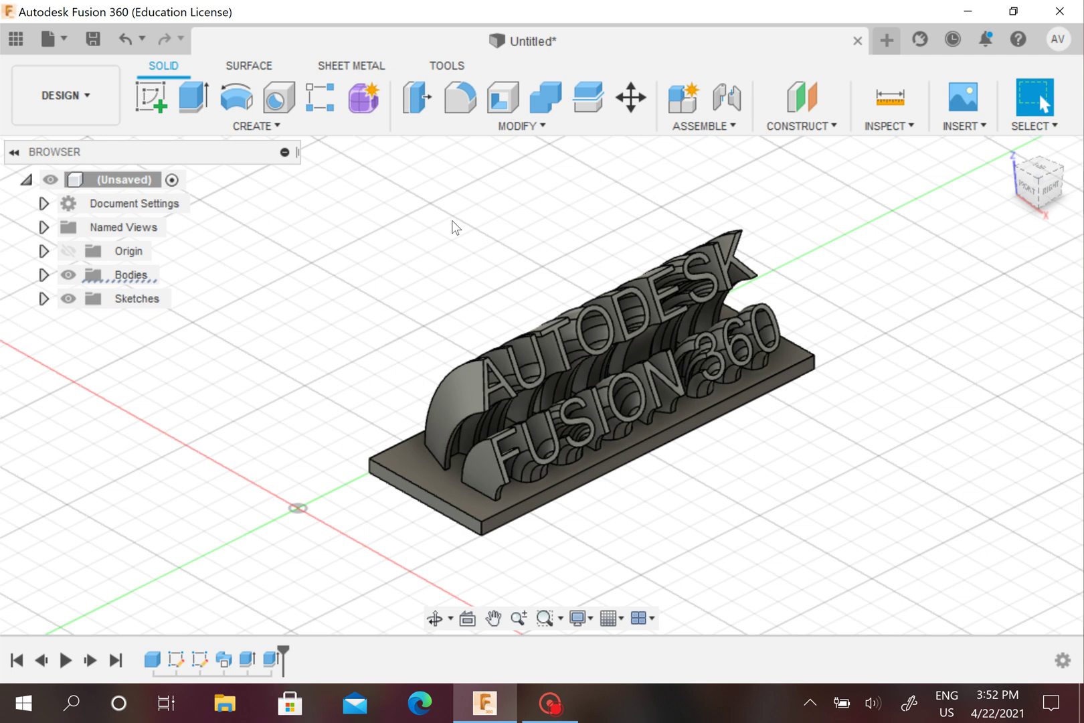
scroll(775, 333, down, 2)
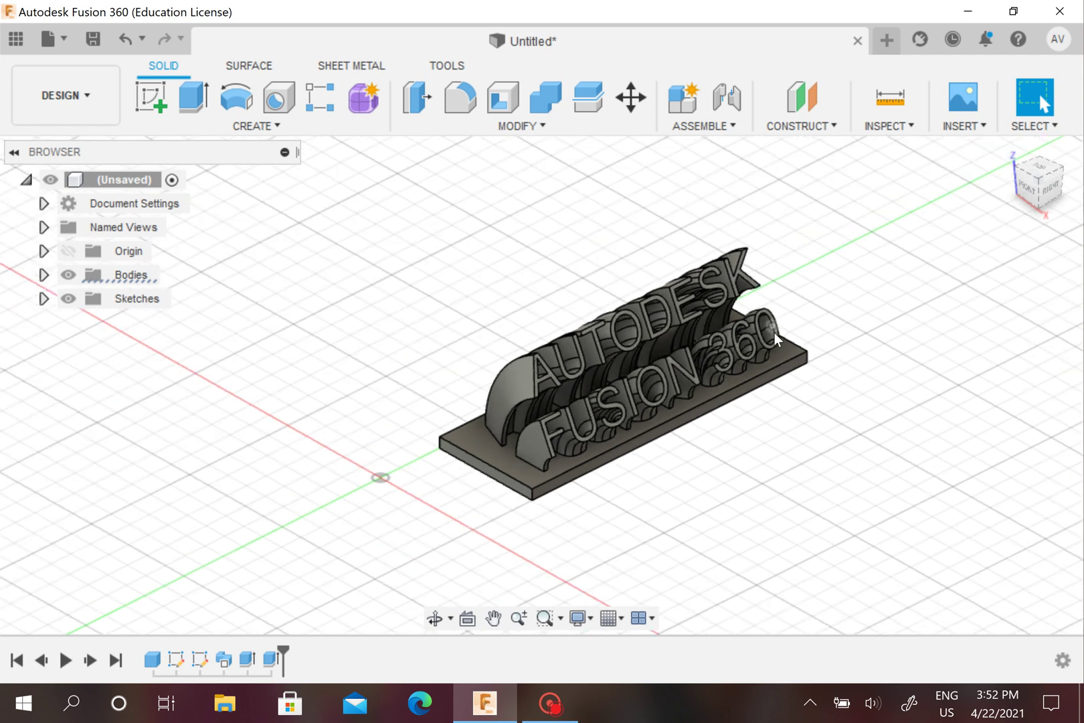
scroll(775, 332, up, 2)
middle_drag(789, 322, 766, 294)
scroll(770, 274, up, 1)
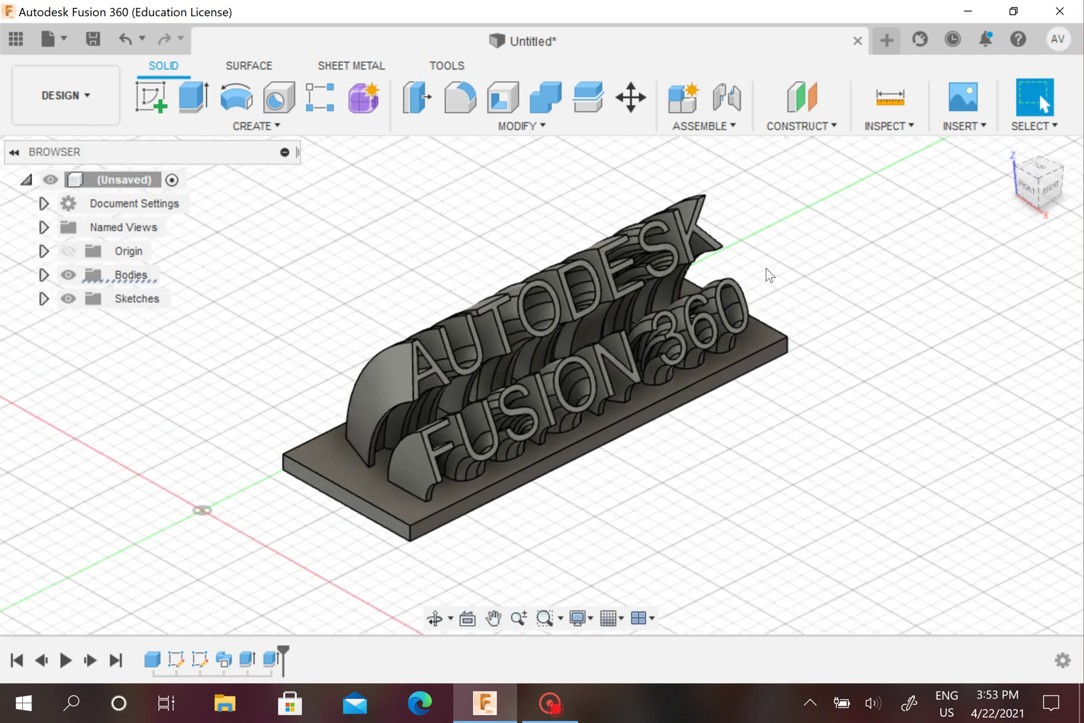
click(1052, 183)
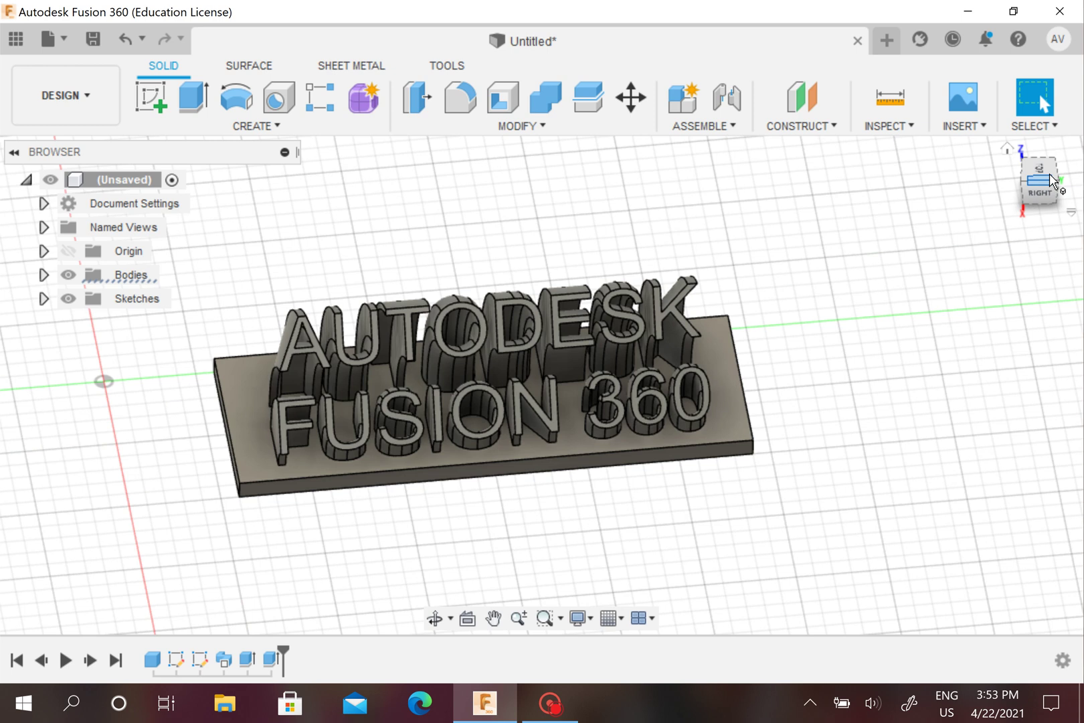
click(1059, 185)
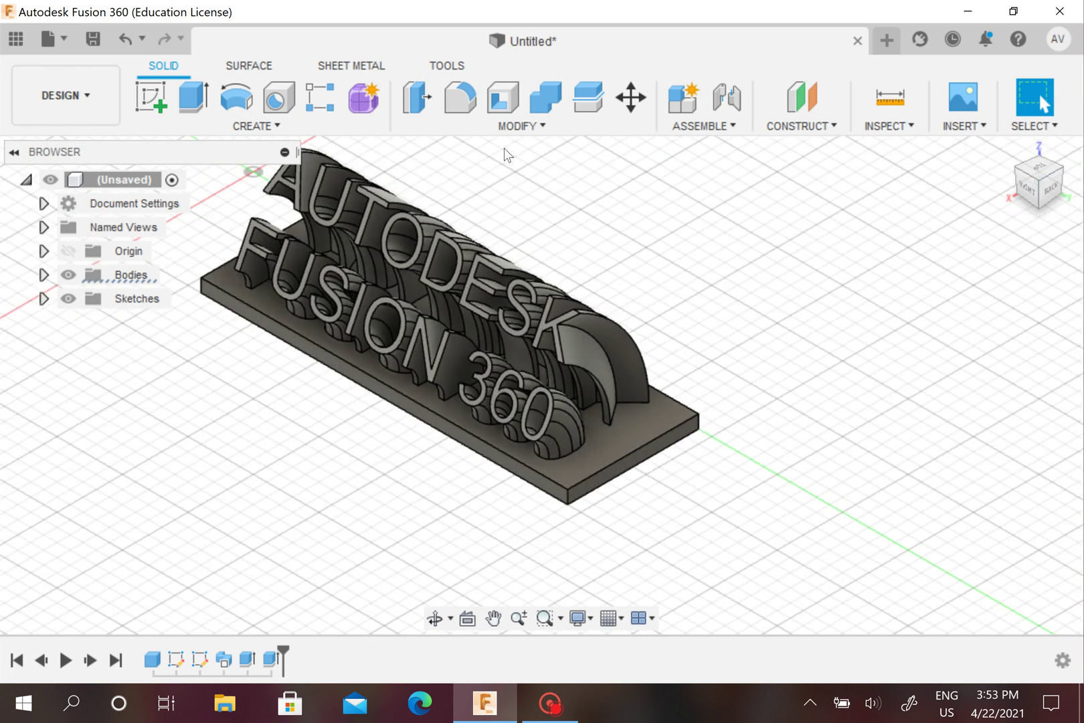
click(1018, 172)
click(1019, 169)
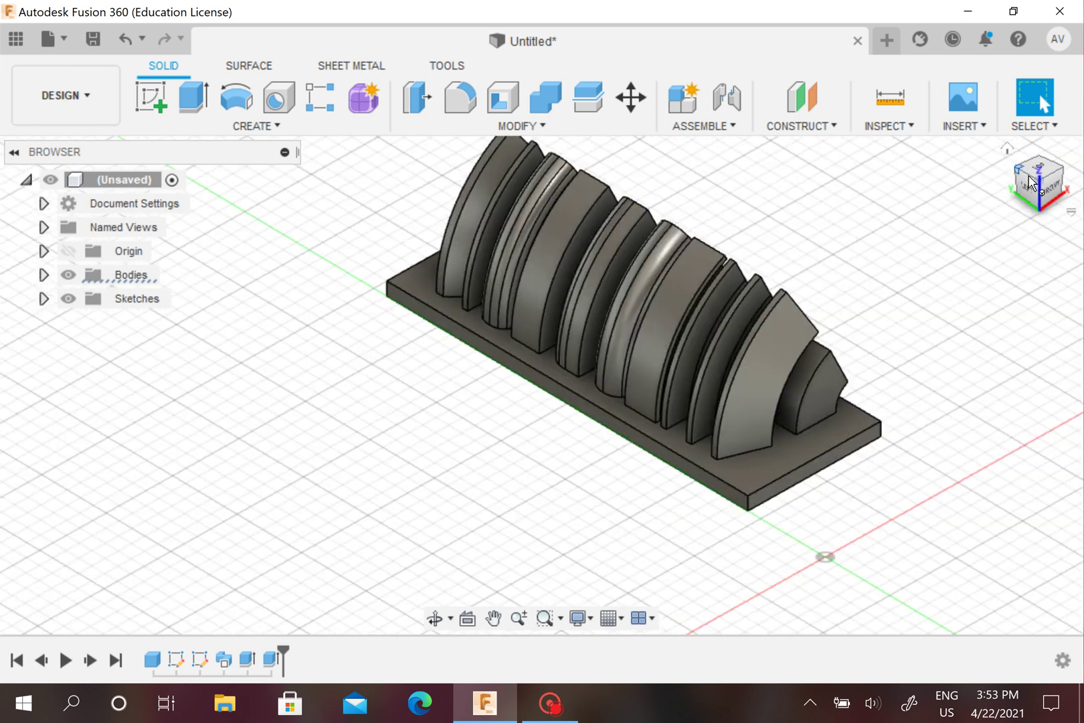
click(1053, 181)
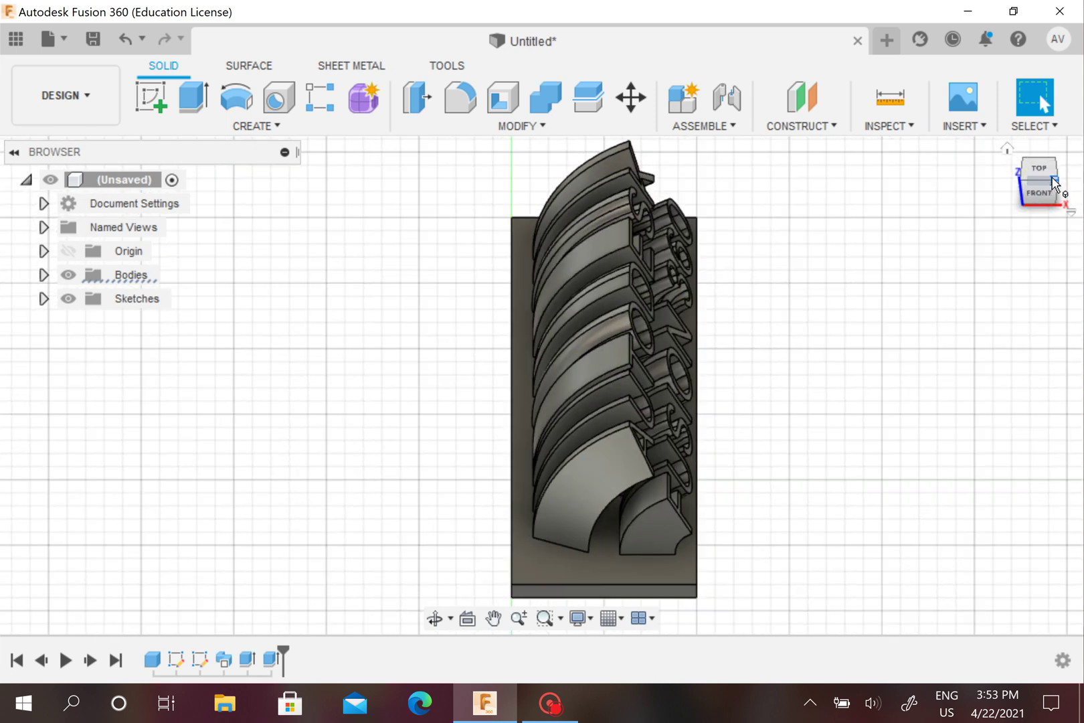
click(1054, 181)
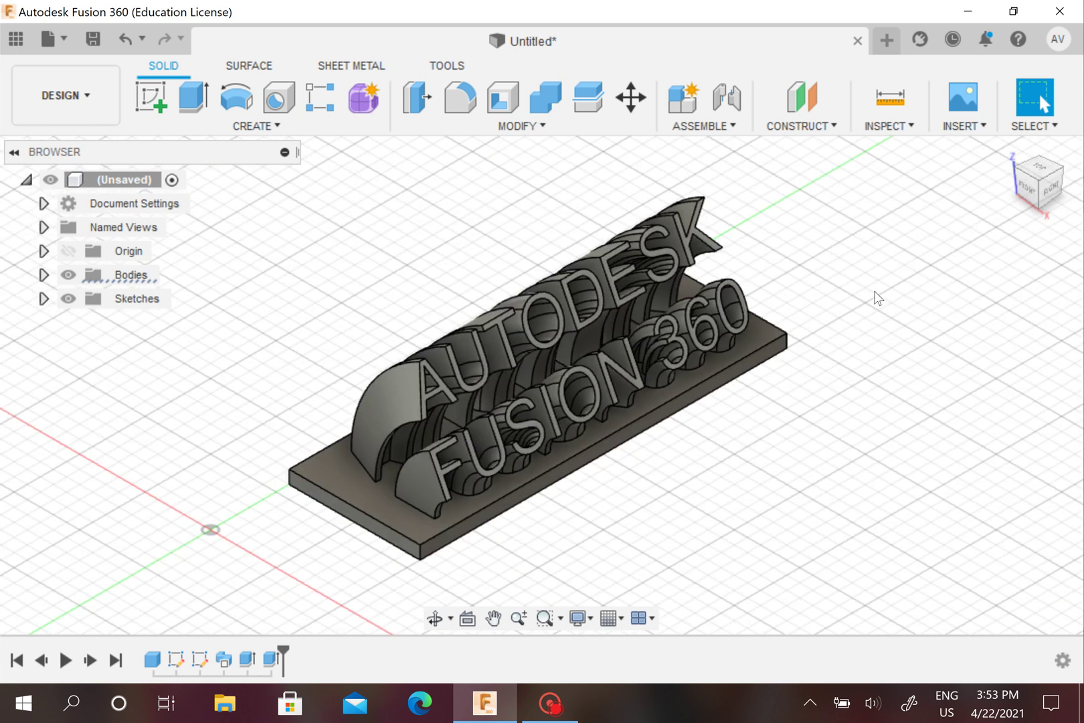